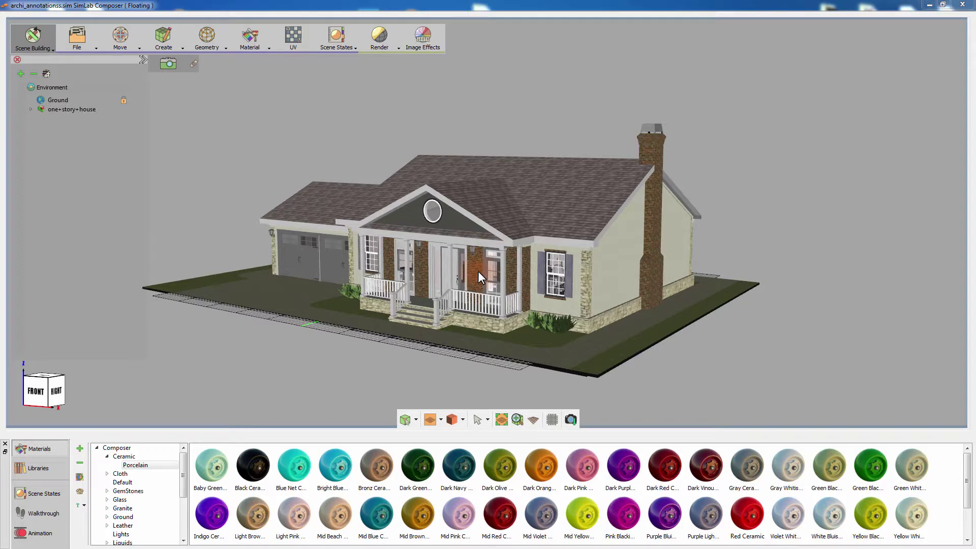
Step: Start creating annotations and pick the front wall beneath the window right of the porch as the annotation plane
left_click_drag(478, 271, 582, 282)
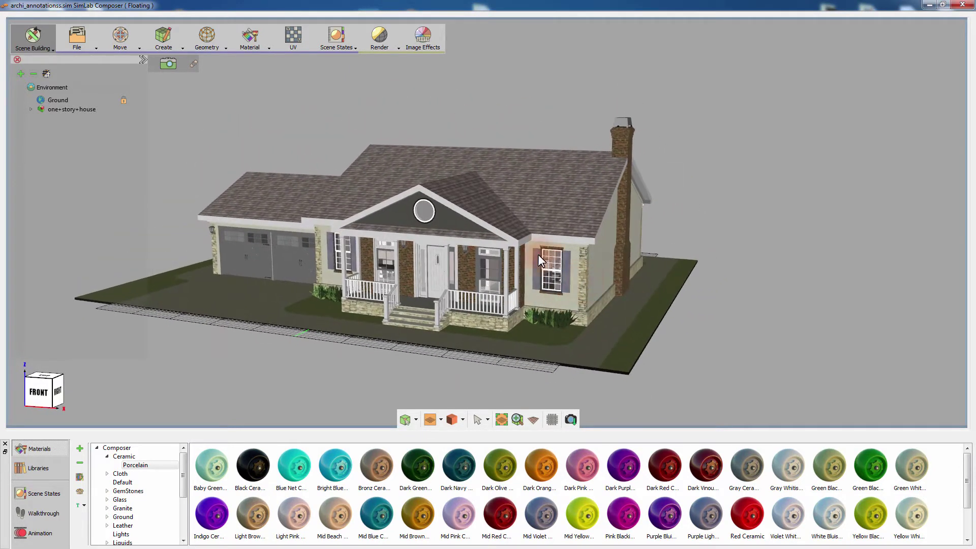
scroll(538, 255, "up", 5)
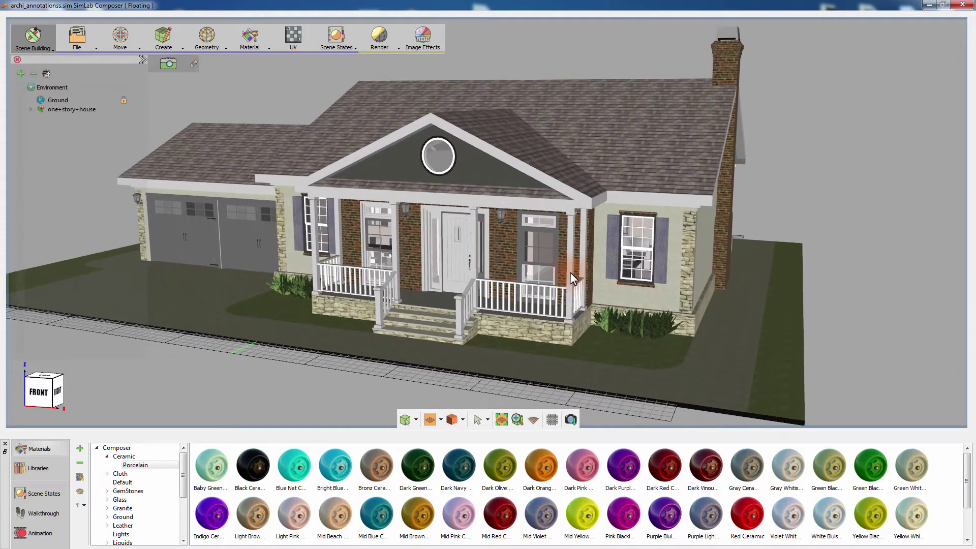
left_click(171, 41)
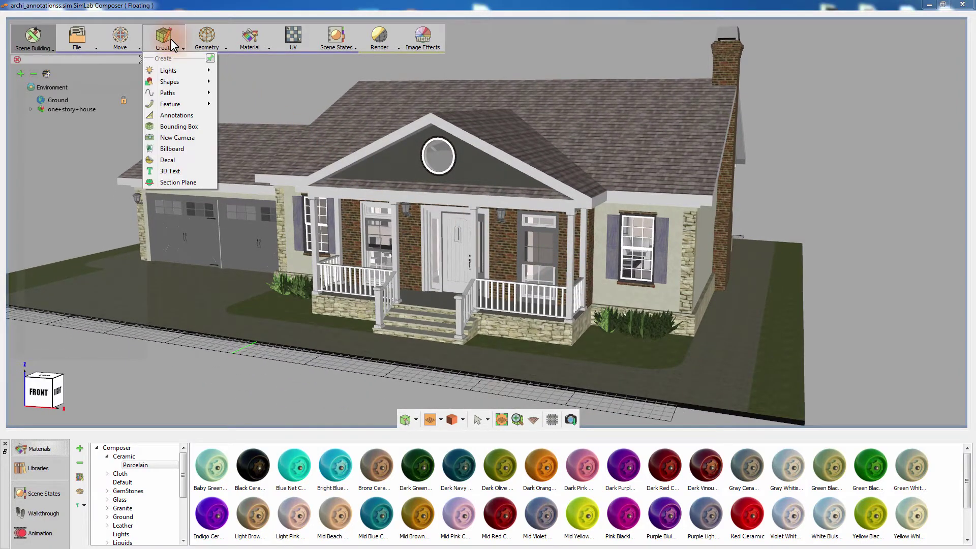
left_click(175, 115)
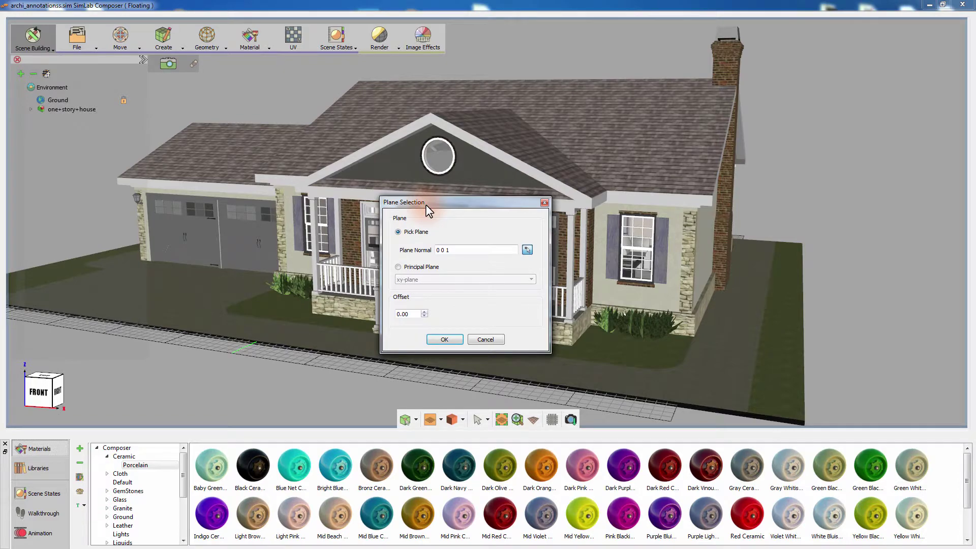
left_click_drag(426, 205, 722, 214)
middle_click_drag(419, 254, 351, 264)
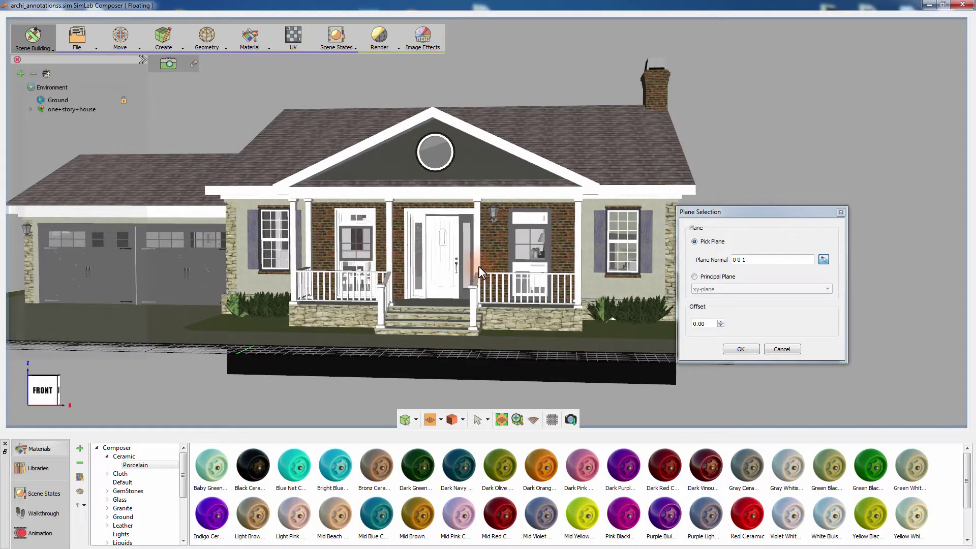
left_click(596, 282)
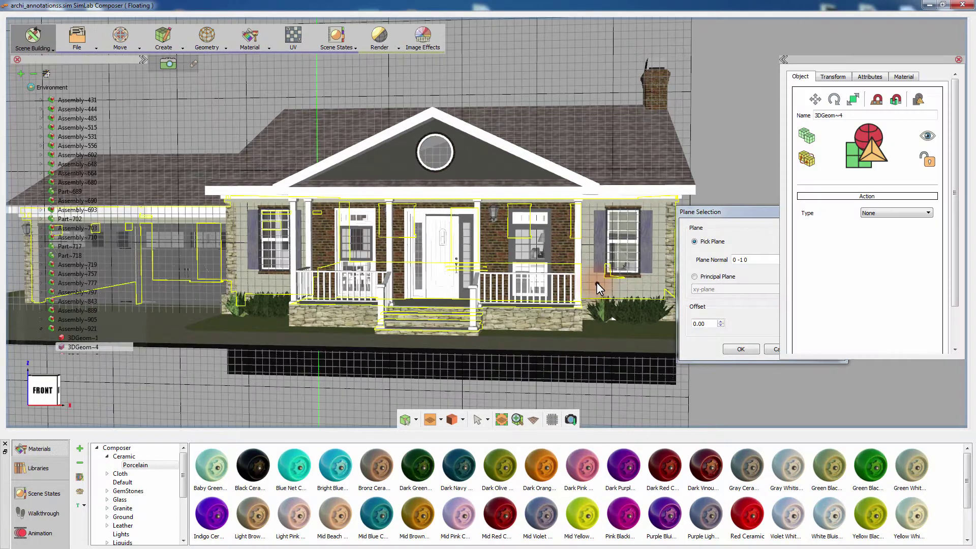
middle_click_drag(602, 284, 447, 326)
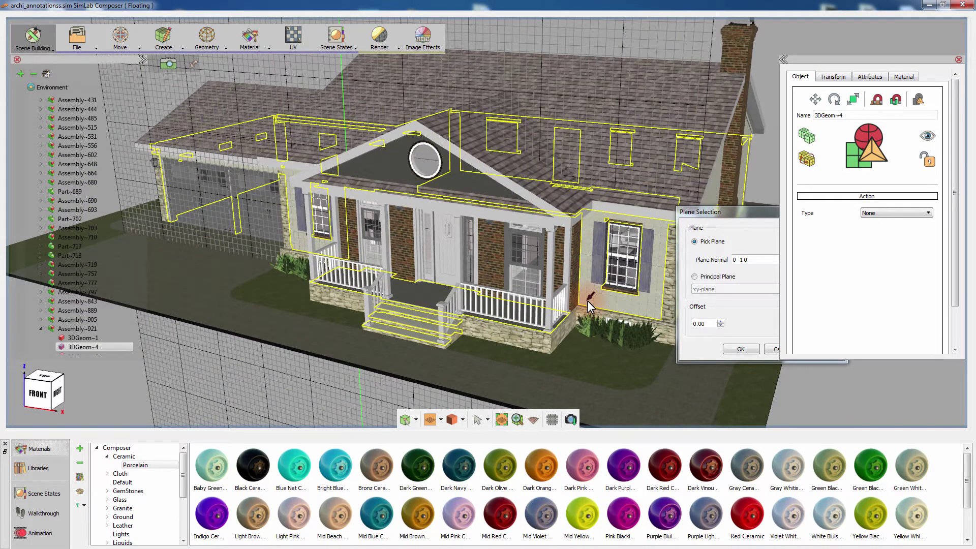
right_click_drag(587, 301, 599, 202)
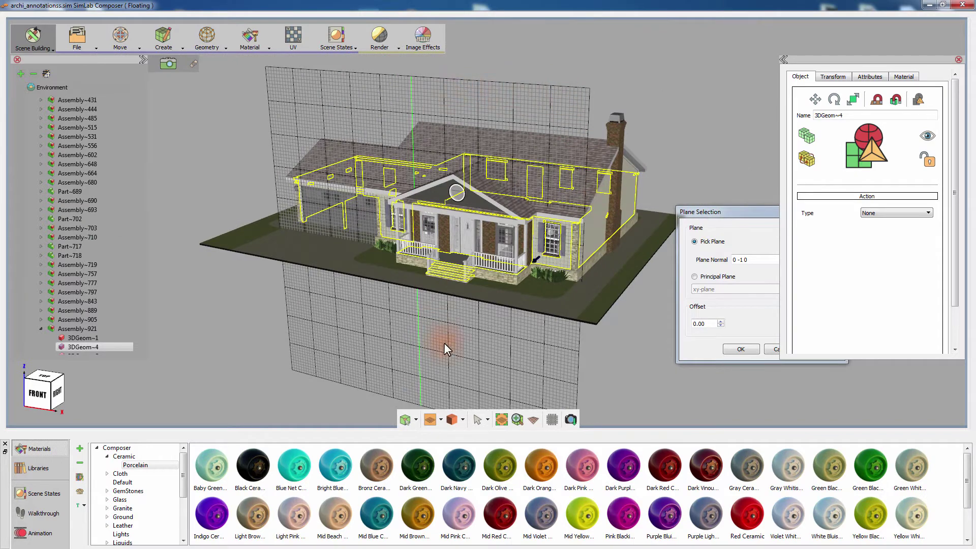
scroll(491, 253, "up", 5)
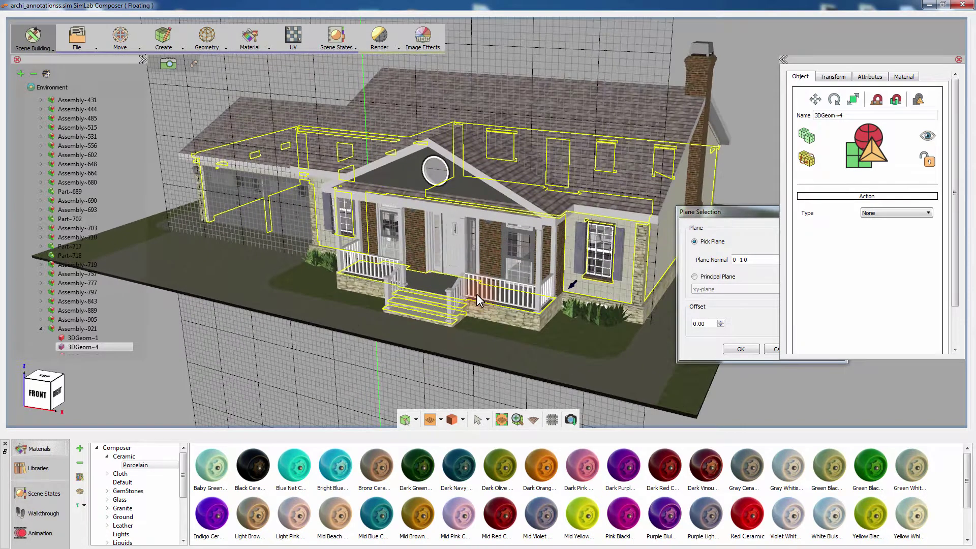
Step: Try plane offsets on both sides of the front wall, return the offset to 0.00 and accept the plane
left_click(731, 213)
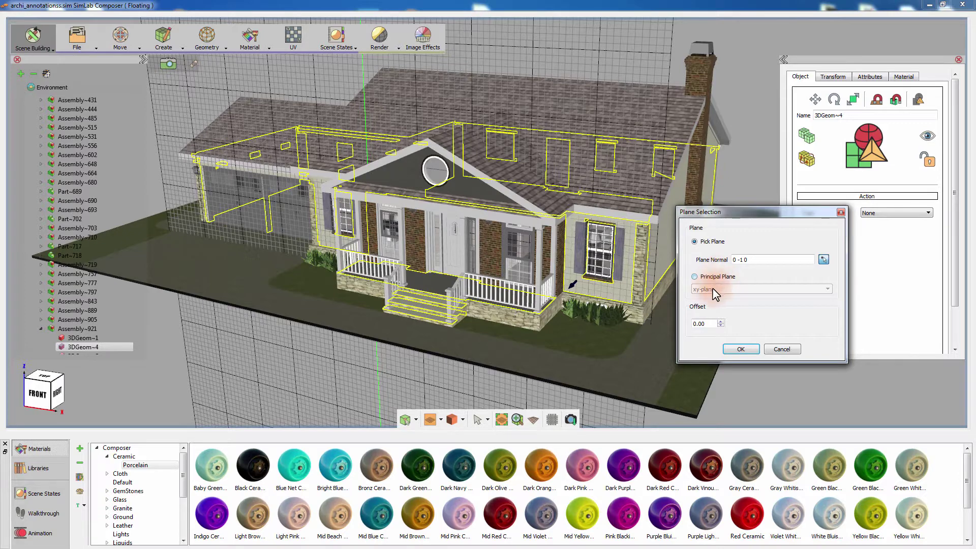
left_click(720, 321)
left_click(721, 322)
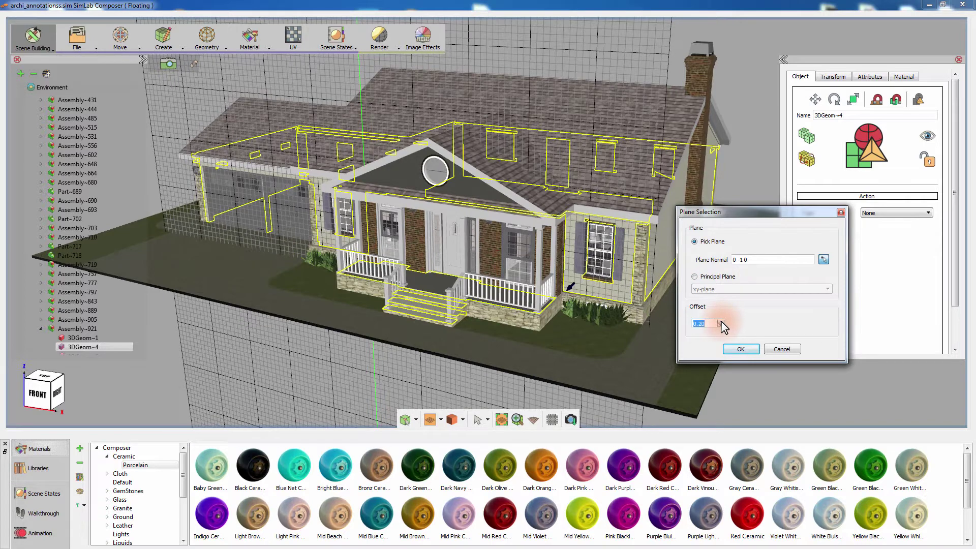
left_click(721, 321)
left_click(721, 325)
left_click(721, 324)
left_click(721, 325)
left_click(721, 325)
left_click(721, 325)
left_click(720, 321)
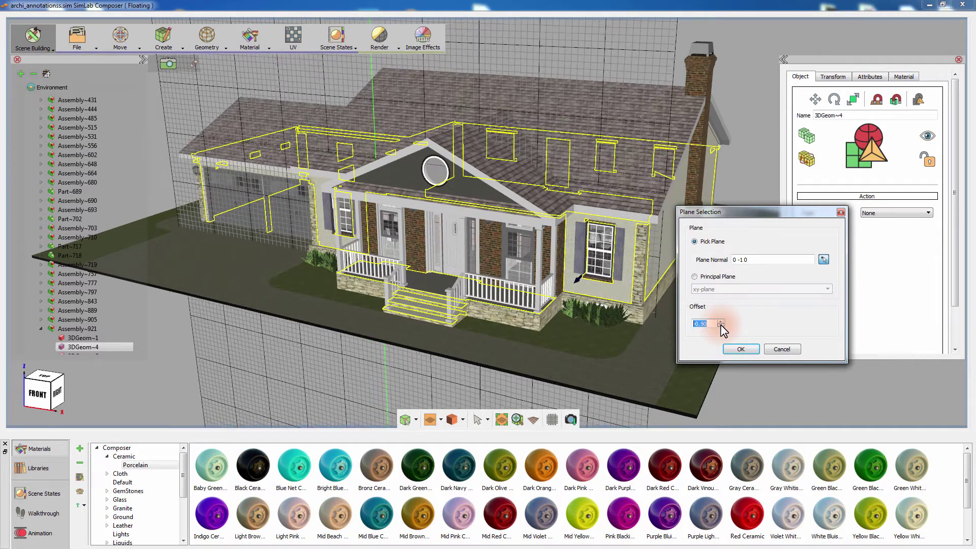
left_click(720, 321)
left_click(720, 321)
left_click(720, 321)
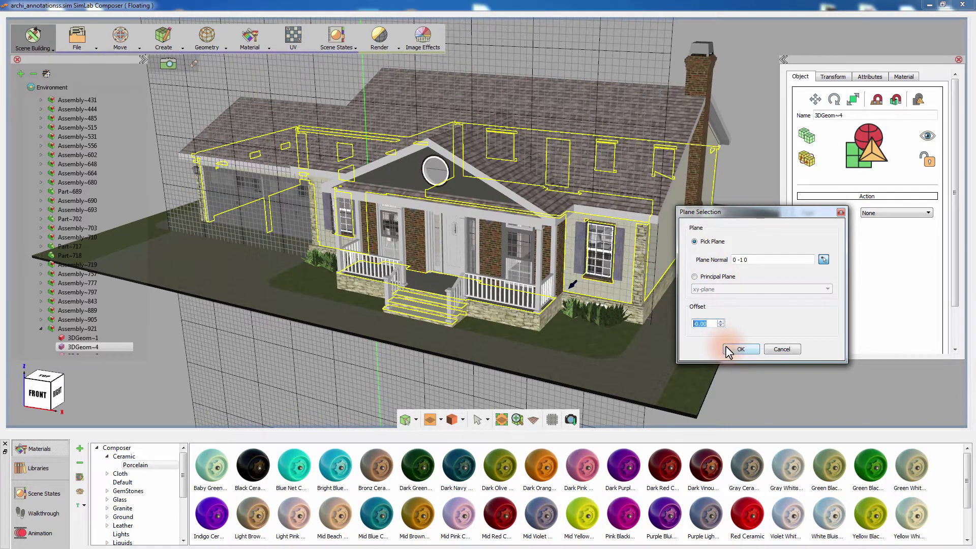
left_click(727, 349)
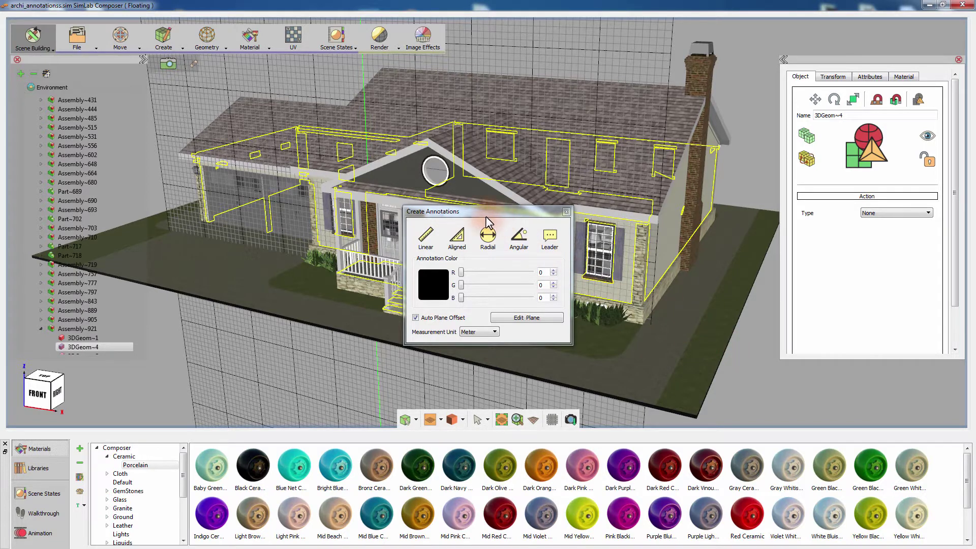
Step: Move the annotation dialog clear of the house and close the object properties
left_click(434, 246)
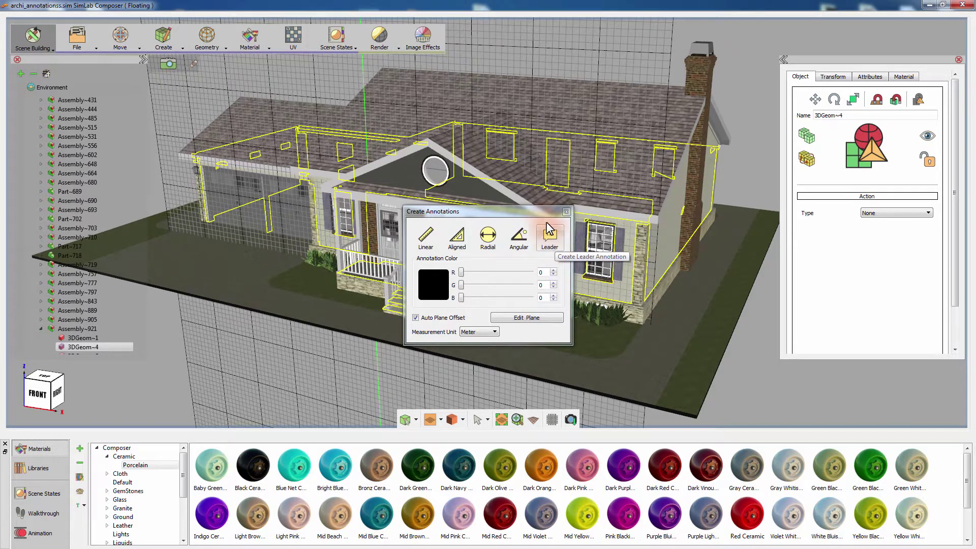
mouse_move(549, 212)
left_mouse_down()
mouse_move(759, 215)
mouse_move(877, 161)
left_mouse_up()
left_click(958, 60)
left_click_drag(519, 316, 585, 288)
scroll(600, 290, "up", 5)
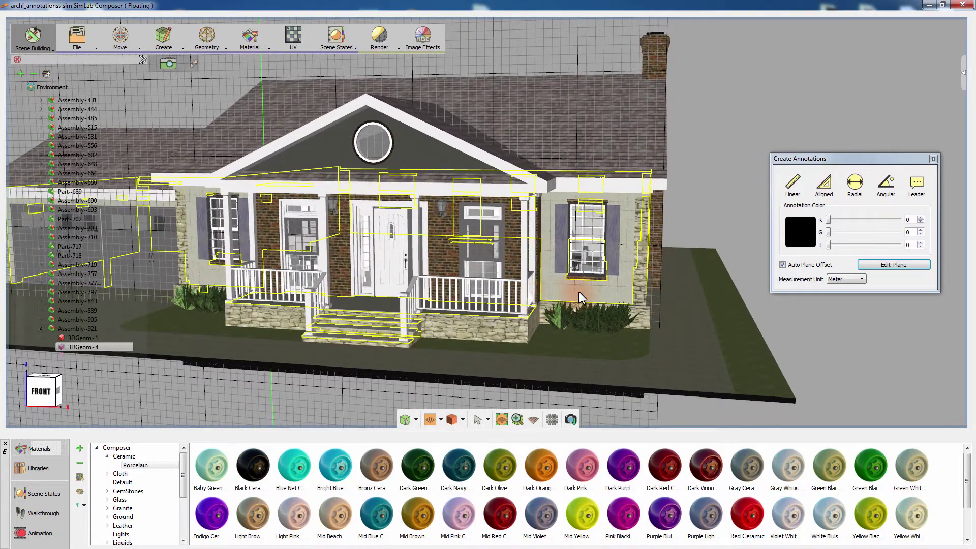
middle_click_drag(574, 290, 449, 298)
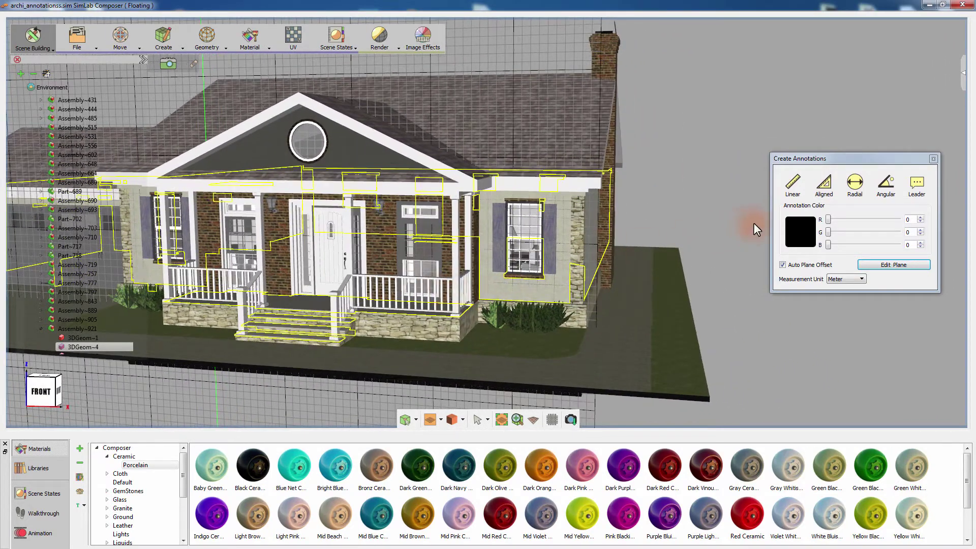
Step: Add a vertical linear dimension from the top of the house's front right corner to its stone base, placed outside the wall
left_click(791, 188)
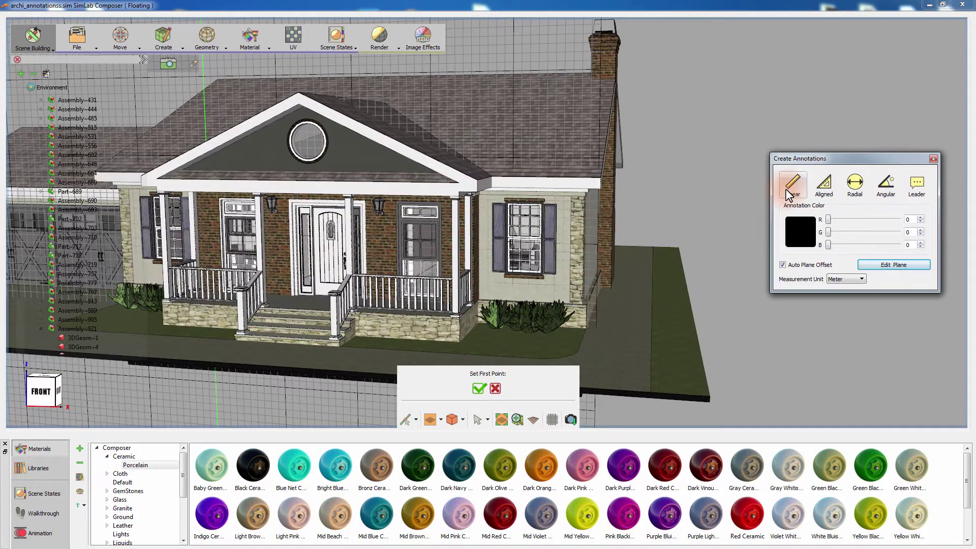
middle_click_drag(586, 226, 479, 194)
scroll(519, 223, "up", 5)
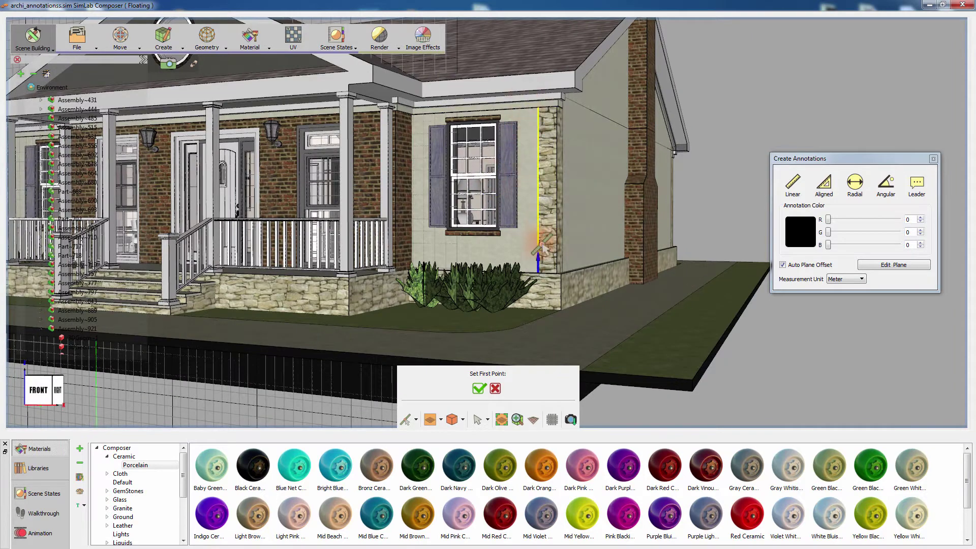
left_click(558, 101)
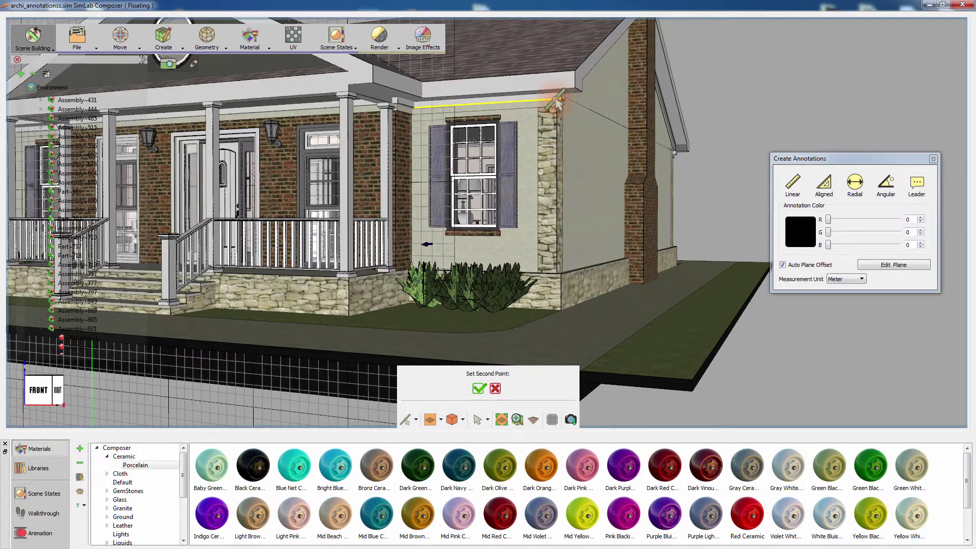
left_click(553, 278)
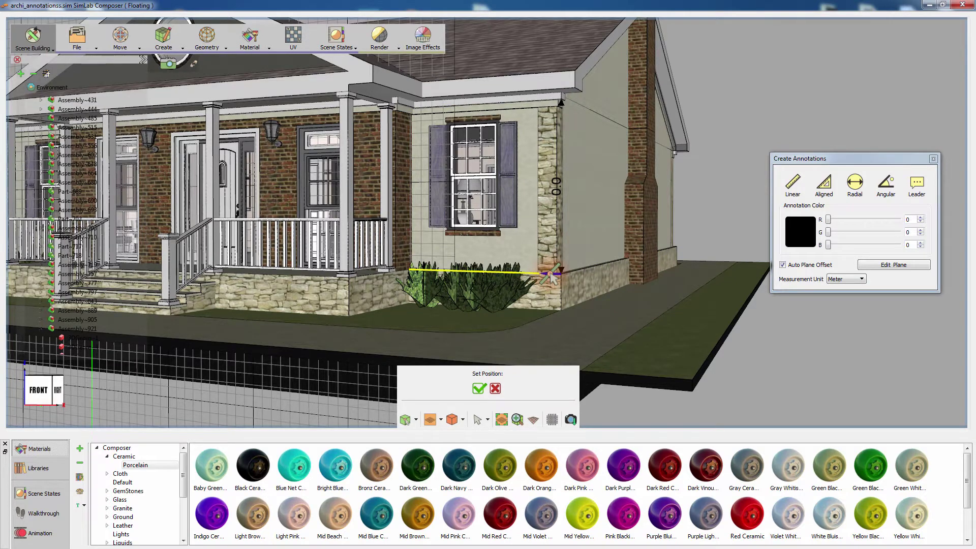
left_click(627, 286)
Step: Add a horizontal linear dimension along the main roof's front eave from its right end to its left end, placed above the roof
mouse_move(542, 261)
middle_mouse_down()
mouse_move(614, 292)
mouse_move(672, 297)
mouse_move(669, 276)
mouse_move(678, 304)
mouse_move(733, 219)
mouse_move(724, 249)
middle_mouse_up()
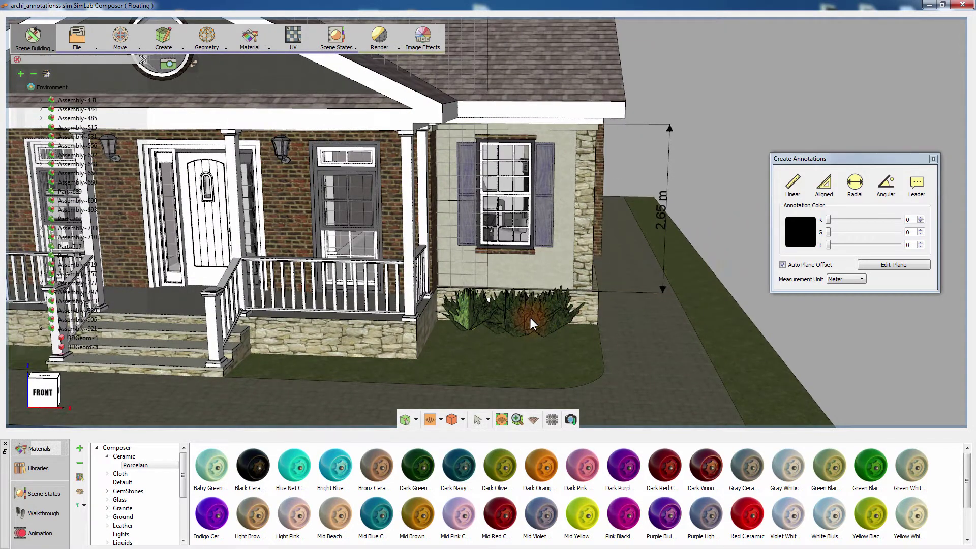
middle_click_drag(520, 309, 619, 273)
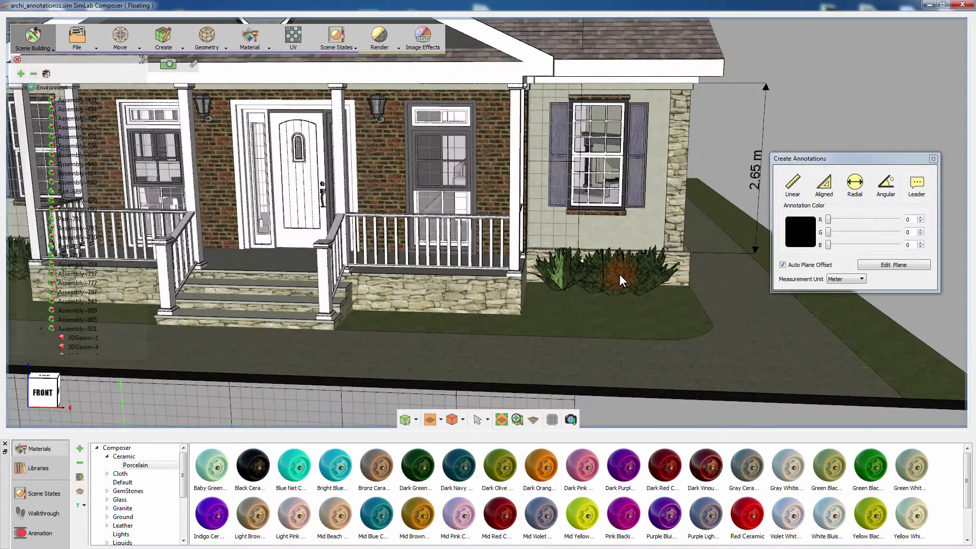
scroll(619, 274, "down", 3)
middle_click_drag(479, 225, 548, 272)
scroll(548, 273, "down", 2)
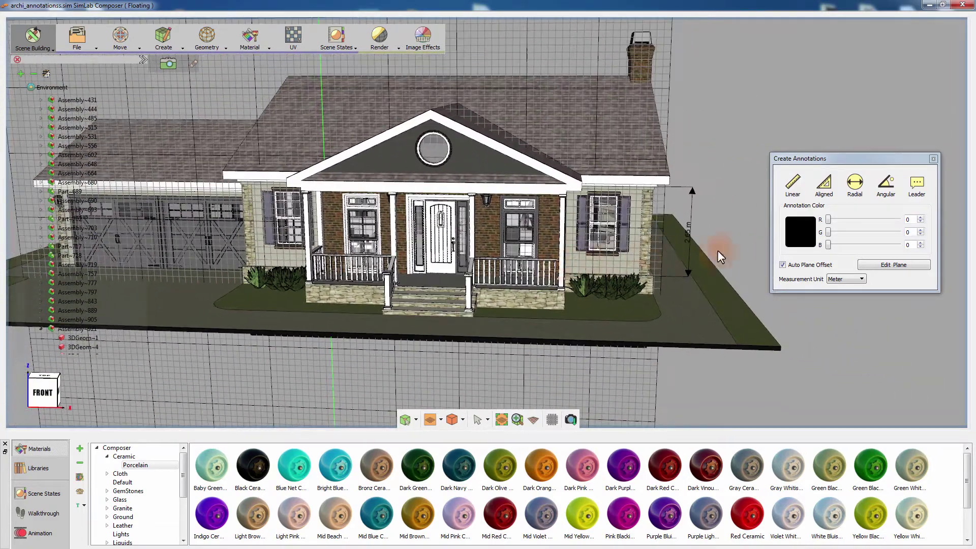
left_click(786, 187)
scroll(683, 220, "up", 5)
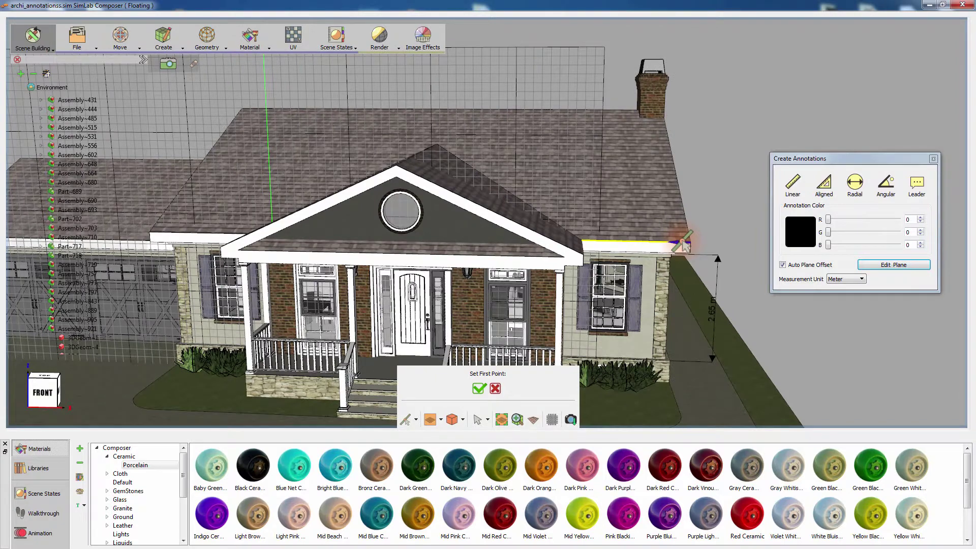
left_click(682, 243)
scroll(316, 191, "down", 1)
middle_click_drag(308, 190, 482, 194)
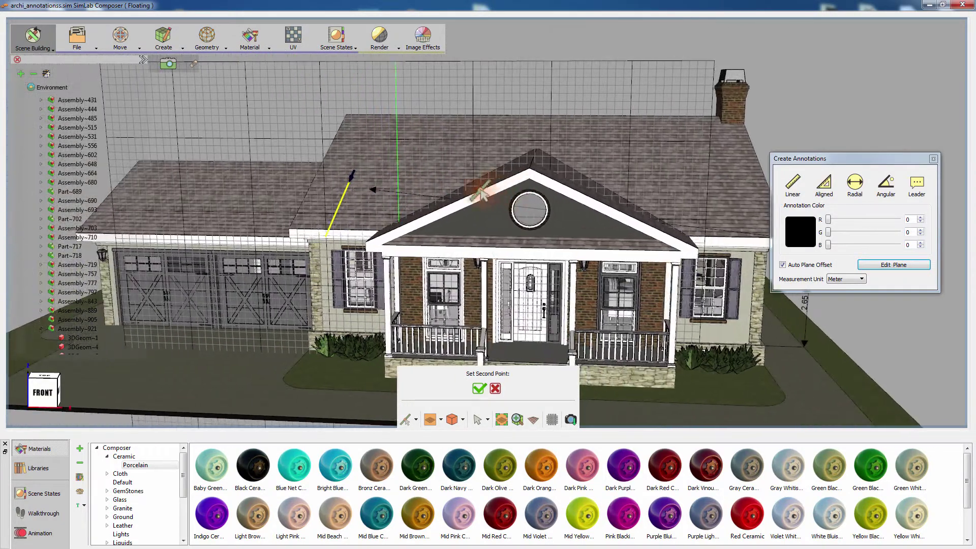
left_click(297, 230)
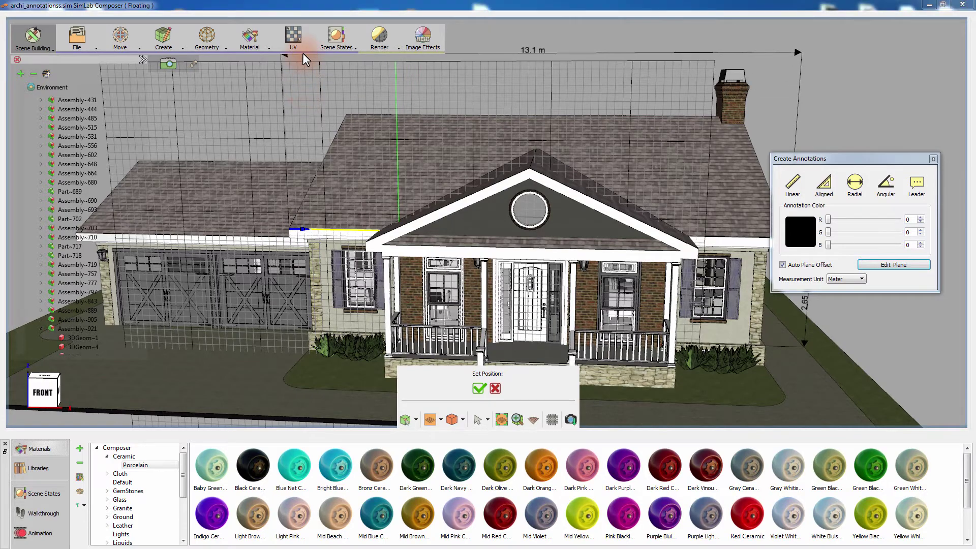
left_click(304, 76)
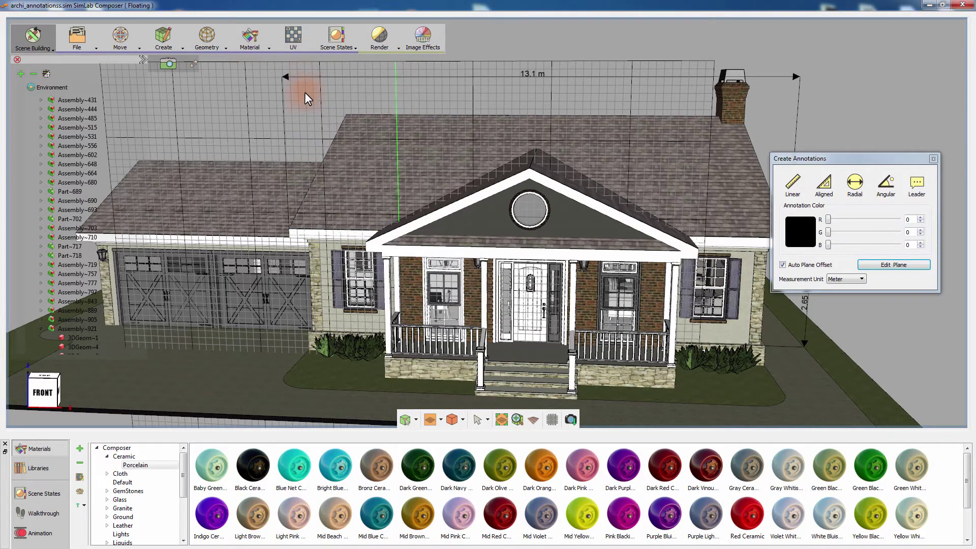
Step: Add a horizontal linear dimension between both ends of the garage roof's front eave, placed above the garage
scroll(302, 114, "down", 3)
middle_click_drag(302, 115, 337, 89)
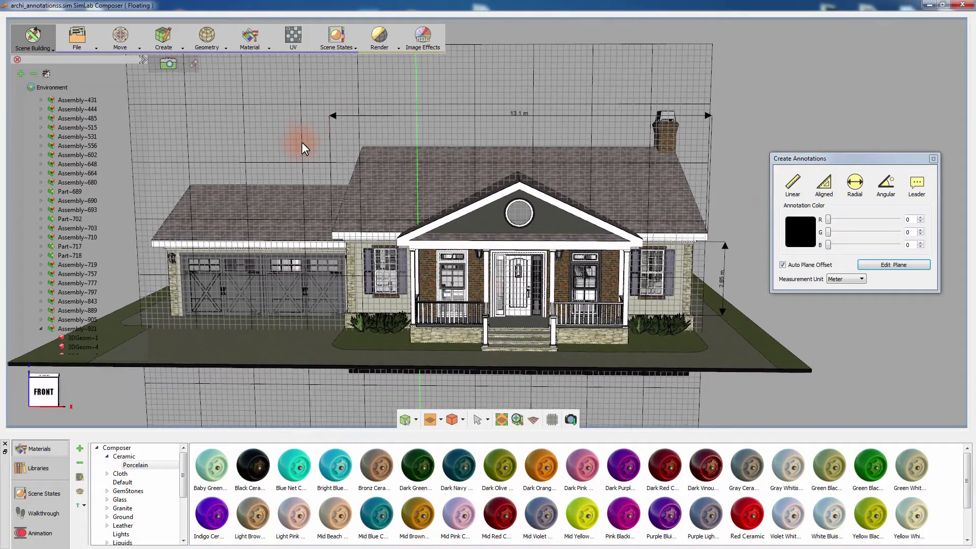
middle_click_drag(301, 142, 642, 192)
left_click(794, 188)
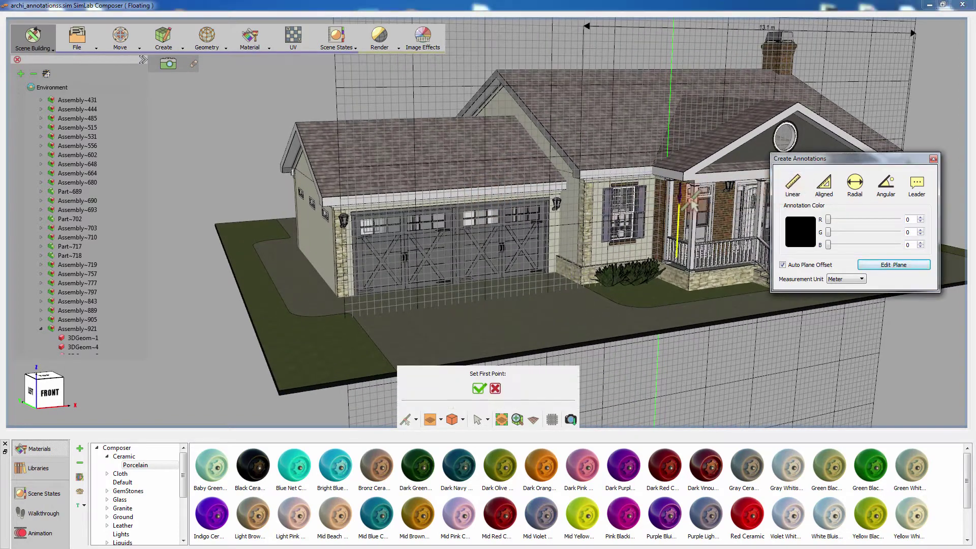
left_click(565, 182)
left_click(323, 199)
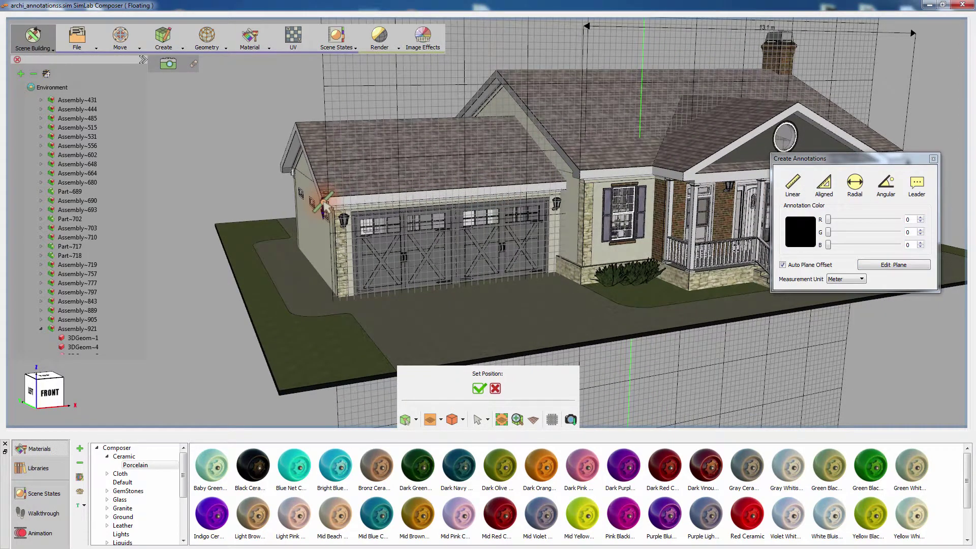
left_click(319, 78)
Step: Add a horizontal linear dimension from the right end of the porch gable to its peak, placed above the main roof
middle_click_drag(319, 78, 314, 227)
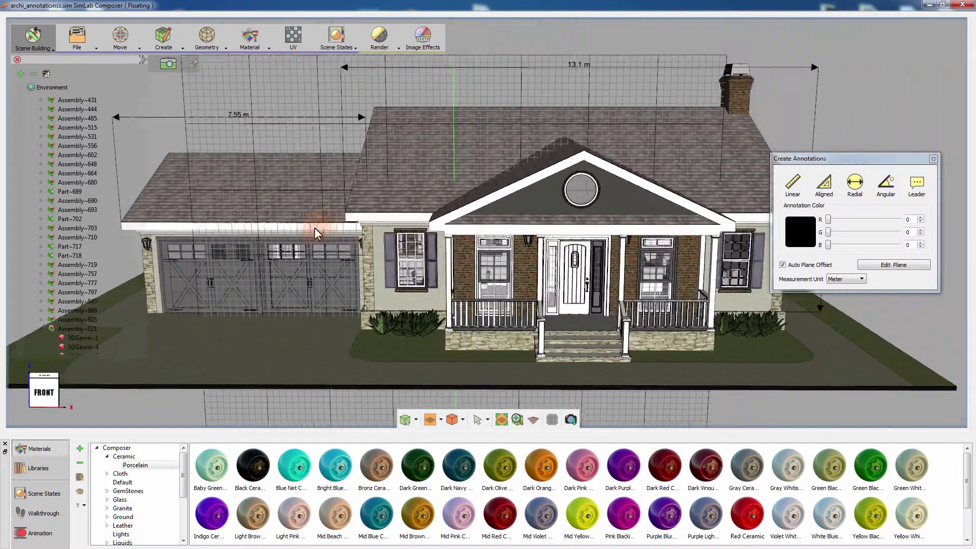
middle_click_drag(602, 255, 477, 254)
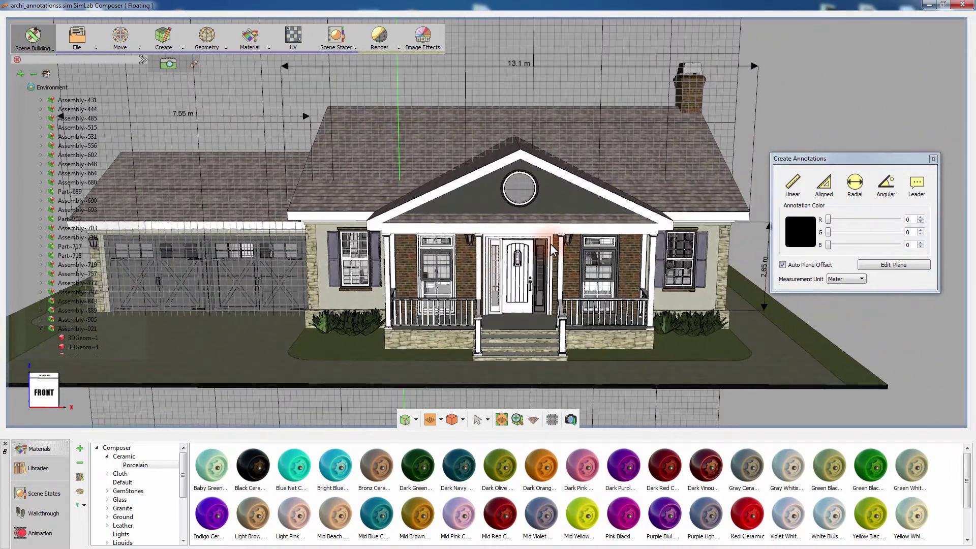
middle_click_drag(553, 243, 412, 299, "shift")
scroll(465, 270, "up", 2)
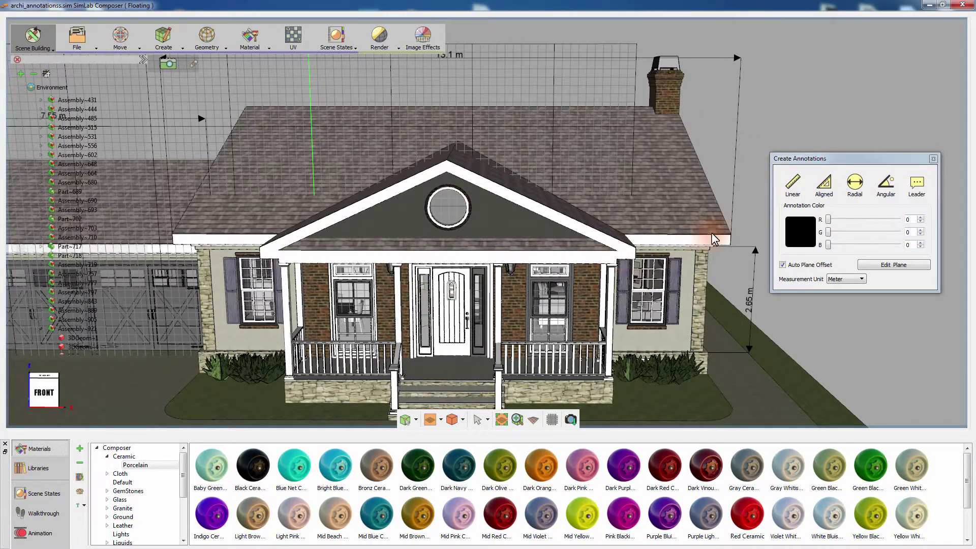
left_click(791, 189)
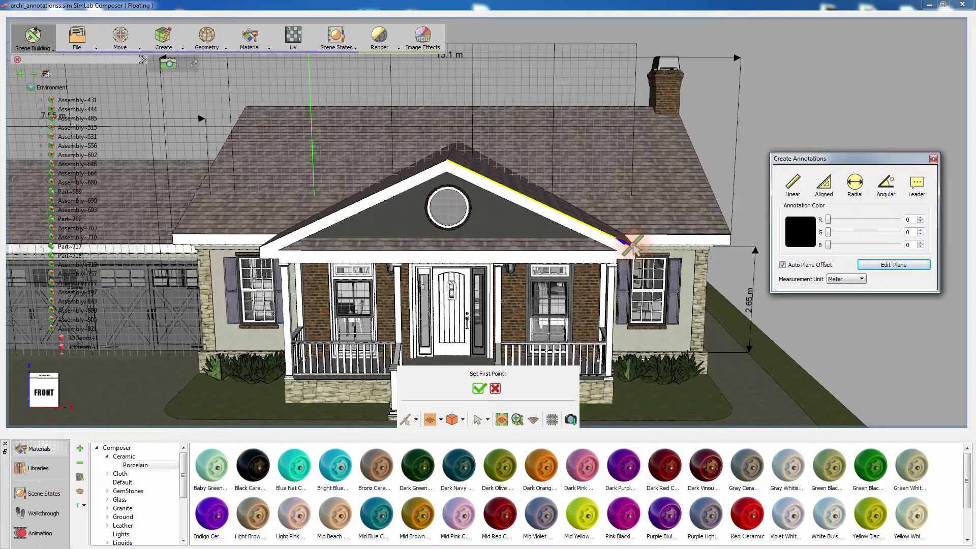
left_click(450, 161)
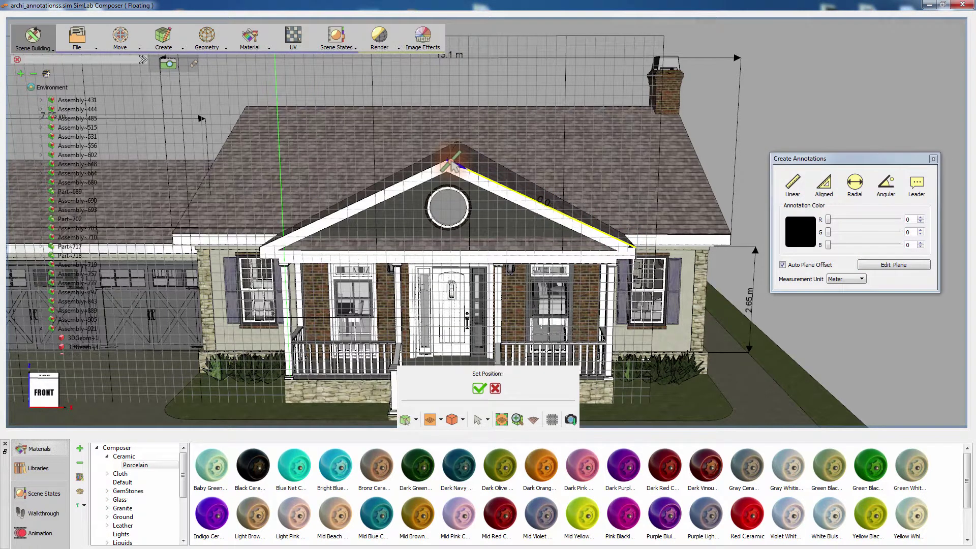
left_click(470, 96)
Step: Add an aligned dimension along the right slope of the porch gable from its lower end to the peak, offset above the slope
middle_click_drag(524, 160, 490, 146)
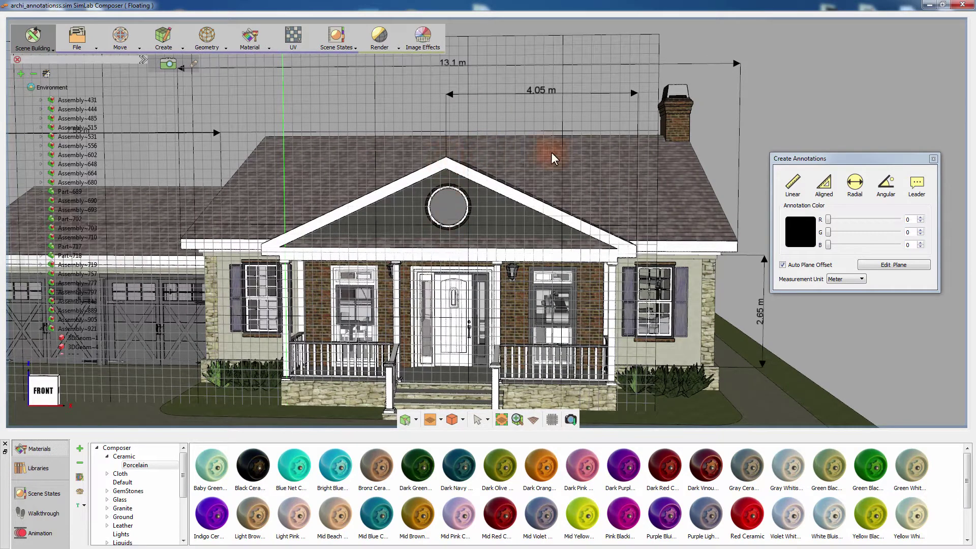
left_click(824, 193)
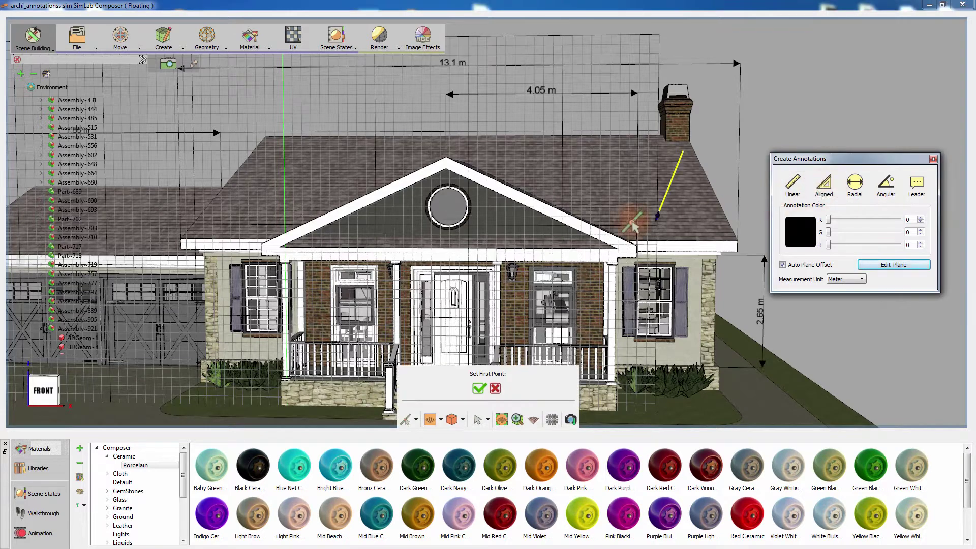
left_click(632, 245)
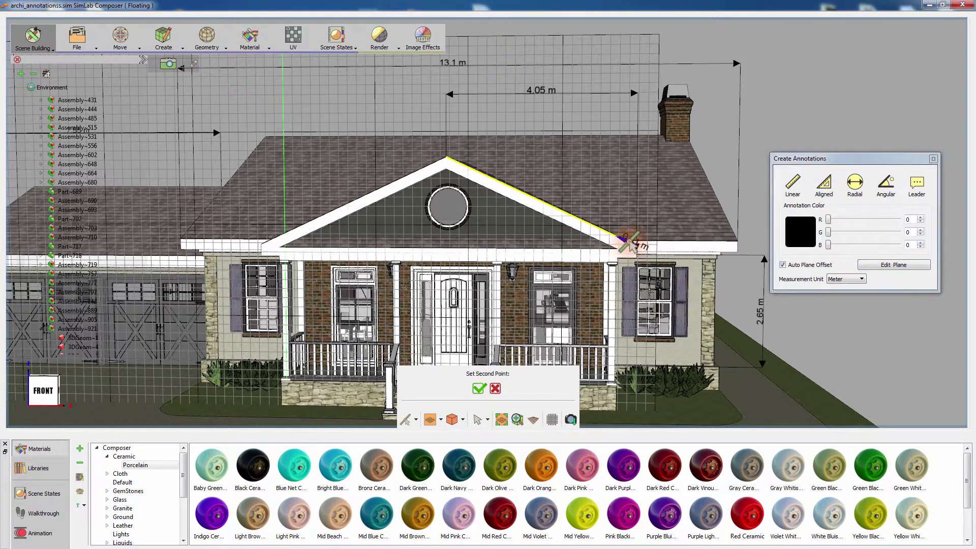
left_click(454, 162)
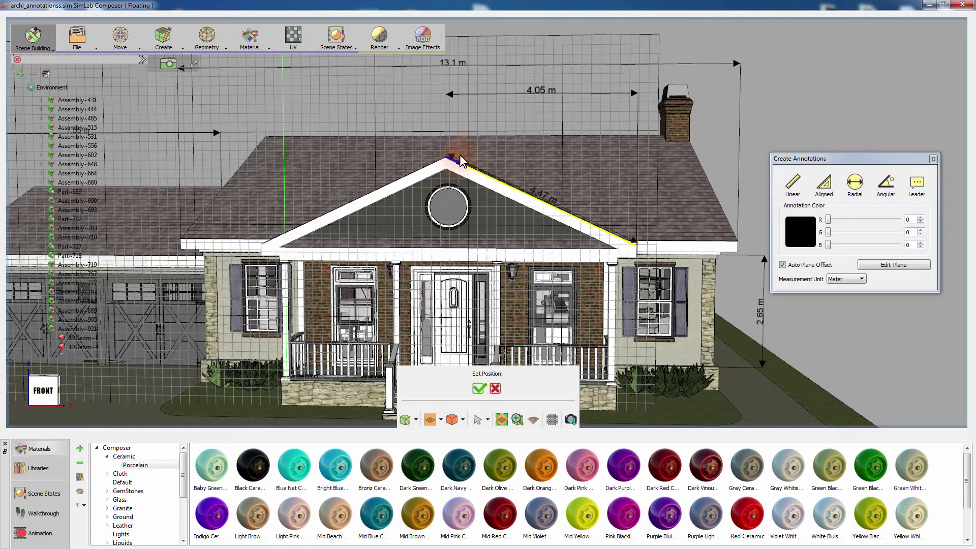
left_click(507, 126)
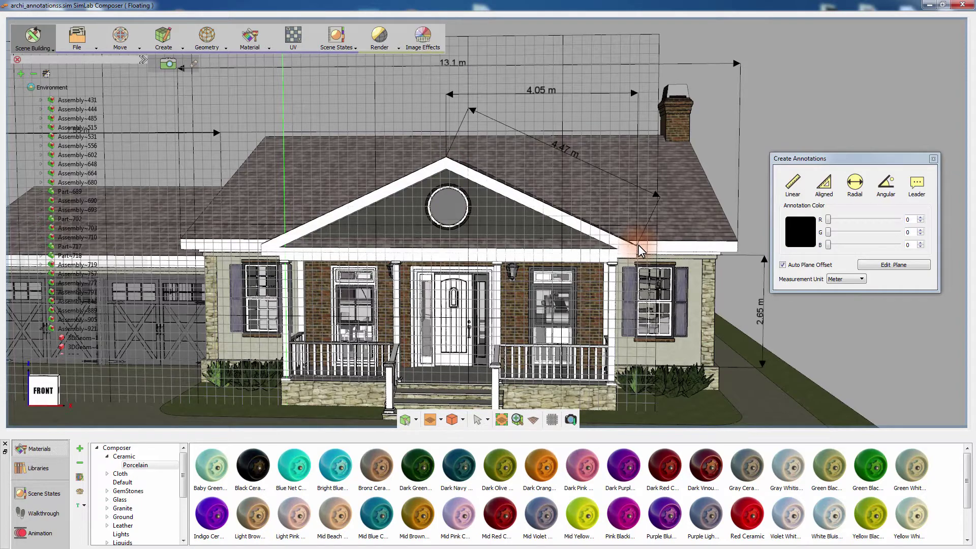
Step: Add a radial dimension to the outer circle of the round gable window, with its text placed to the window's lower right
middle_click_drag(507, 258, 574, 254)
scroll(546, 318, "up", 4)
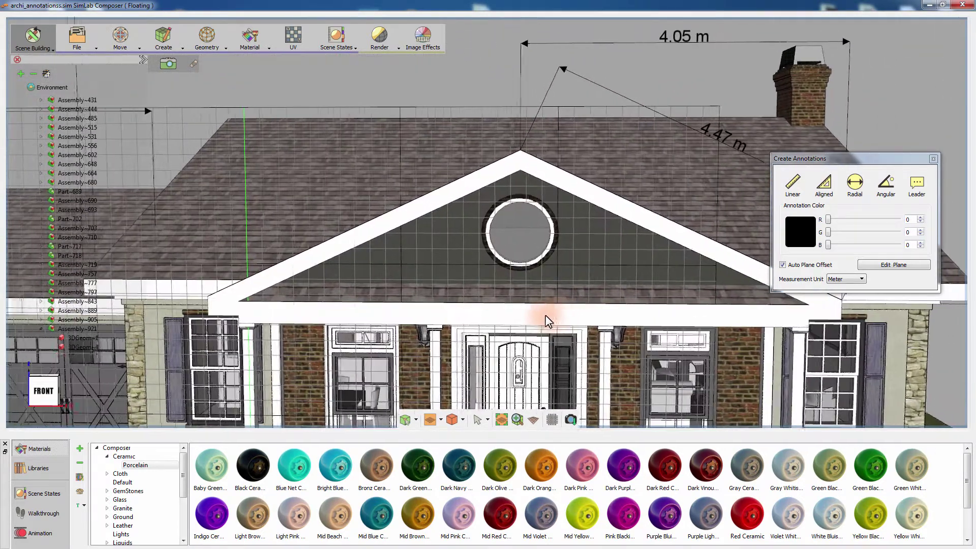
left_click(848, 196)
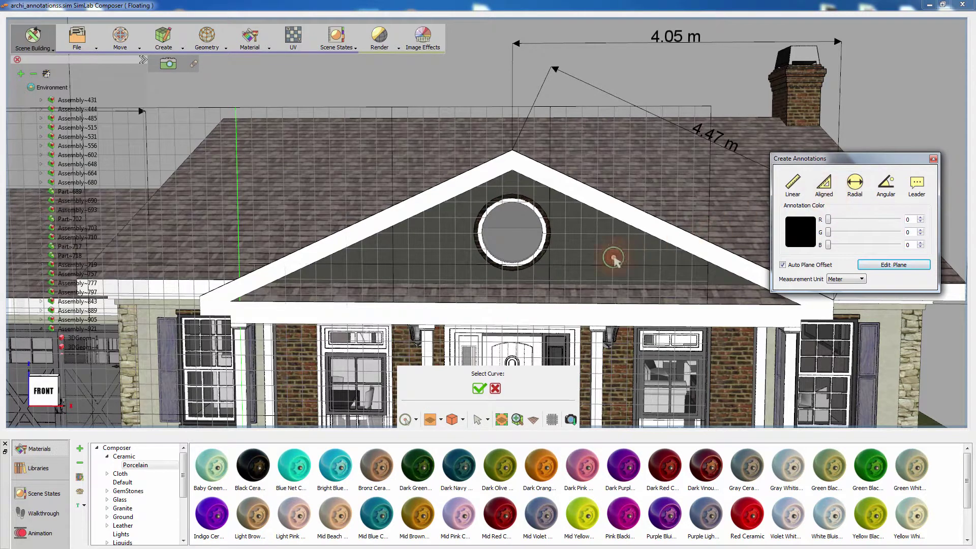
left_click(547, 250)
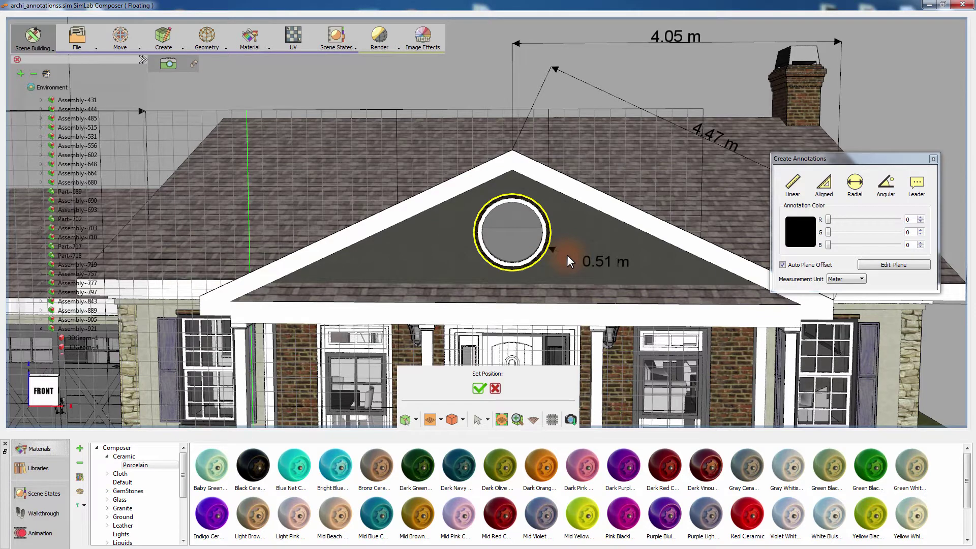
left_click(568, 256)
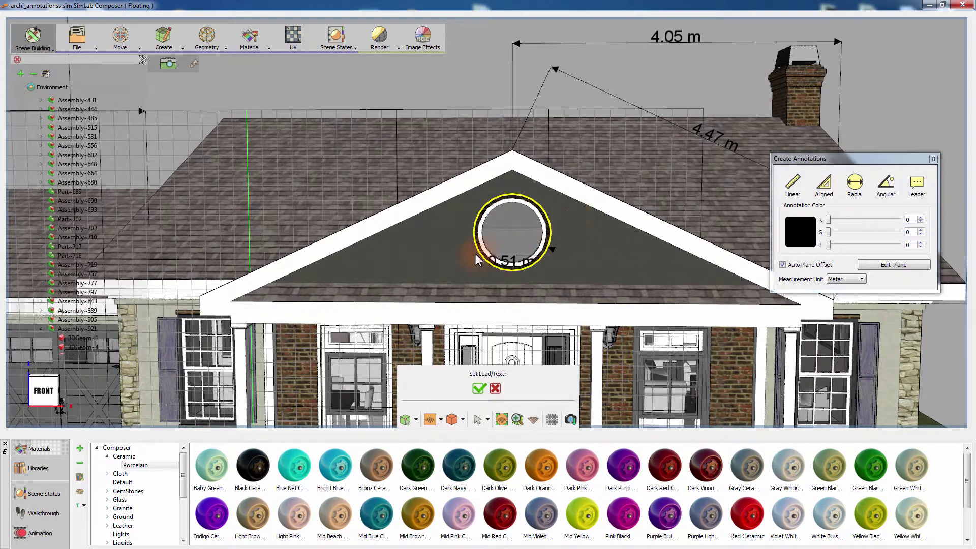
left_click(614, 254)
Step: Add an angular dimension between the right and left inner slopes of the porch gable, with its arc placed across the round window
middle_click_drag(606, 286, 631, 278)
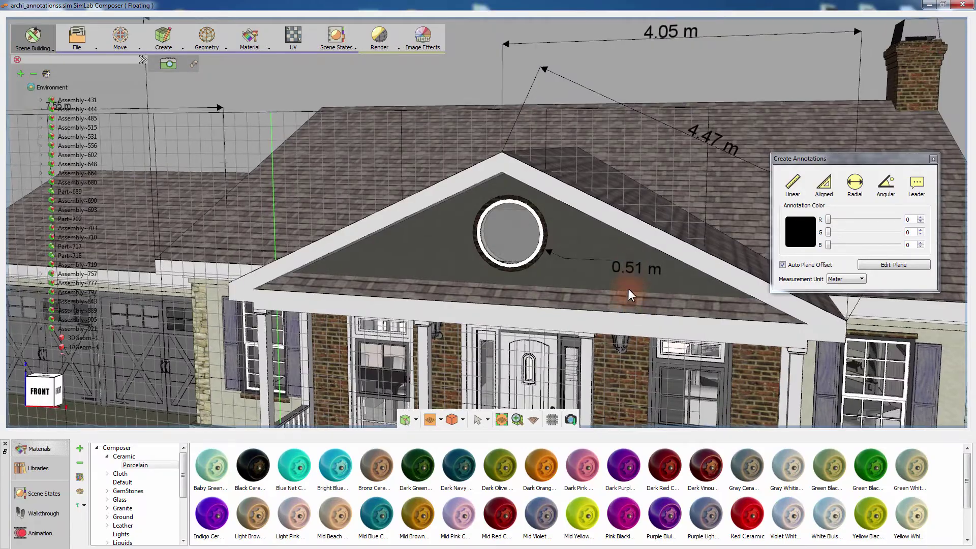
scroll(627, 288, "down", 5)
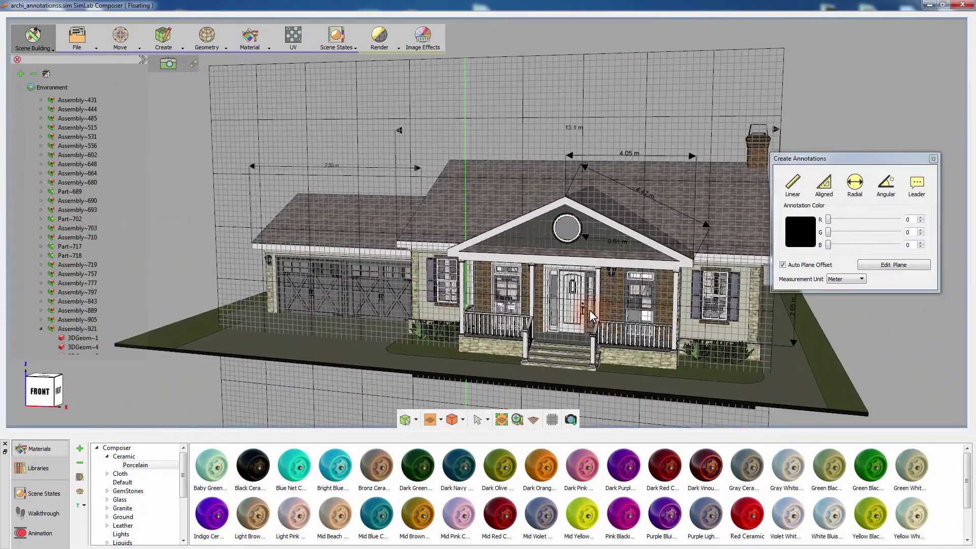
middle_click_drag(590, 310, 624, 278)
scroll(624, 279, "up", 5)
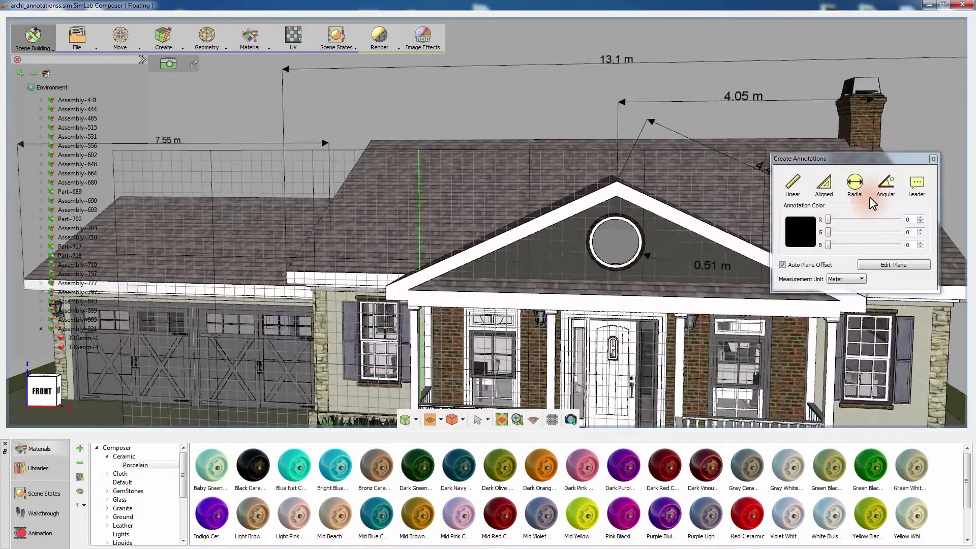
left_click(886, 184)
middle_click_drag(701, 261, 651, 286)
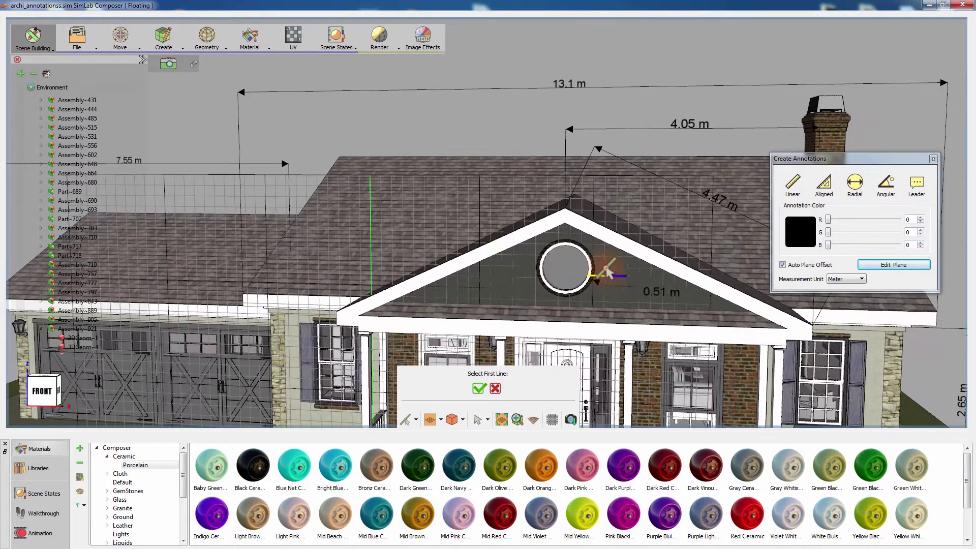
left_click(591, 236)
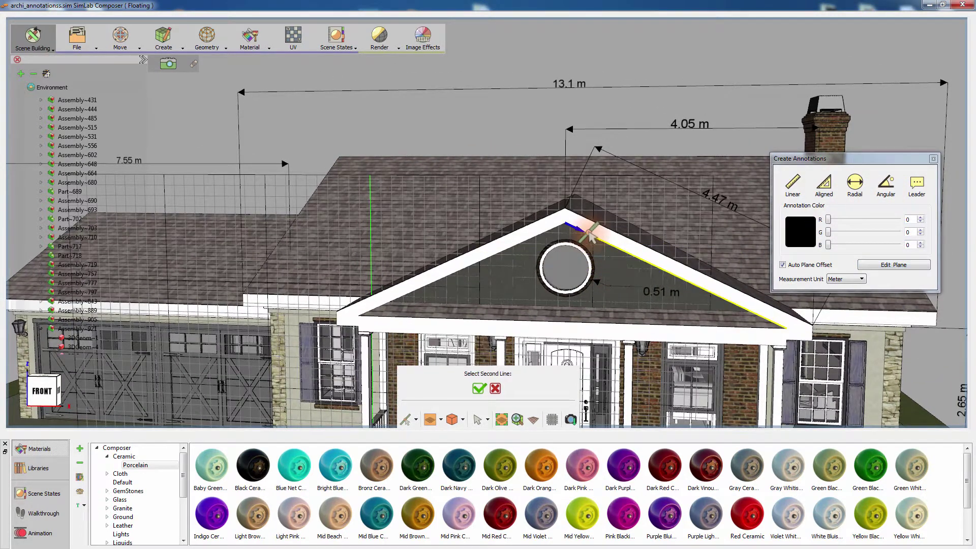
left_click(554, 236)
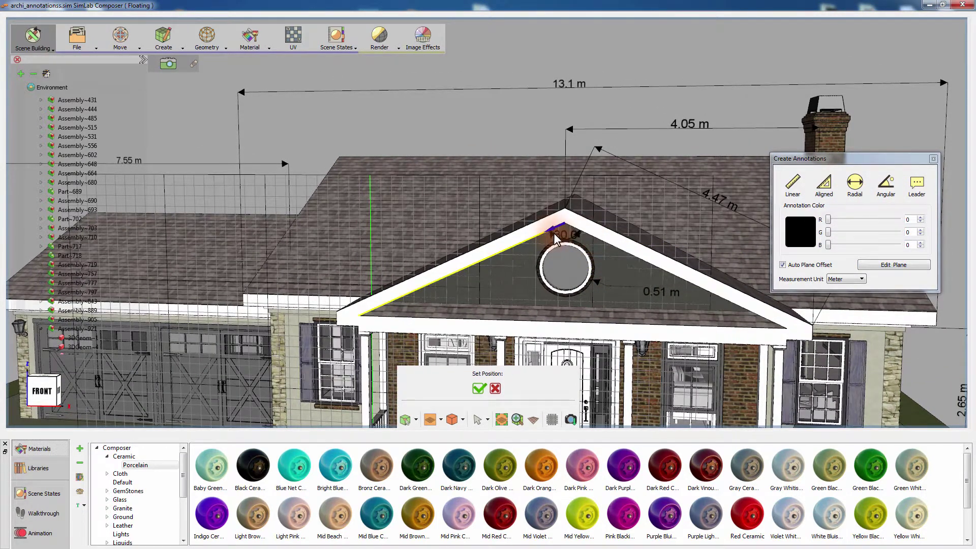
left_click(586, 267)
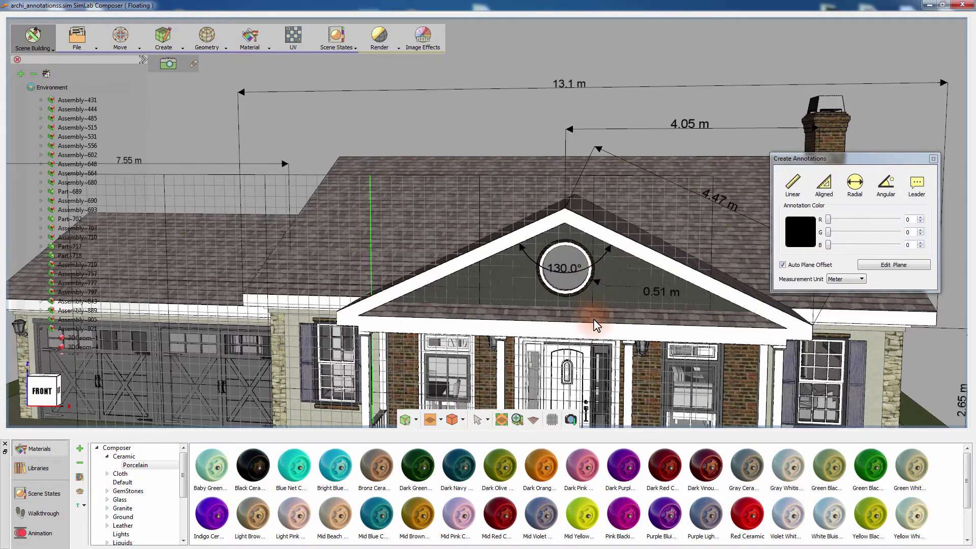
Step: Show the house straight from the front in orthographic projection
middle_click_drag(594, 318, 501, 291)
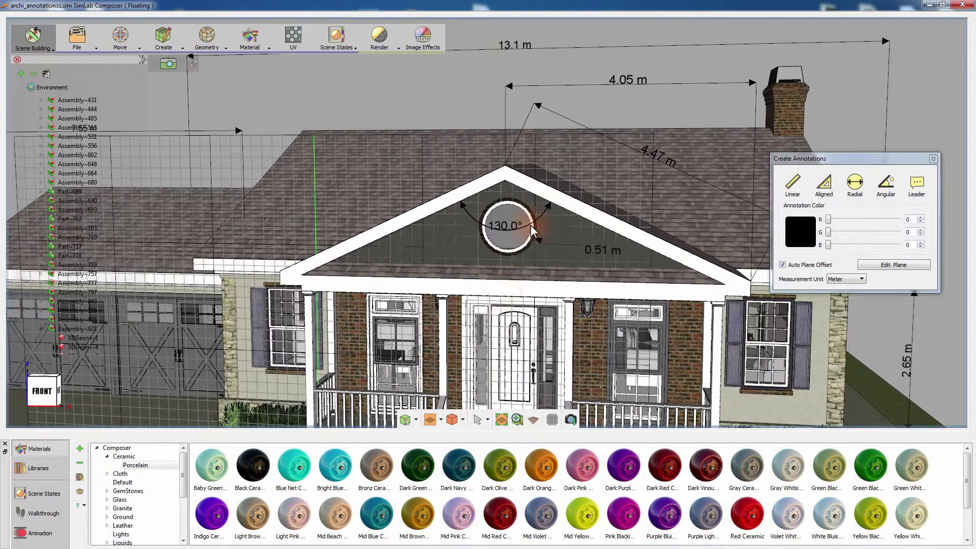
scroll(533, 310, "down", 3)
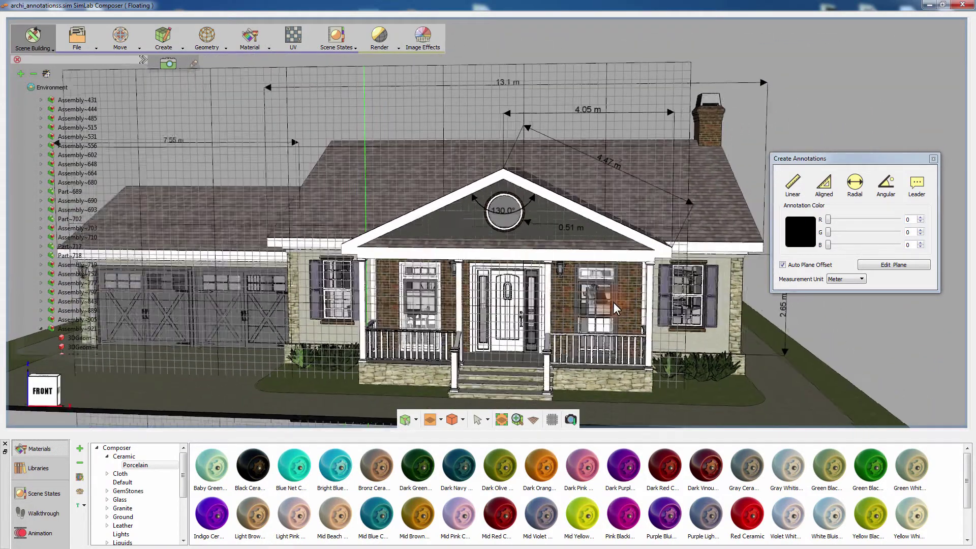
middle_click_drag(551, 312, 532, 261)
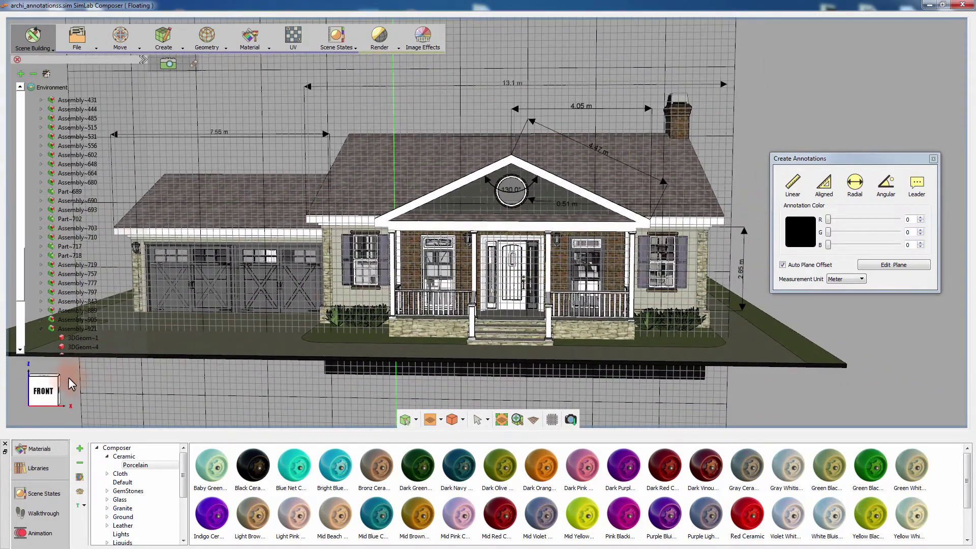
left_click(53, 386)
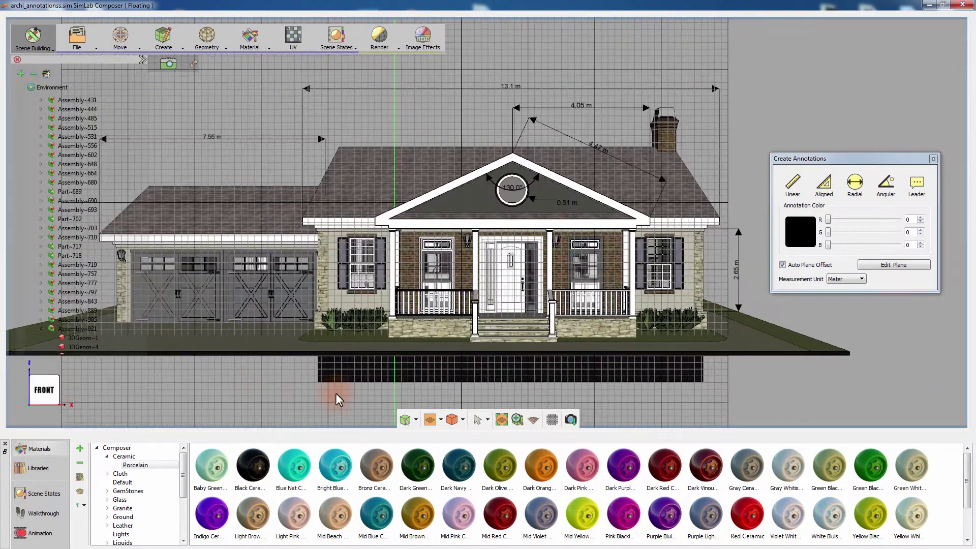
left_click(533, 420)
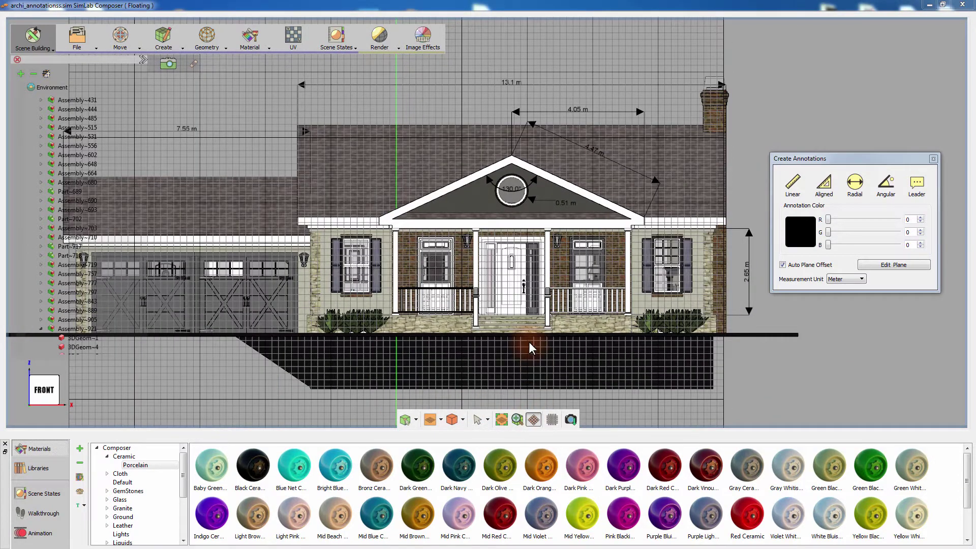
mouse_move(527, 312)
middle_mouse_down()
mouse_move(593, 320)
mouse_move(611, 317)
mouse_move(611, 304)
middle_mouse_up()
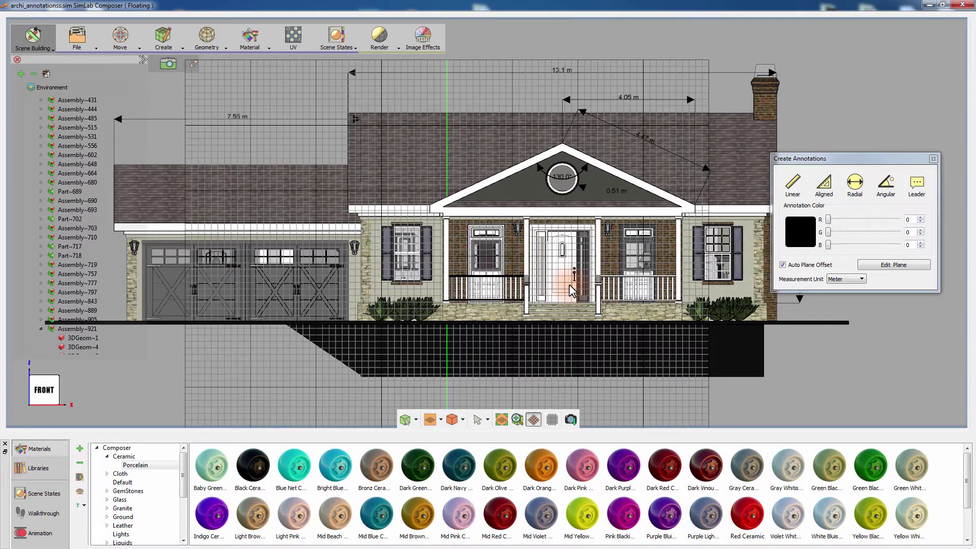
middle_click_drag(569, 285, 421, 300)
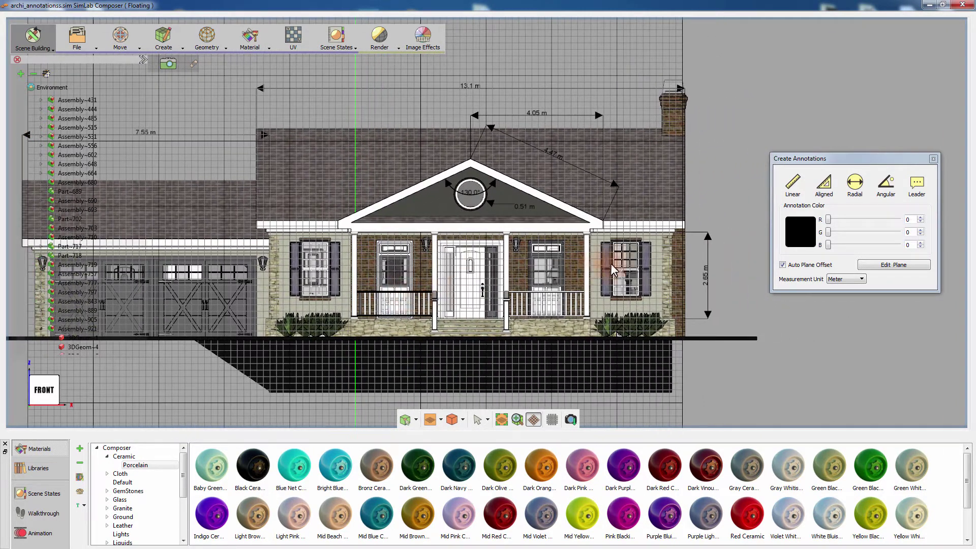
Step: Add a vertical linear dimension from the main roof's front eave to its ridge, placed to the right of the chimney
middle_click_drag(620, 264, 597, 270)
left_click(793, 184)
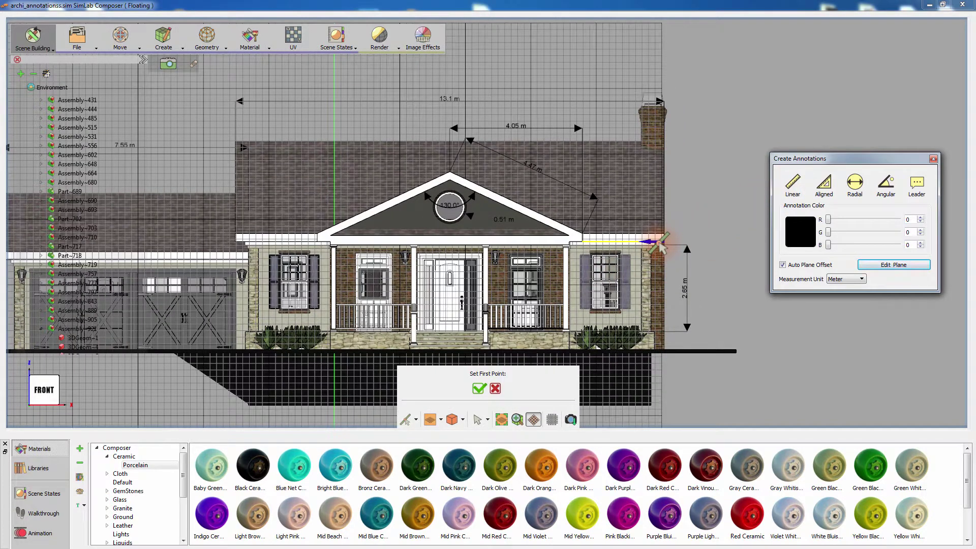
left_click(657, 232)
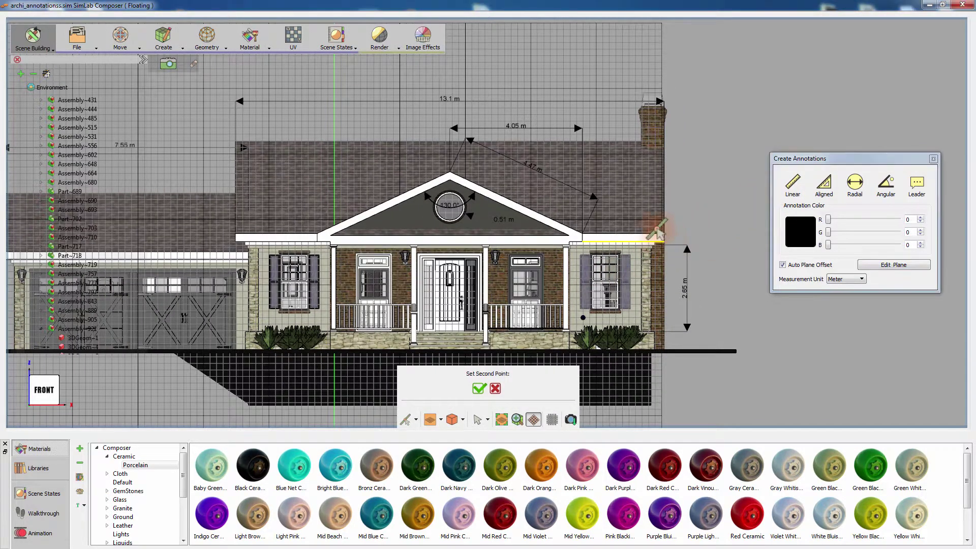
left_click(630, 142)
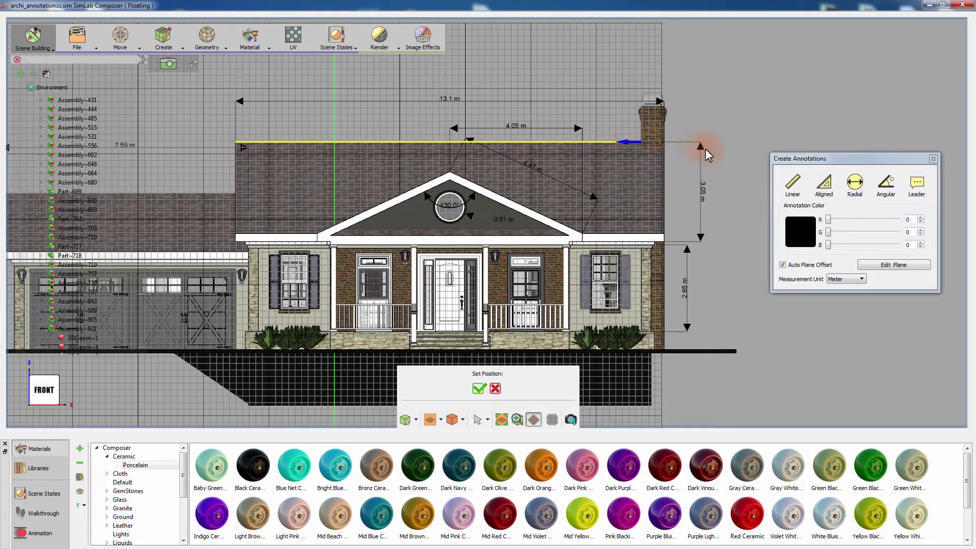
left_click(711, 150)
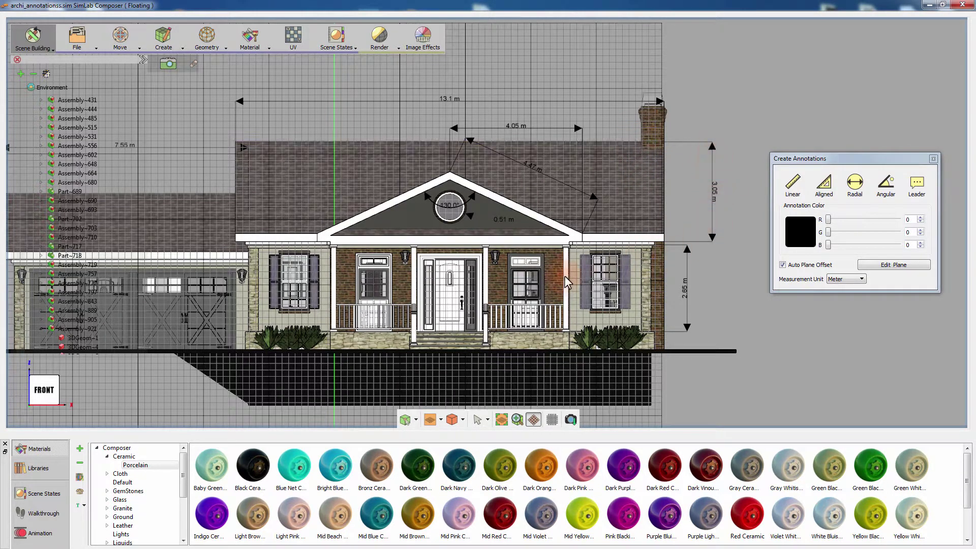
Step: Group all eight annotations, Annotation~1 to Annotation~8, under a new parent assembly in the scene tree
middle_click_drag(516, 283, 605, 279)
left_click_drag(605, 278, 555, 304)
middle_click_drag(555, 304, 586, 308)
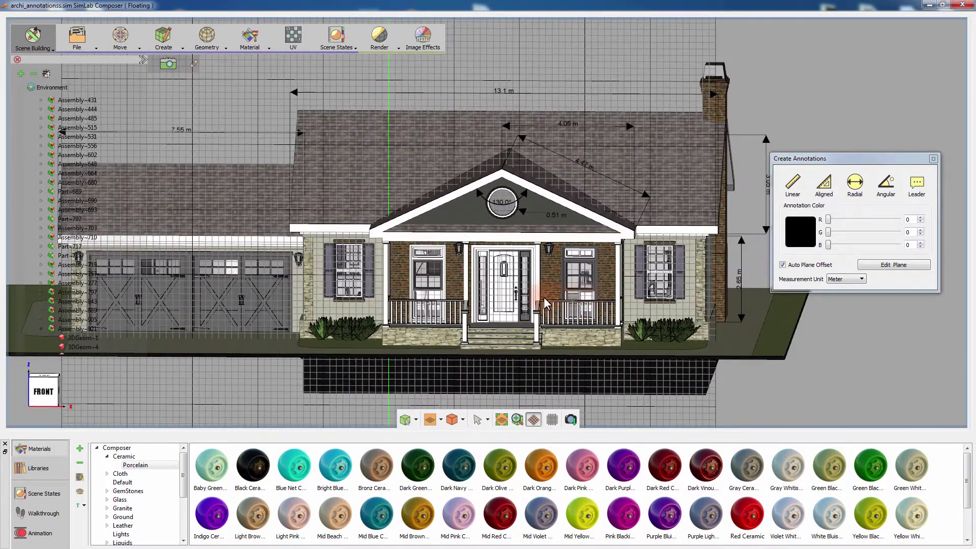
left_click(34, 74)
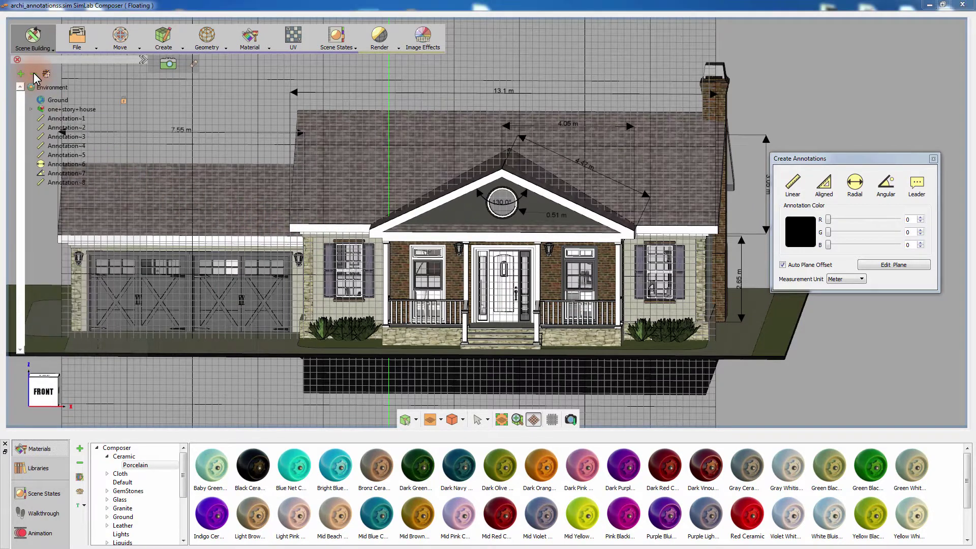
left_click(60, 181)
left_click(65, 118, "shift")
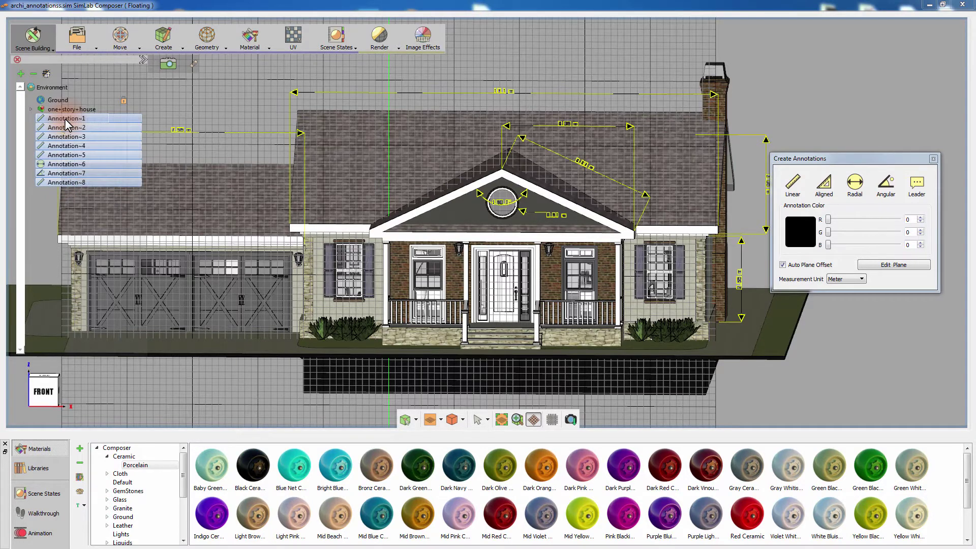
key("f")
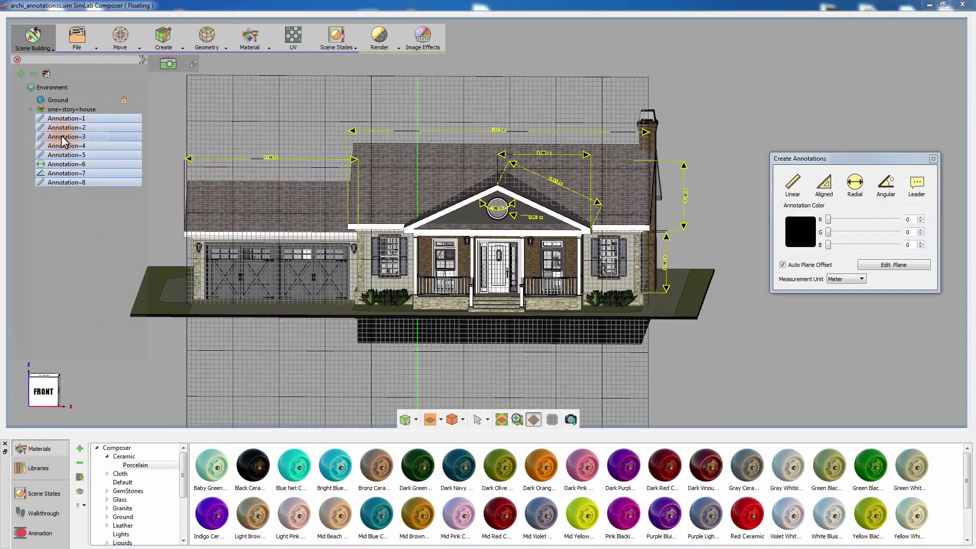
right_click(68, 148)
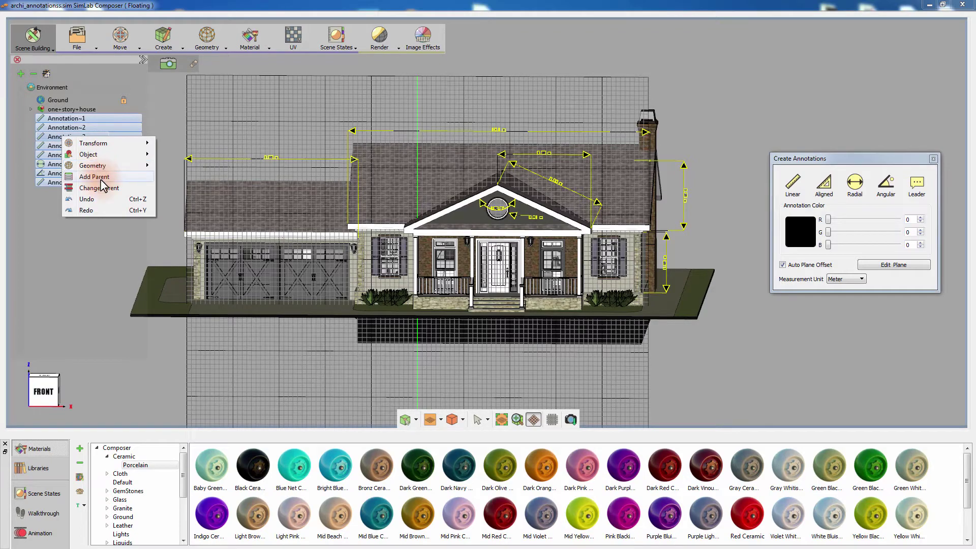
left_click(94, 177)
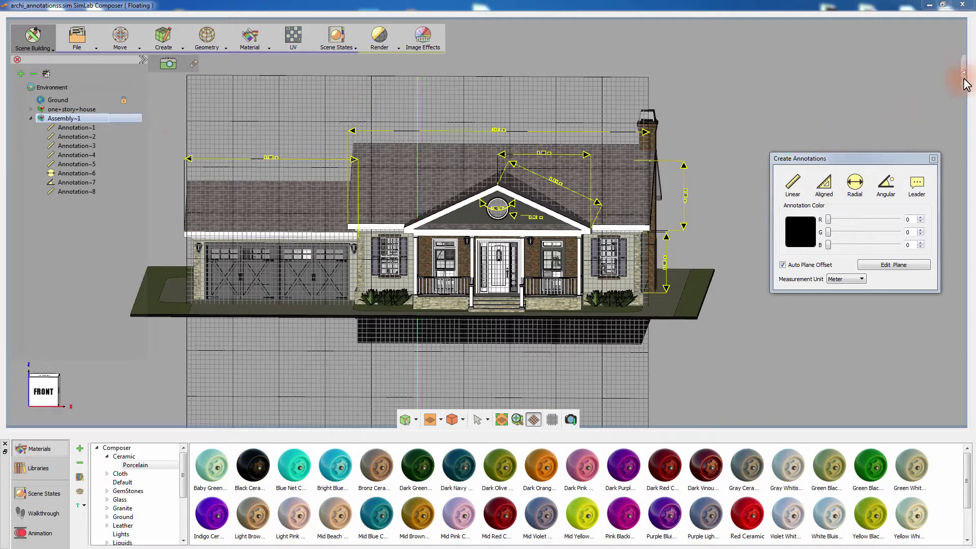
Step: Rename the parent assembly of the eight annotations as Front Elevation
mouse_move(966, 83)
left_click_drag(859, 115, 802, 115)
type("Front")
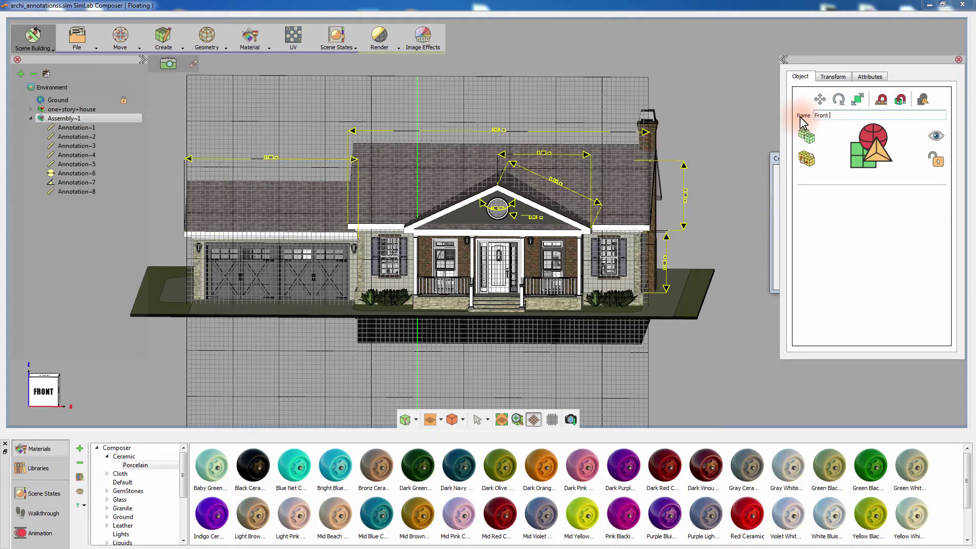
type(" Elevation")
key("Return")
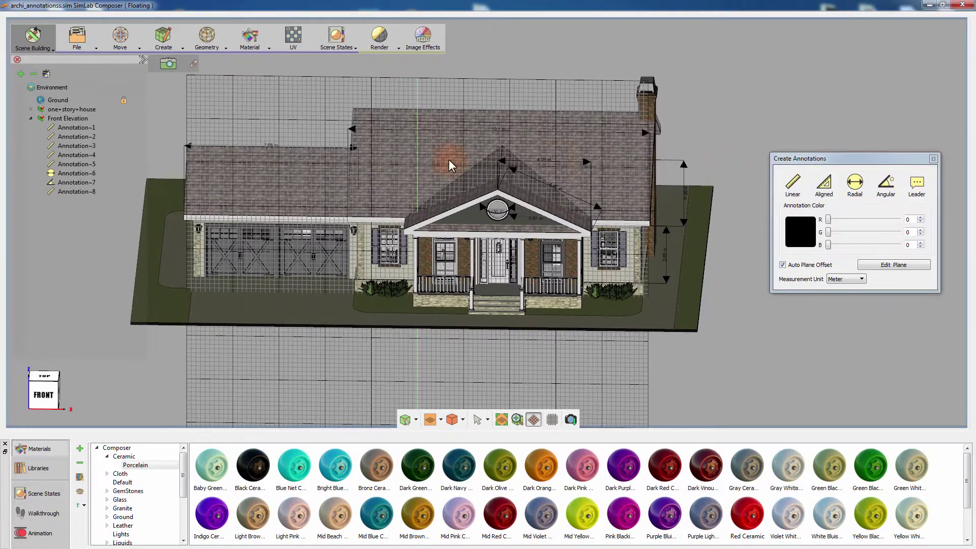
Step: Hide the Front Elevation annotation group and turn the house to show its roof from above
middle_click_drag(449, 159, 306, 144)
left_click(53, 116)
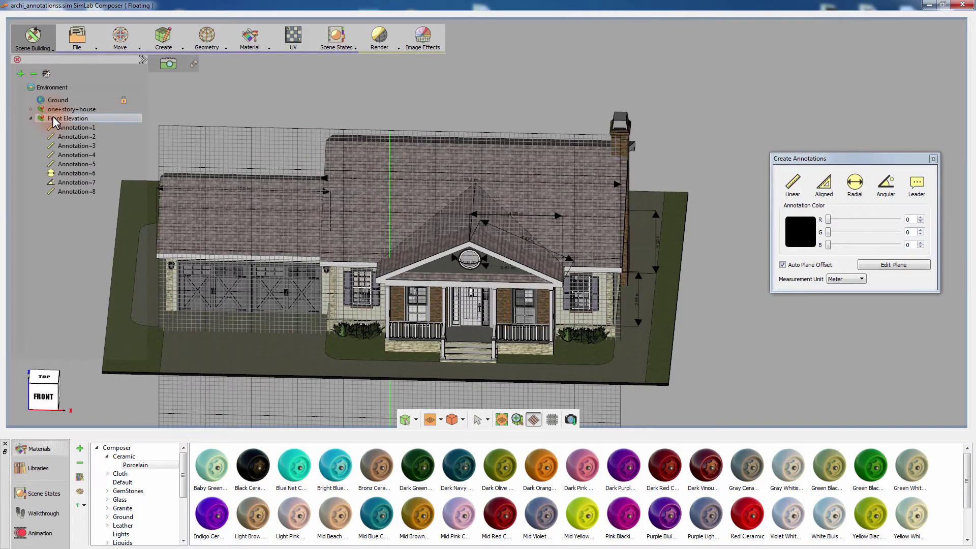
left_click_drag(377, 129, 604, 230)
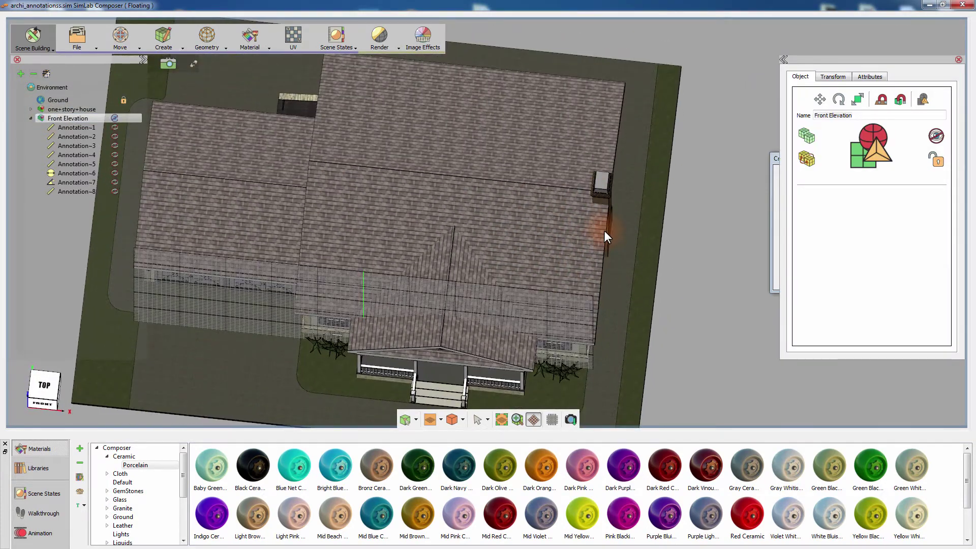
Step: Hide the house's Ceiling assembly and show the exposed floor plan straight from the top
left_click(340, 190)
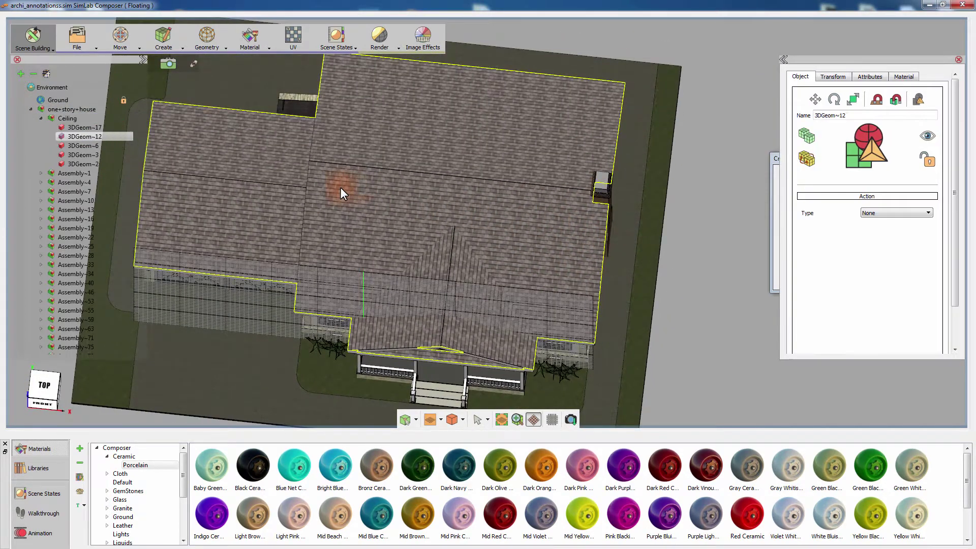
left_click(64, 116)
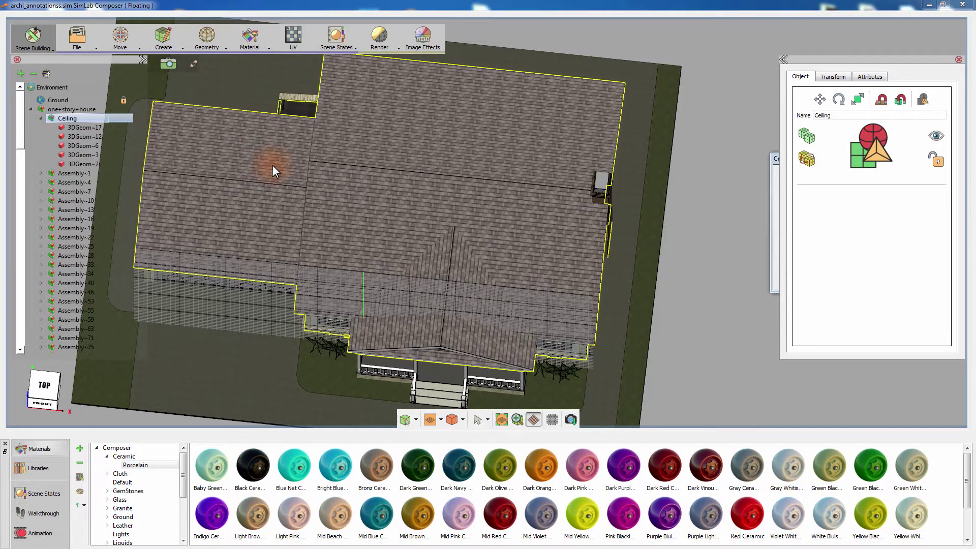
key("h")
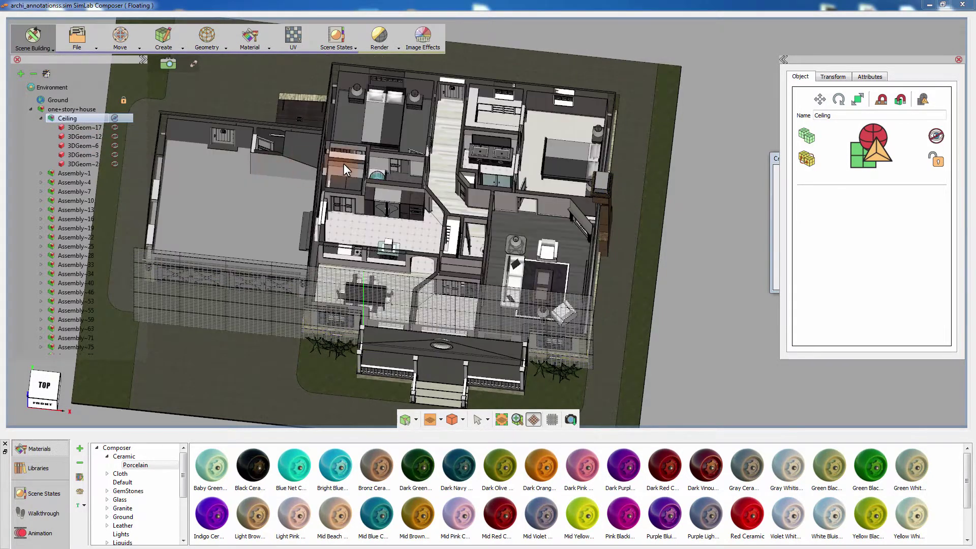
middle_click_drag(344, 163, 366, 230)
left_click_drag(365, 229, 405, 258)
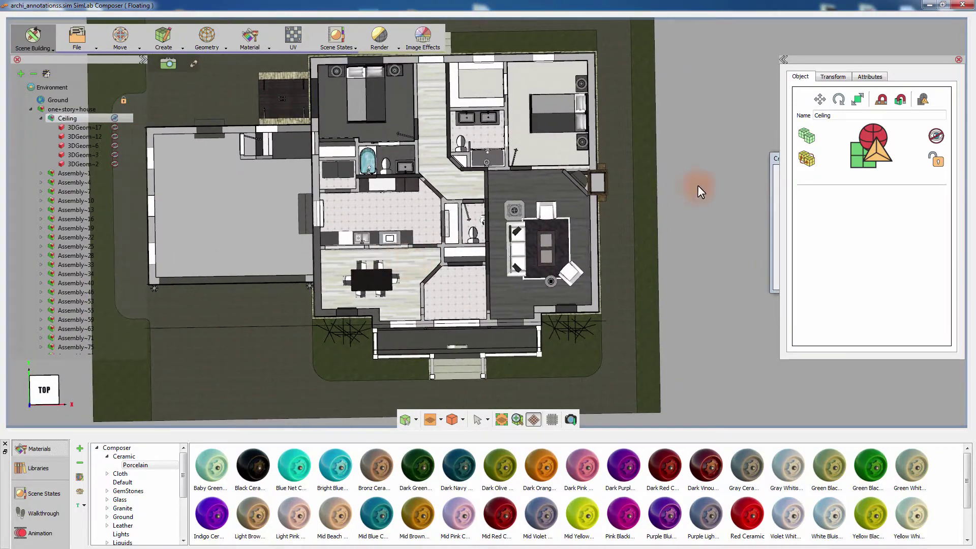
Step: Set the annotation plane by picking the ground surface beside the house, with normal 0 0 1 and offset 0.00
left_click_drag(773, 159, 663, 142)
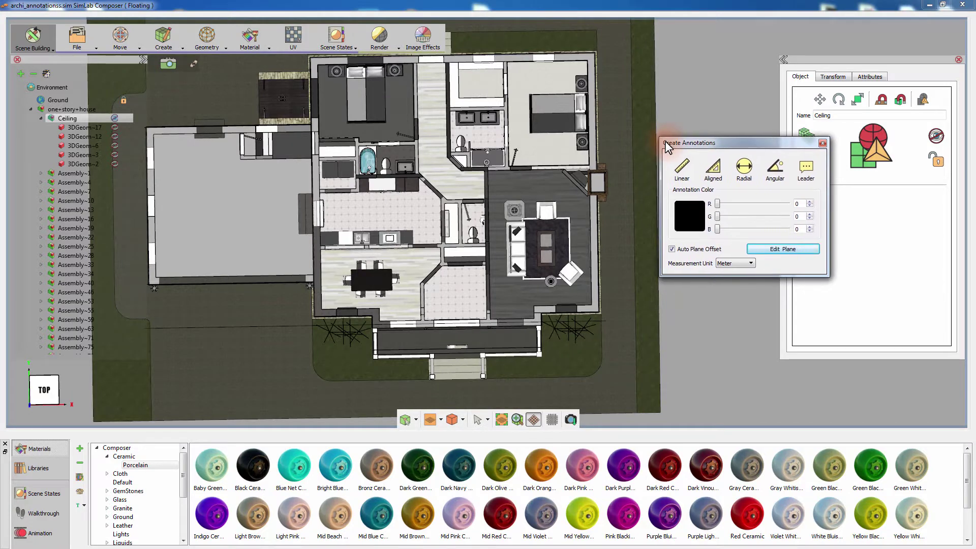
left_click_drag(607, 241, 601, 249)
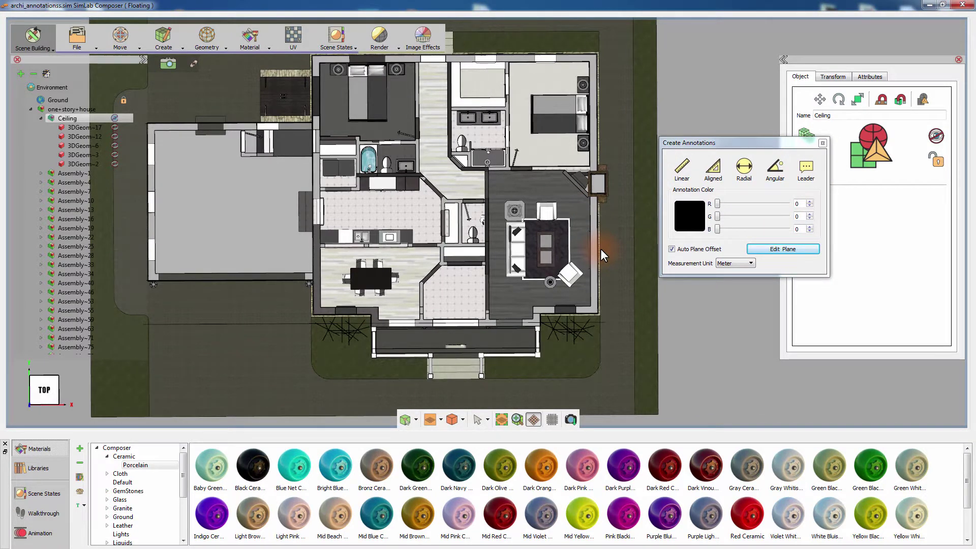
left_click(775, 250)
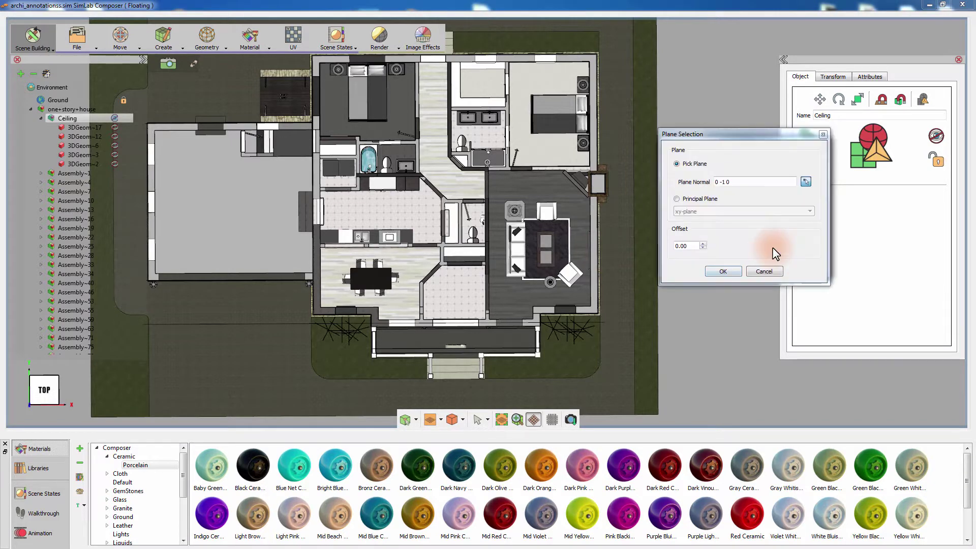
left_click(616, 231)
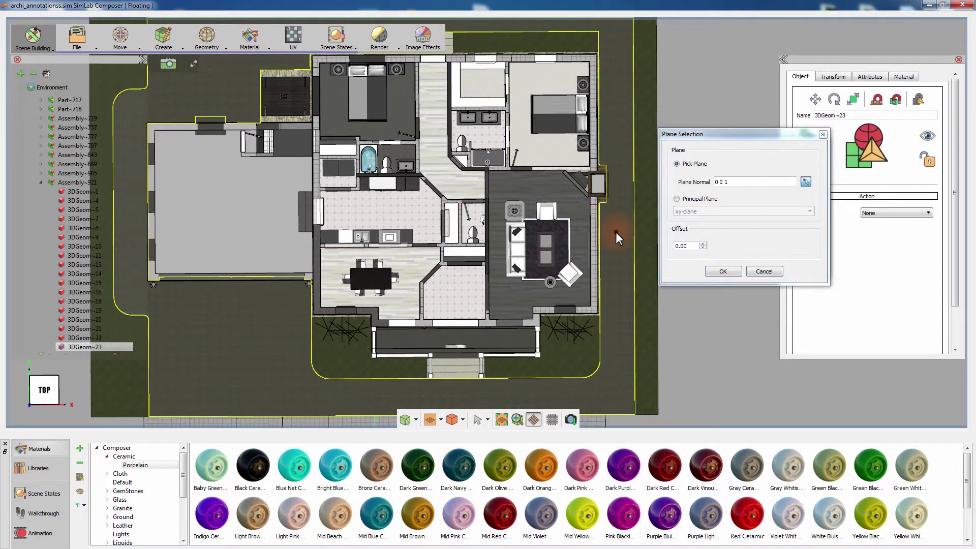
scroll(654, 350, "down", 3)
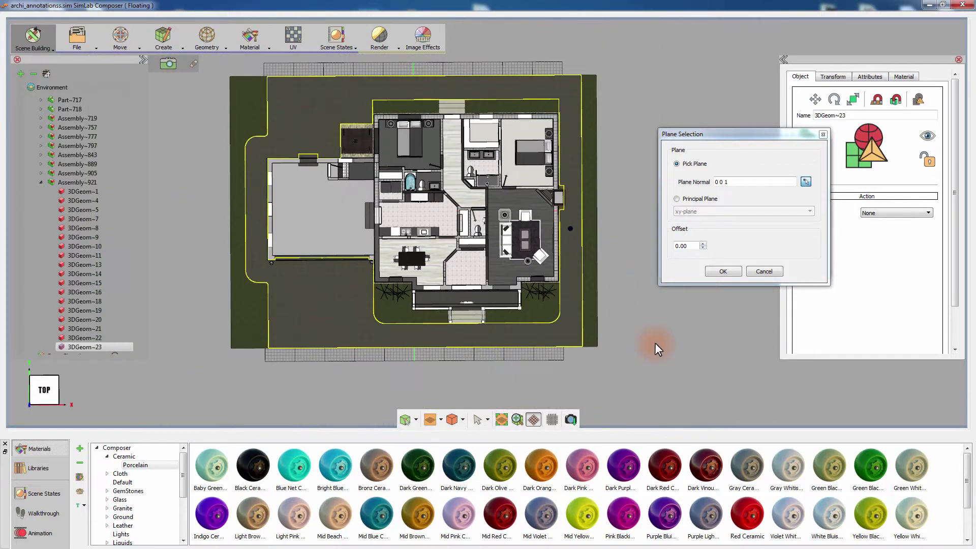
middle_click_drag(653, 343, 548, 235)
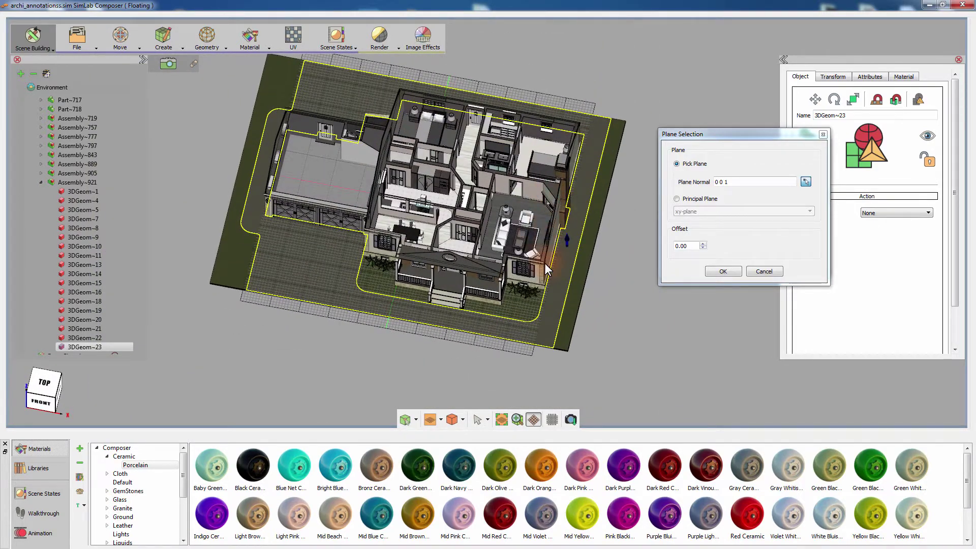
left_click(719, 272)
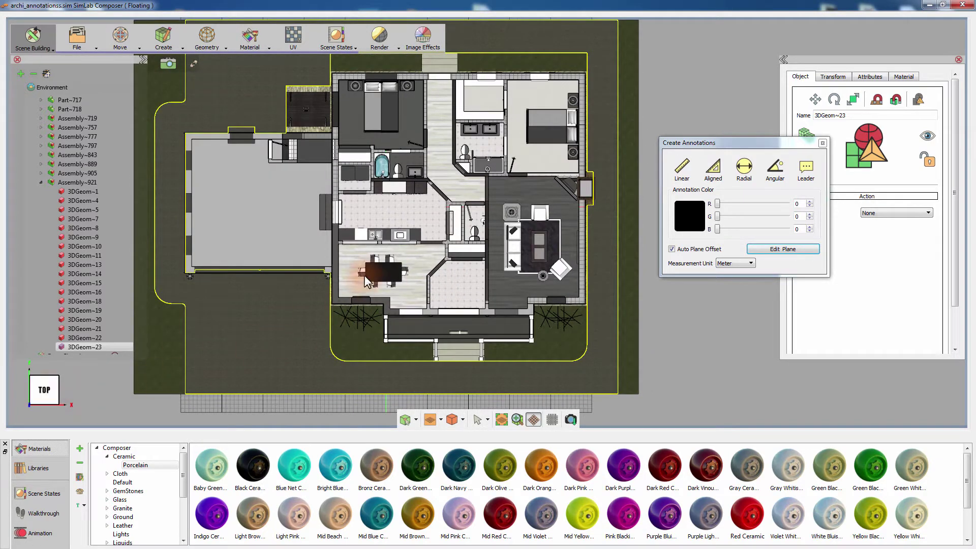
Step: Add a linear dimension across the garage's interior width, from its outer side wall to the house wall, placed inside the garage
middle_click_drag(392, 252, 423, 263)
right_click_drag(427, 240, 434, 285)
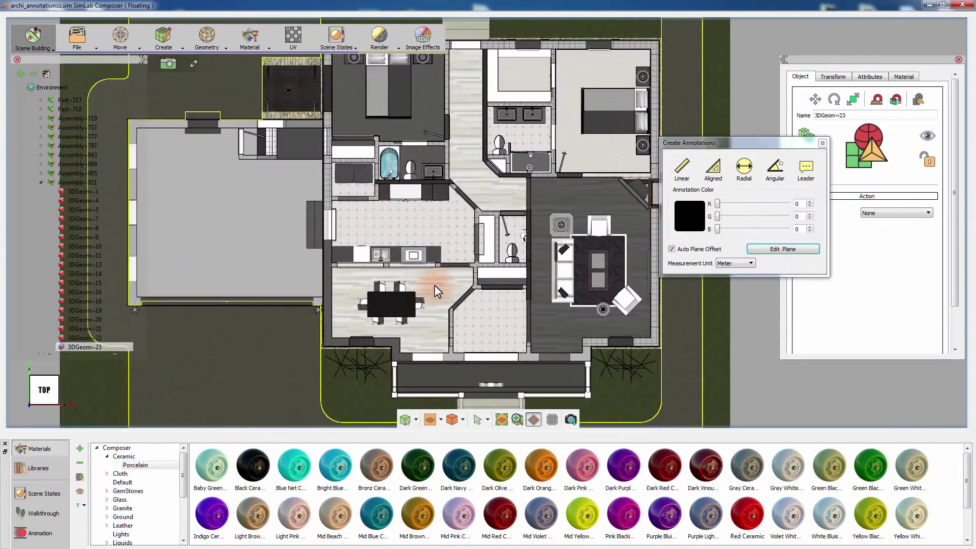
left_click(681, 167)
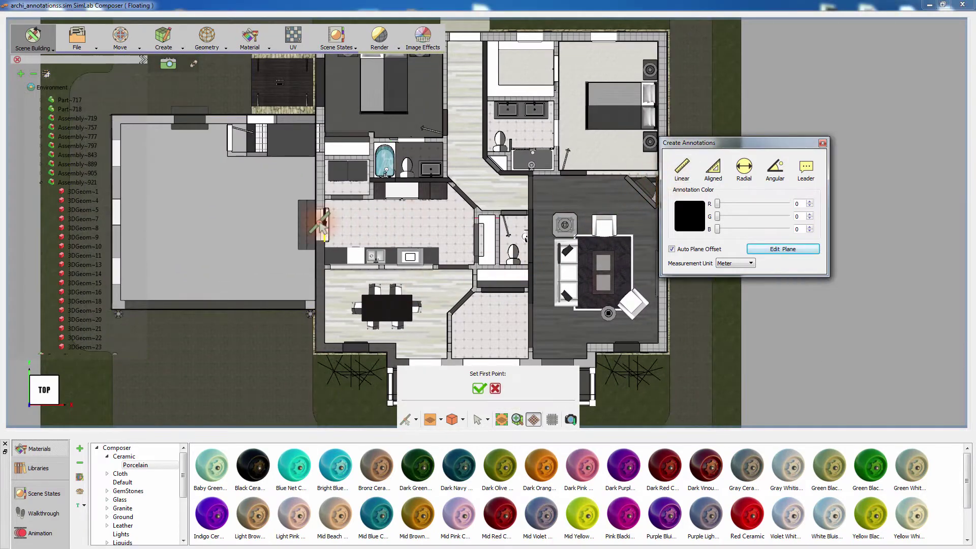
middle_click_drag(372, 216, 453, 249)
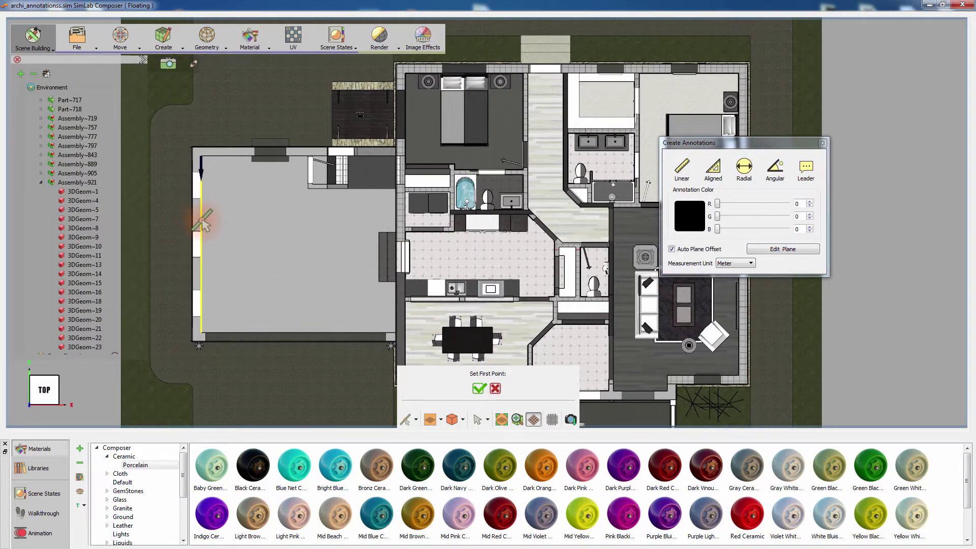
left_click(204, 223)
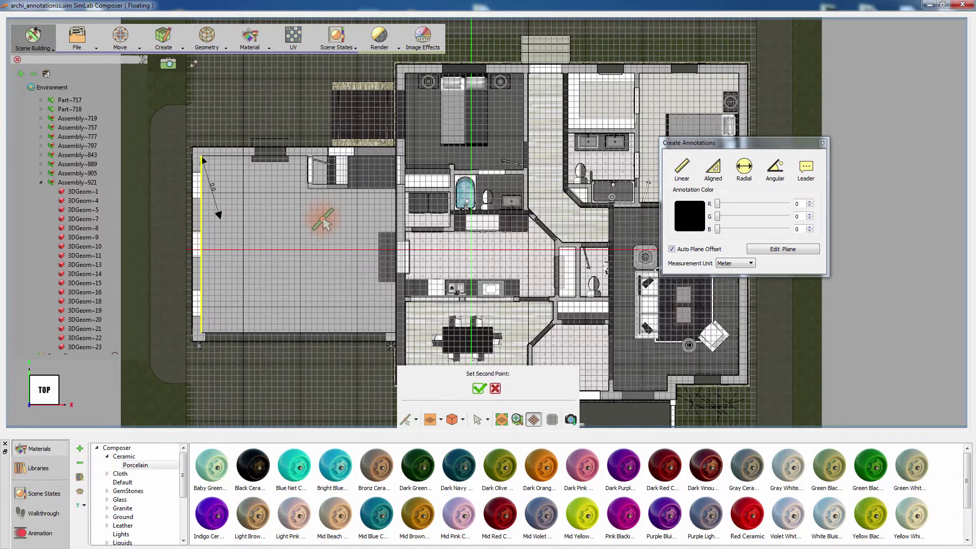
left_click(397, 216)
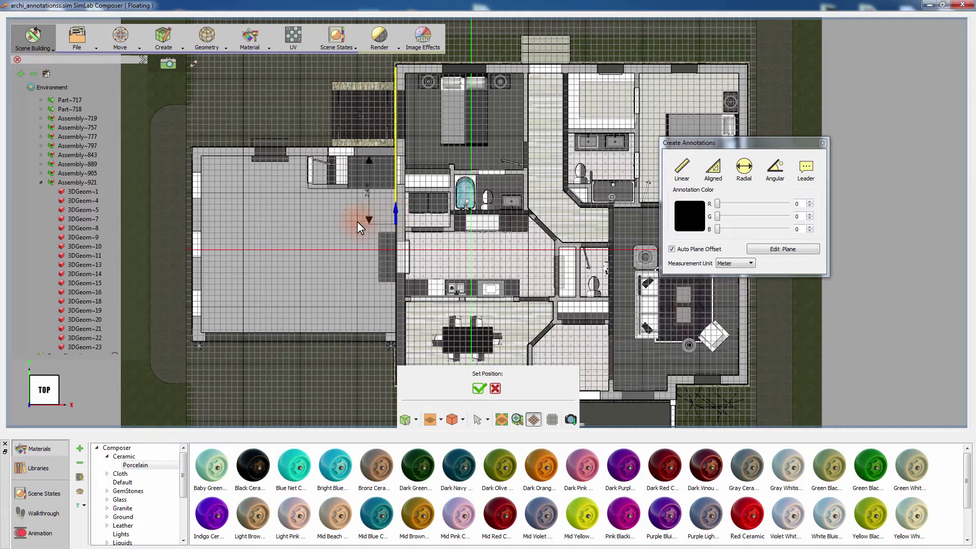
left_click(295, 215)
scroll(306, 260, "up", 3)
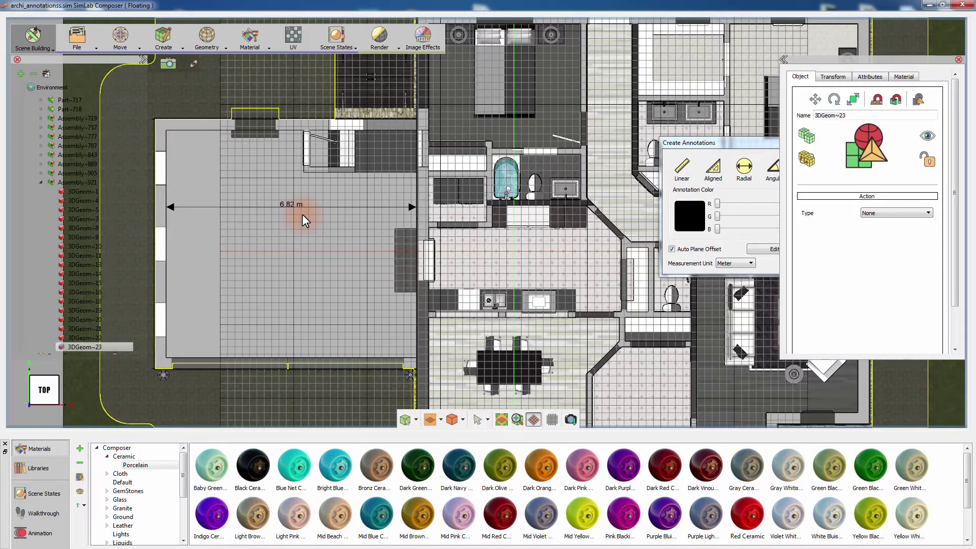
Step: Dimension the garage's interior depth between its back and front walls, placed inside near the outer side wall
left_click(713, 167)
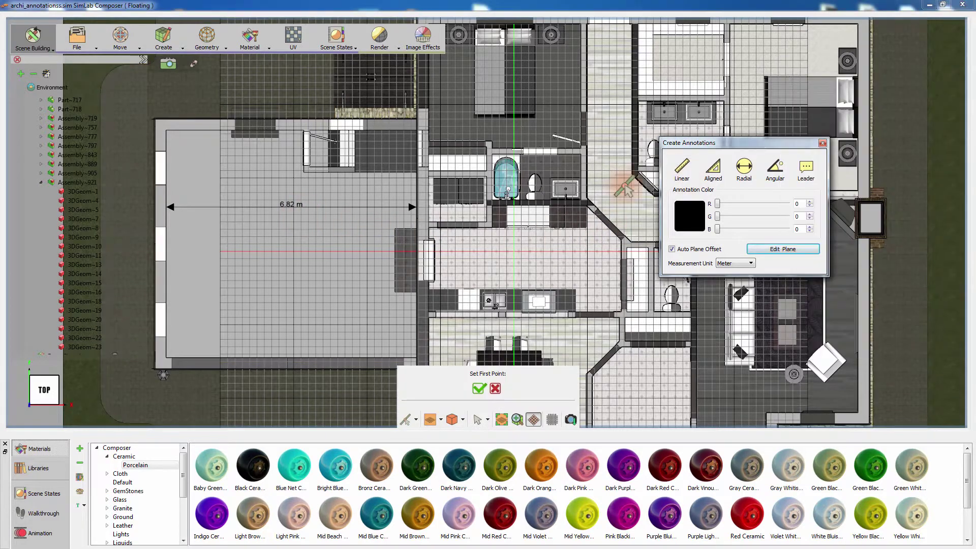
left_click(166, 131)
left_click(176, 355)
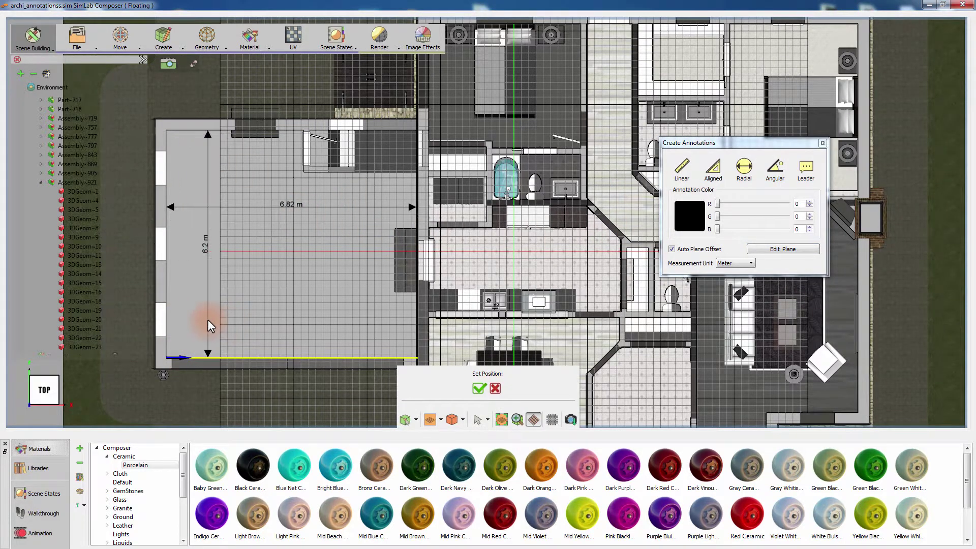
left_click(212, 321)
Step: Add a linear dimension for the entry hall's depth, from the closet wall to the front wall, placed near the living room wall
mouse_move(553, 246)
middle_mouse_down()
mouse_move(384, 195)
mouse_move(401, 195)
middle_mouse_up()
left_click(679, 174)
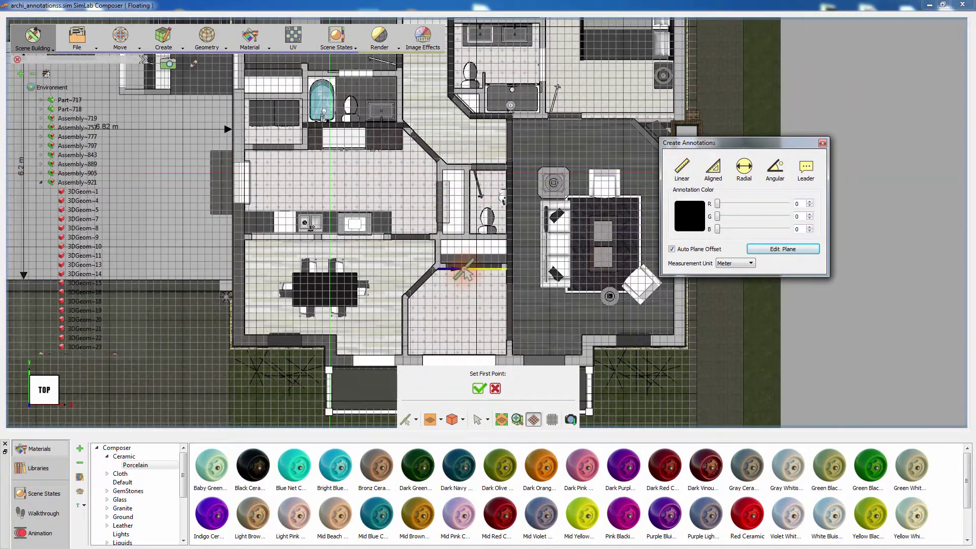
left_click(463, 271)
middle_click_drag(469, 296, 469, 247)
left_click(456, 306)
left_click(483, 288)
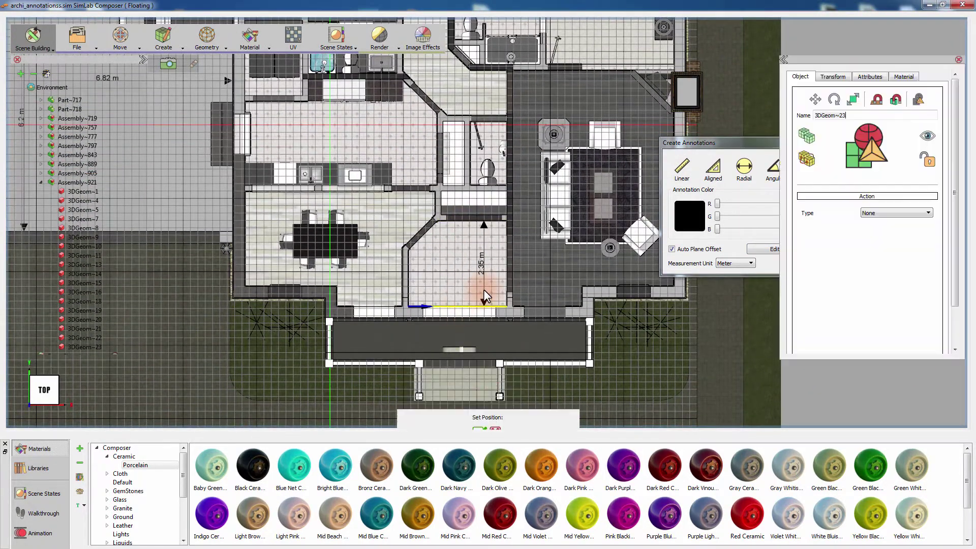
Step: Add an aligned dimension along the diagonal wall between the entry hall and dining area, placed inside the entry hall
scroll(475, 305, "up", 2)
left_click(682, 167)
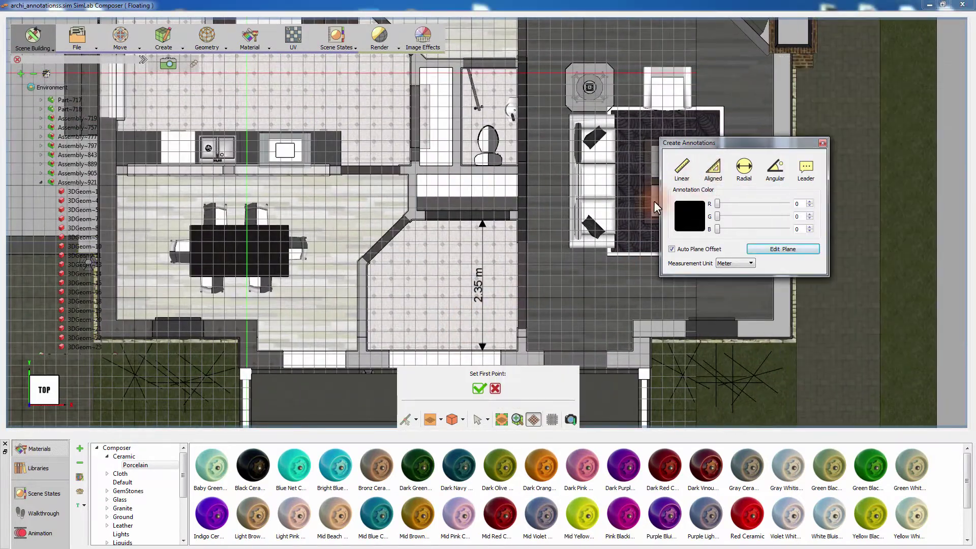
left_click(416, 219)
left_click(367, 262)
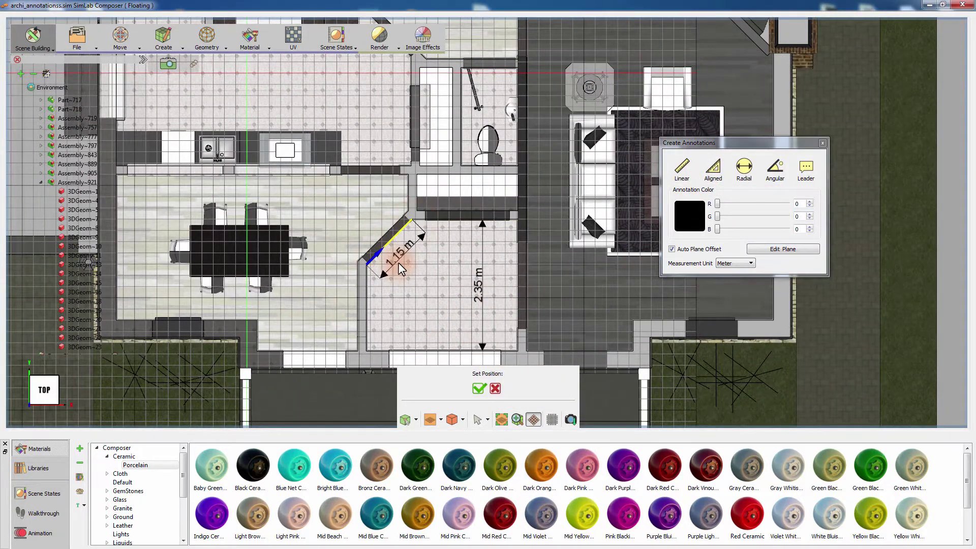
left_click(425, 285)
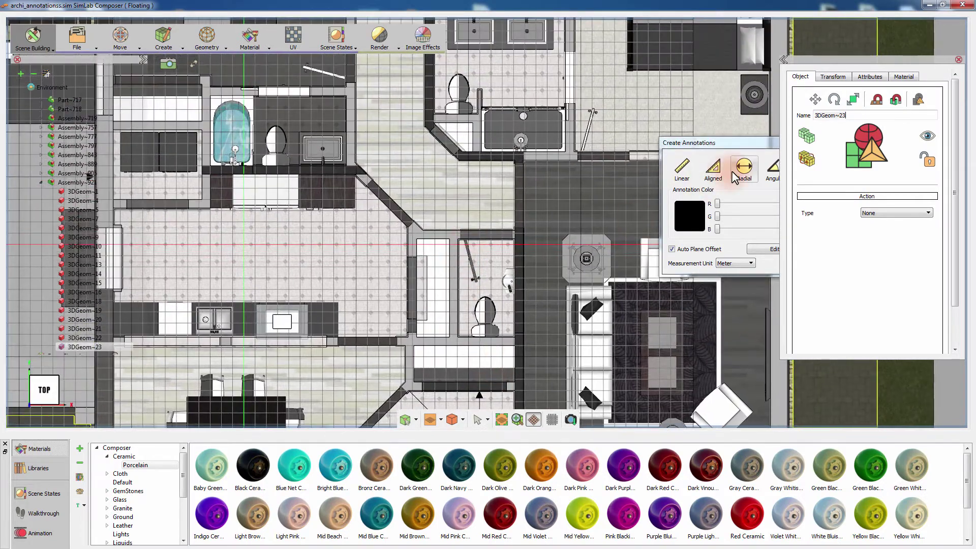
Step: Add an angular dimension between the kitchen's diagonal wall and the adjoining small bathroom wall, with its arc in the hallway
left_click(774, 166)
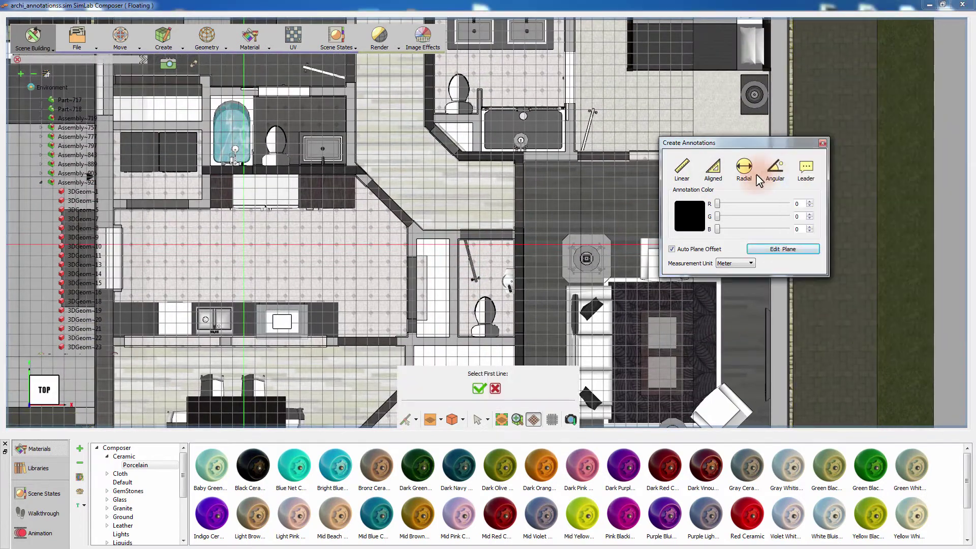
left_click(419, 223)
left_click(445, 230)
left_click(451, 208)
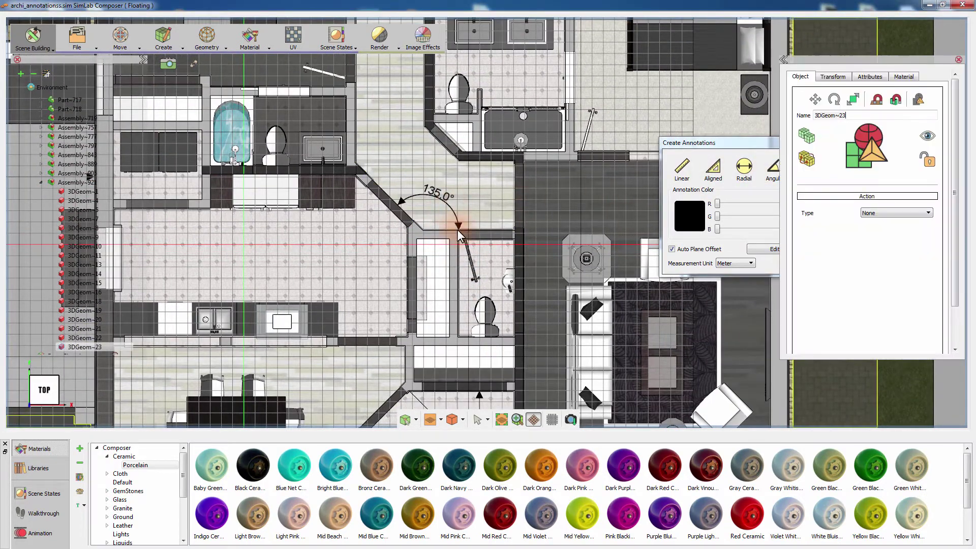
Step: Add a linear dimension across the width of the bedroom behind the garage, between its side walls, placed over the bed
middle_click_drag(457, 104, 461, 233)
scroll(460, 232, "down", 1)
middle_click_drag(438, 184, 491, 236)
middle_click_drag(414, 214, 432, 208)
left_click(681, 166)
left_click(262, 162)
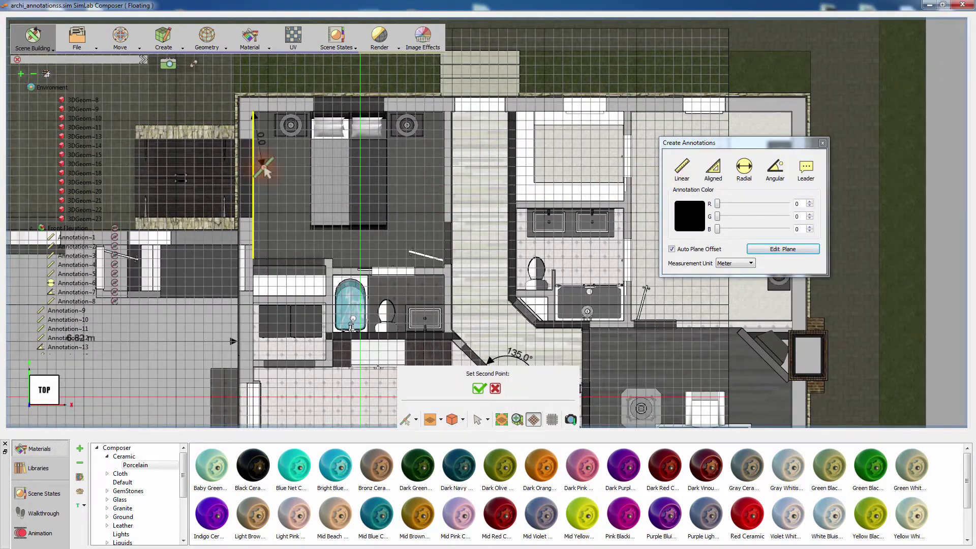
left_click(444, 165)
left_click(432, 185)
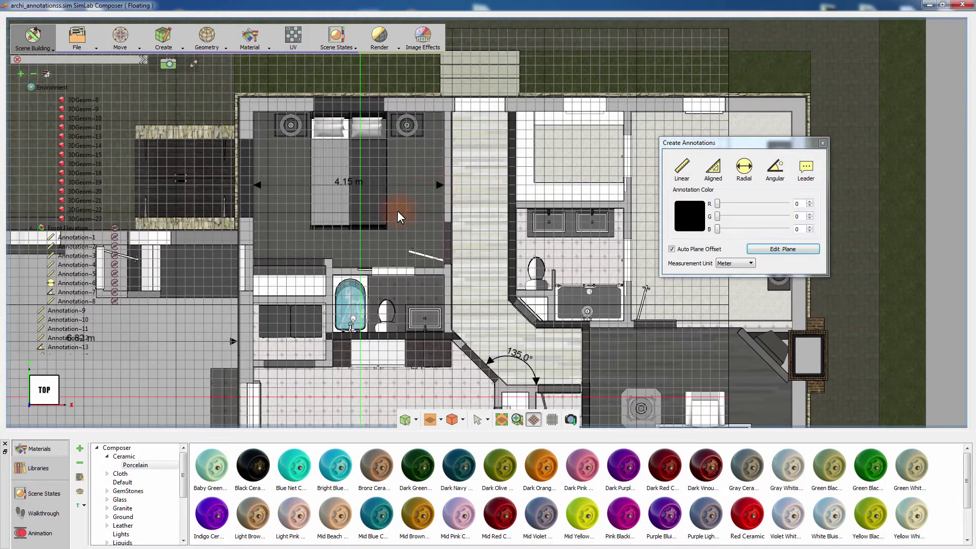
scroll(398, 210, "down", 1)
scroll(422, 220, "up", 1)
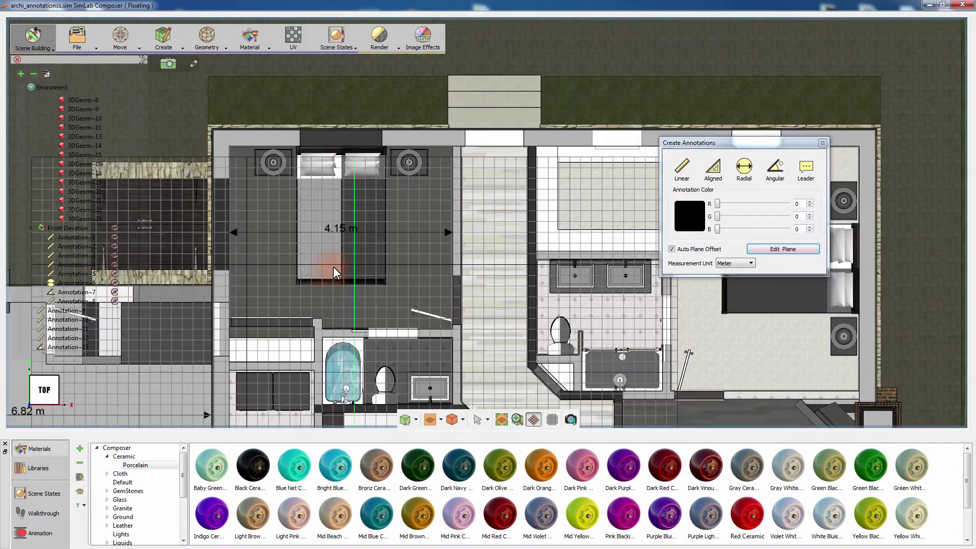
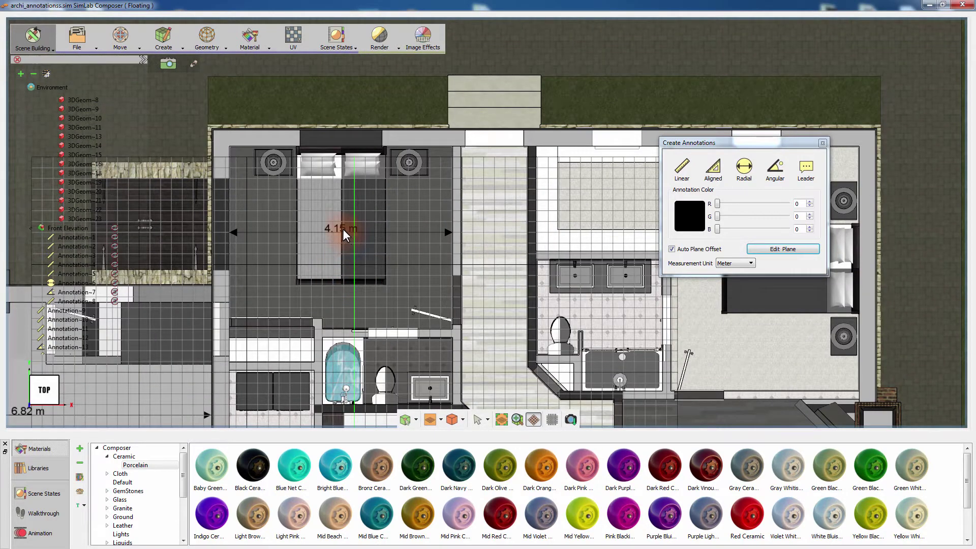
Step: Add the extra text "Bedroom width" to the width dimension of the bedroom behind the garage
left_click(343, 228)
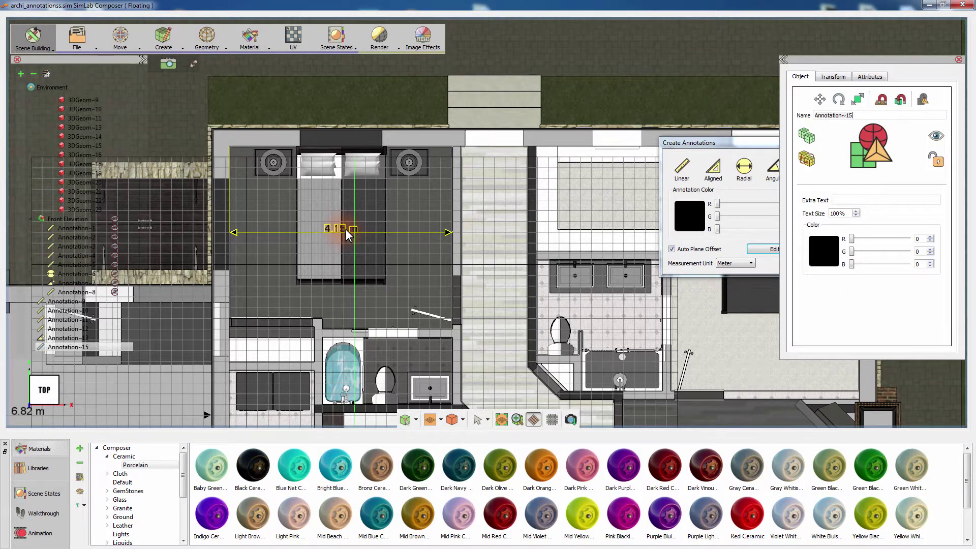
left_click(863, 200)
type("Bedroom")
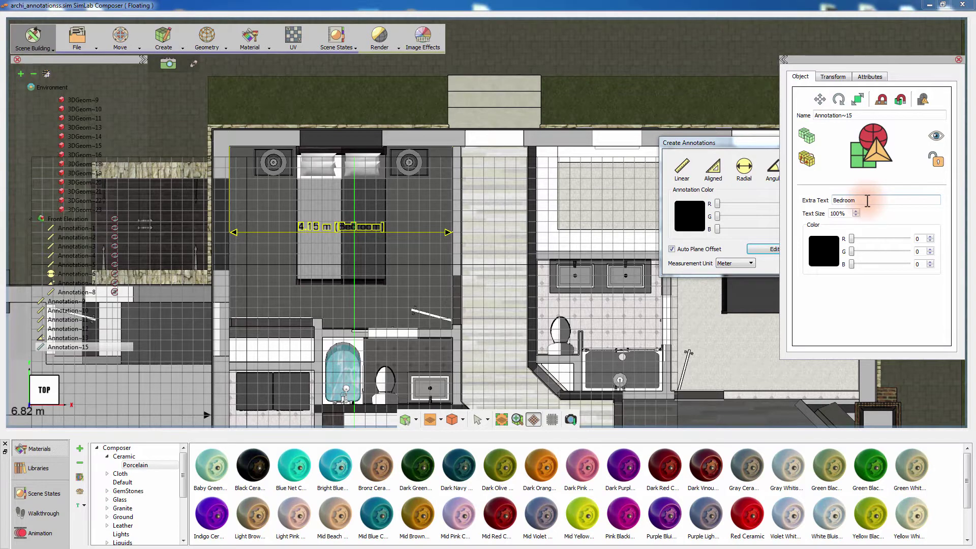
type(" width")
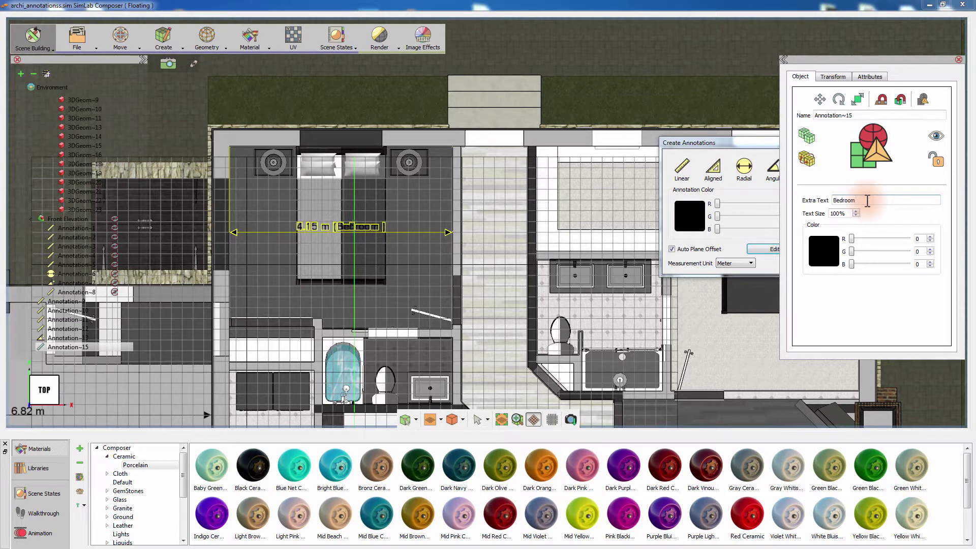
Step: Set the bedroom width dimension's text size to 112% and its color to white (#ffffff)
left_click(857, 211)
left_click(857, 210)
left_click(857, 210)
left_click(857, 210)
left_click(857, 211)
left_click(857, 211)
left_click(857, 211)
left_click(857, 211)
left_click(857, 211)
left_click(857, 211)
left_click(858, 211)
left_click(858, 211)
left_click(824, 251)
left_click(961, 124)
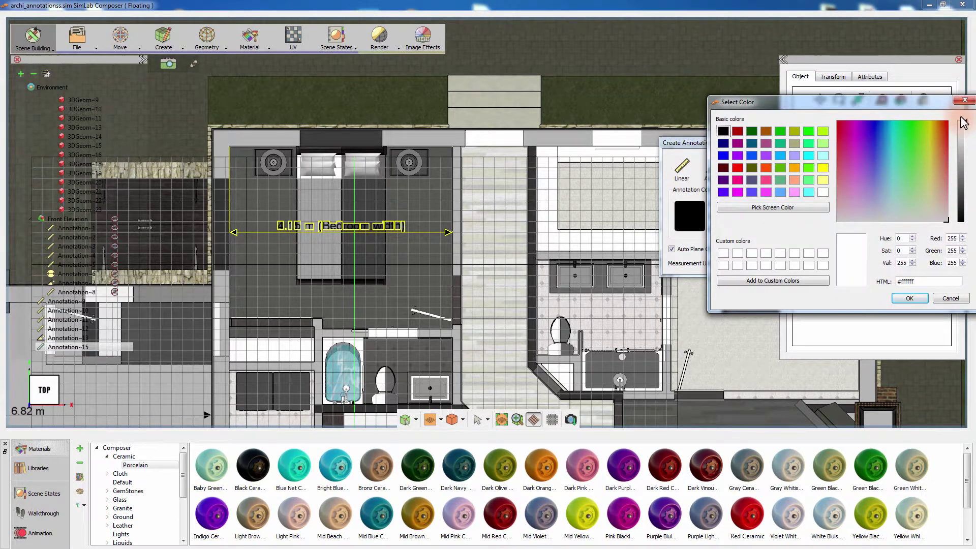
left_click(904, 298)
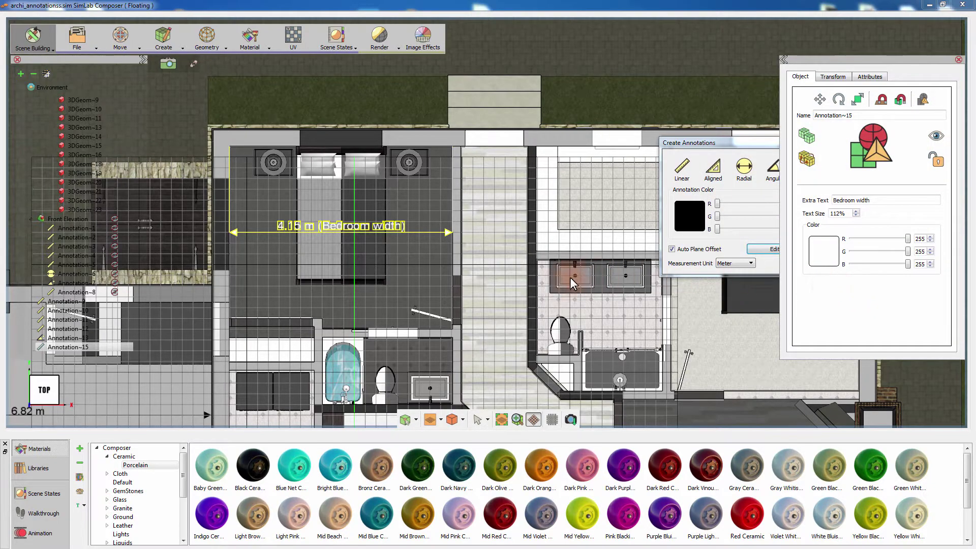
scroll(564, 287, "down", 3)
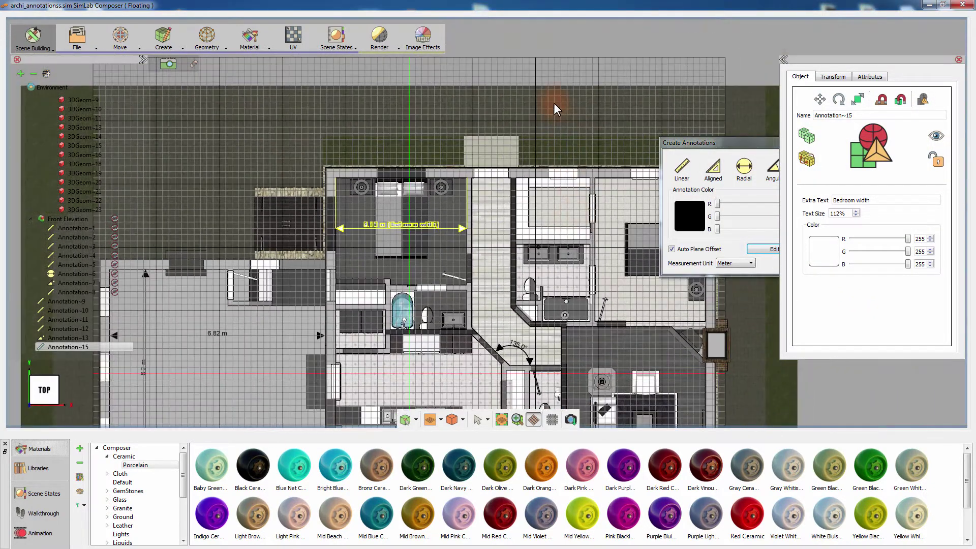
left_click(527, 37)
Step: Set the text size of the garage's horizontal width dimension to 126%
scroll(471, 163, "up", 3)
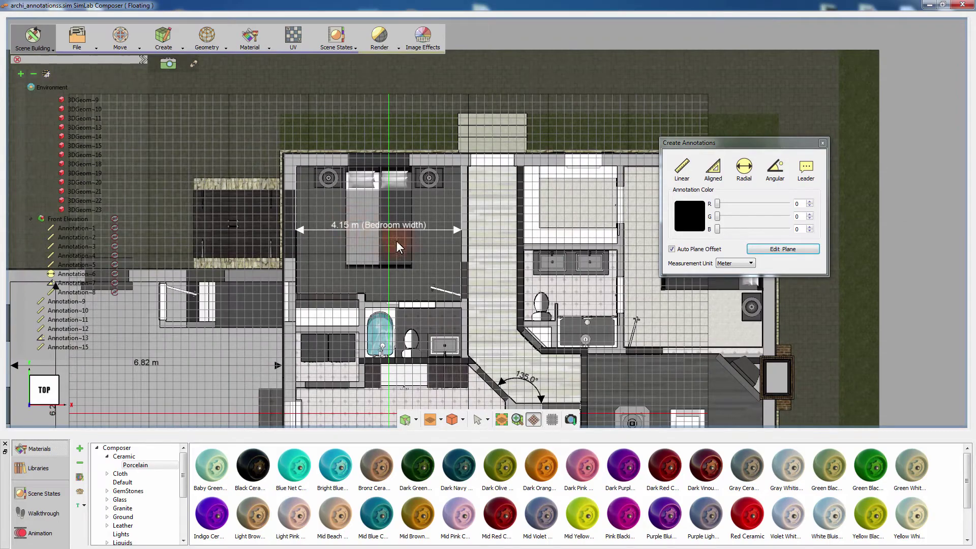
middle_click_drag(462, 328, 484, 270)
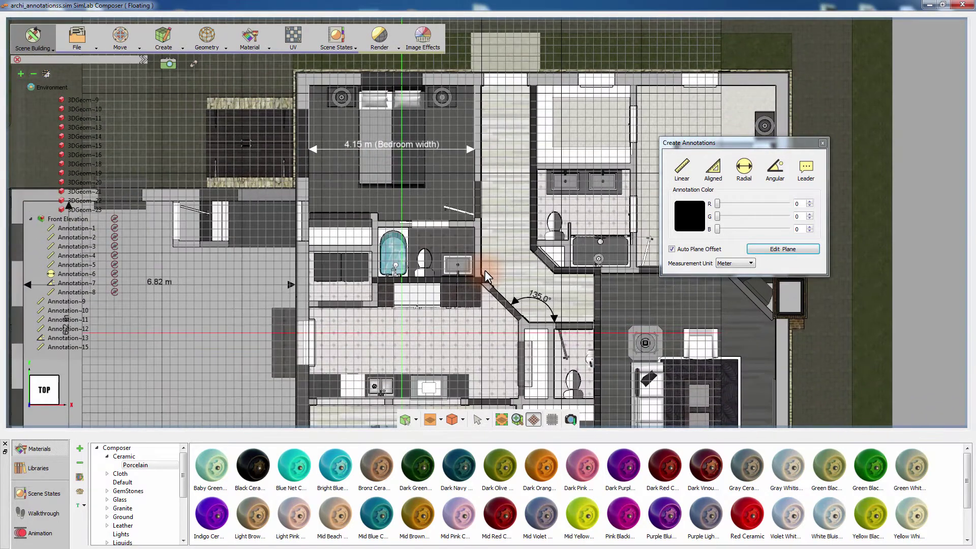
middle_click_drag(344, 314, 449, 301)
left_click(221, 228)
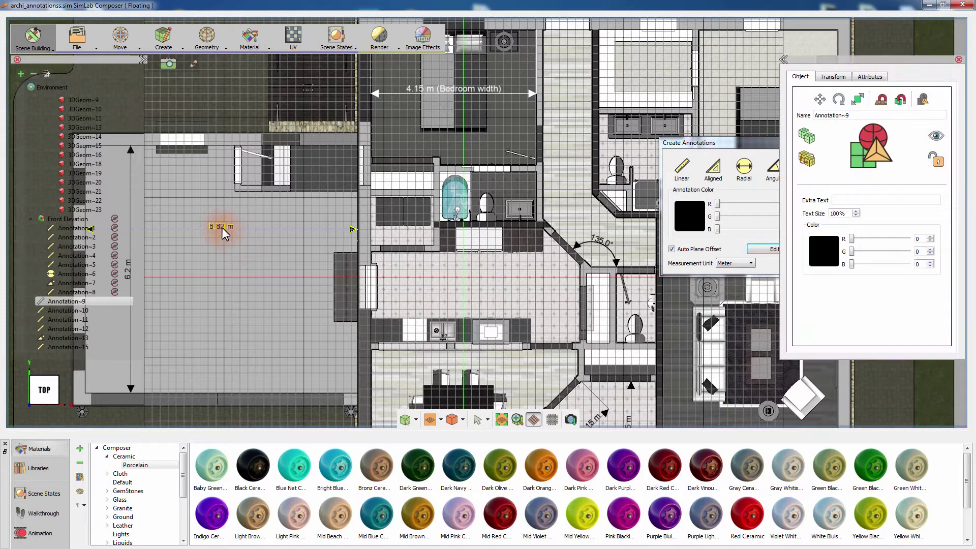
left_click(856, 211)
left_click(856, 211)
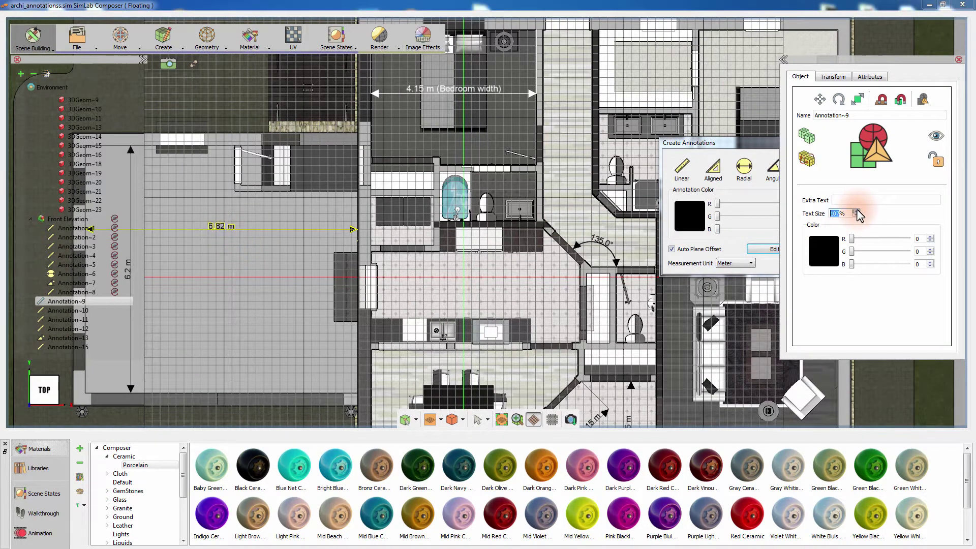
left_click(856, 211)
scroll(426, 208, "down", 3)
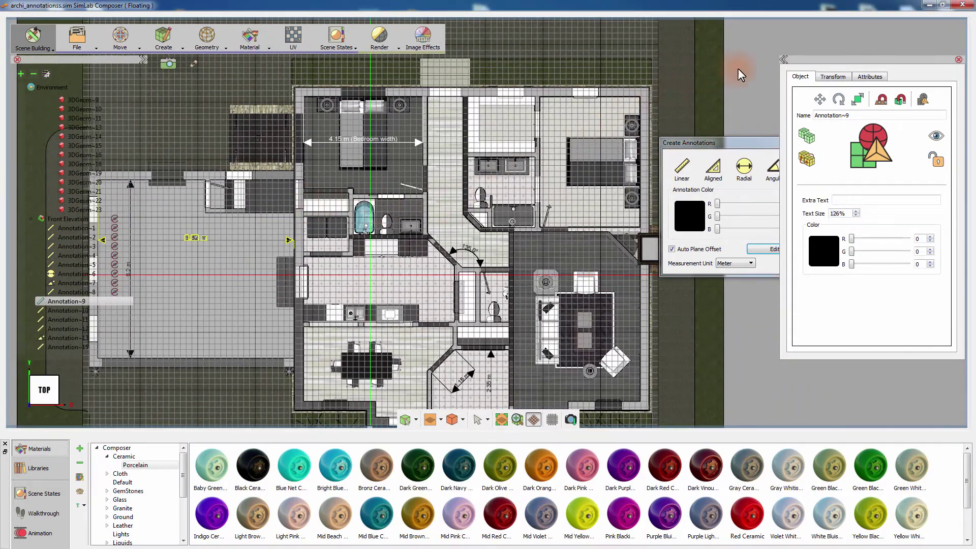
left_click(737, 68)
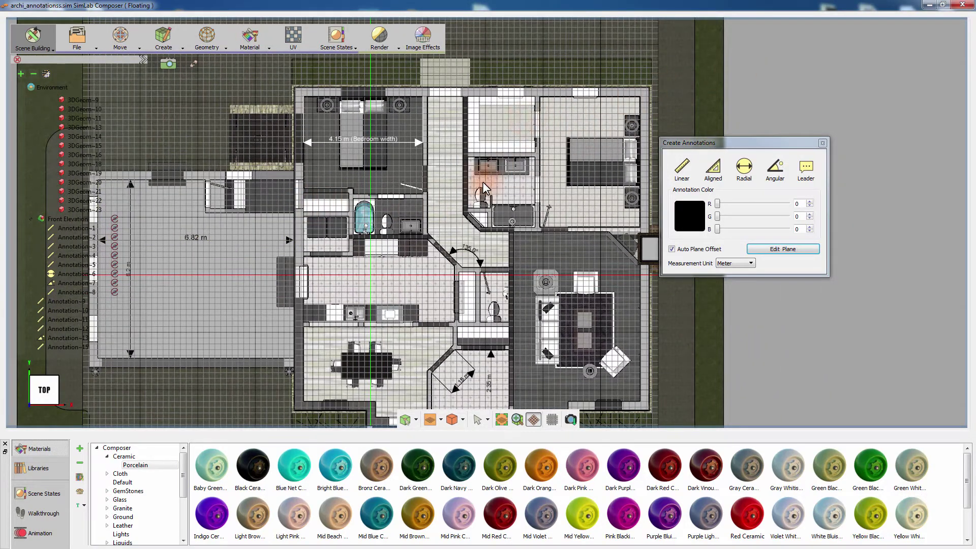
Step: Add a leader annotation pointing to the bed's foot corner in the bedroom above the living room, with its text outside the exterior wall
scroll(478, 182, "up", 3)
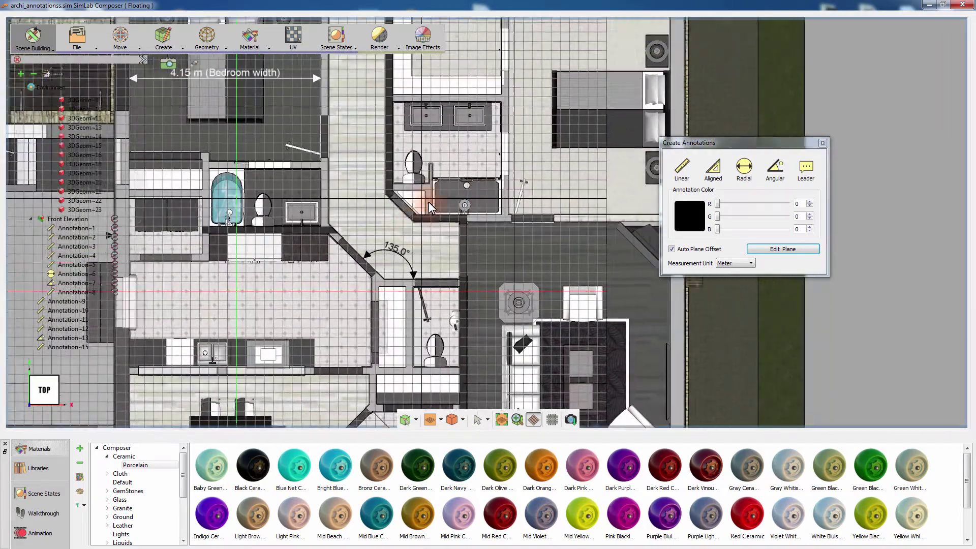
middle_click_drag(425, 157, 356, 230)
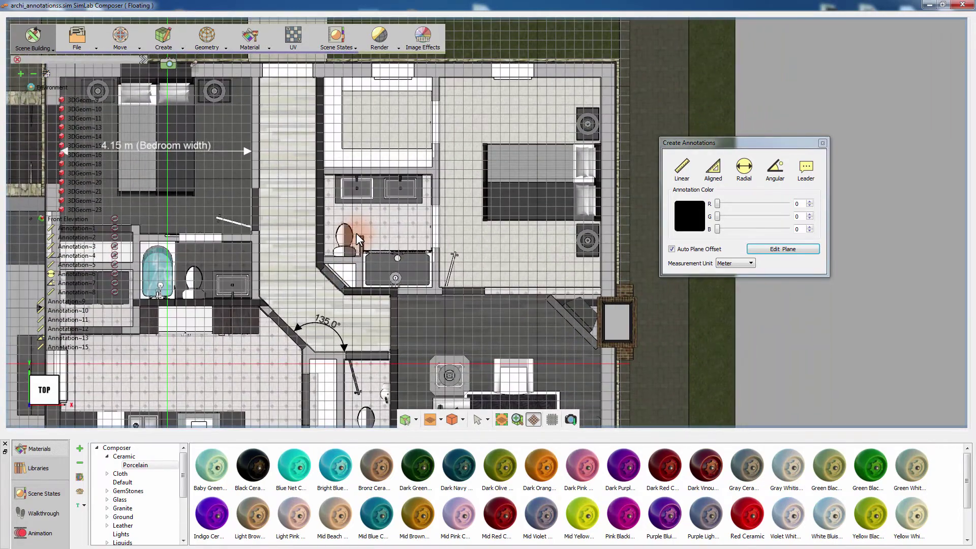
left_click(812, 172)
middle_click_drag(544, 179, 311, 189)
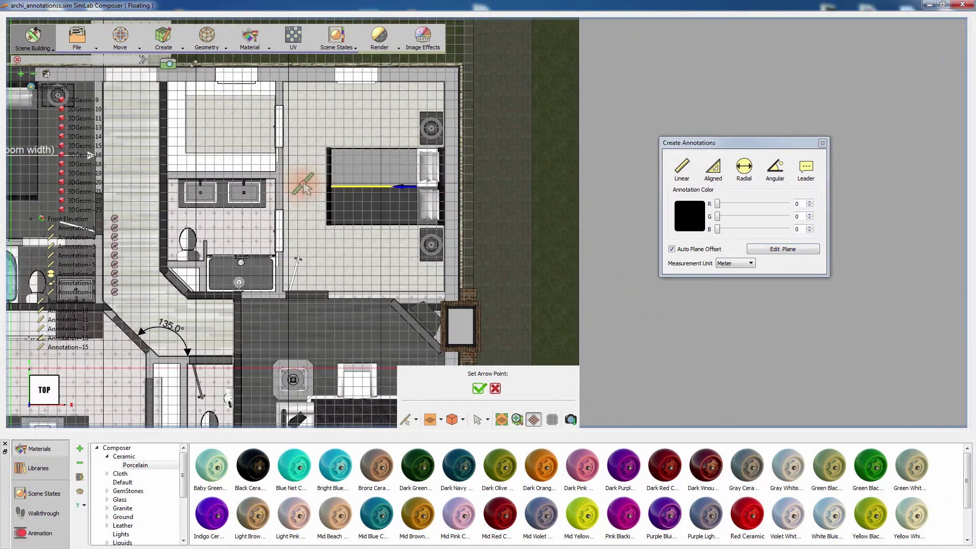
left_click(330, 224)
left_click(503, 138)
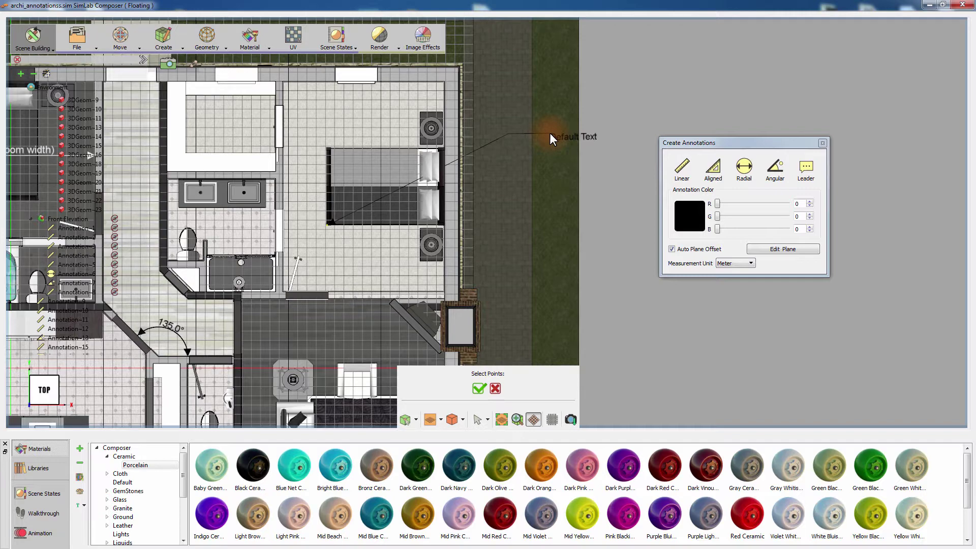
left_click(550, 133)
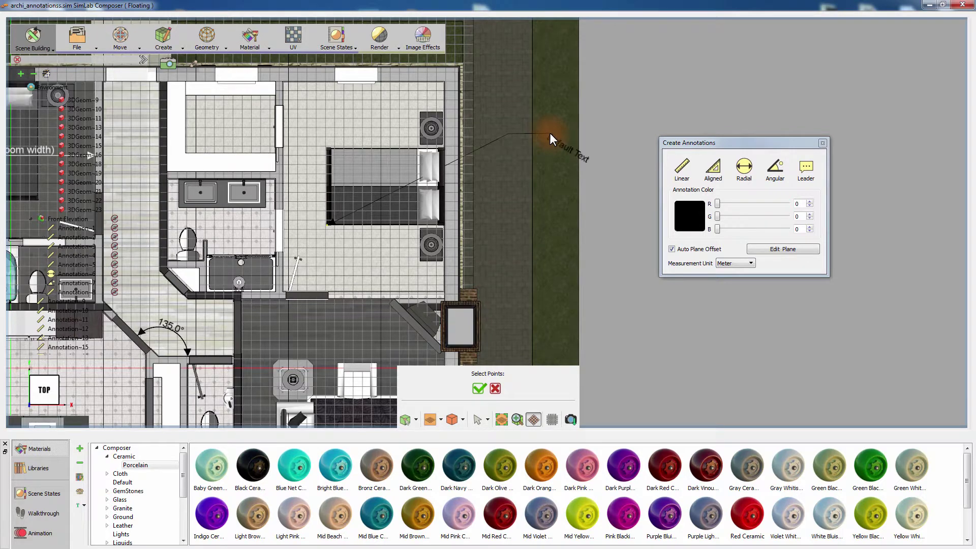
left_click(480, 388)
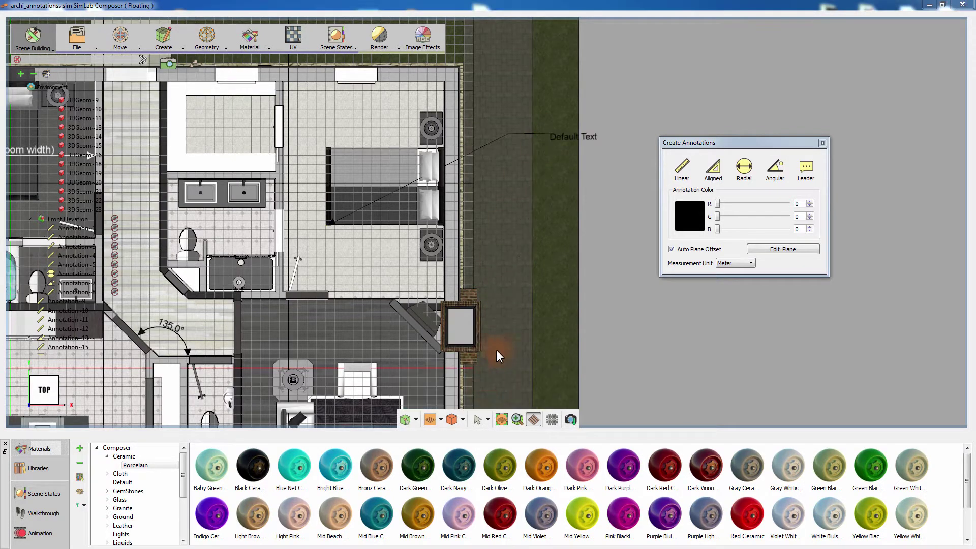
Step: Replace the new leader annotation's text with "Bedroom"
left_click(585, 138)
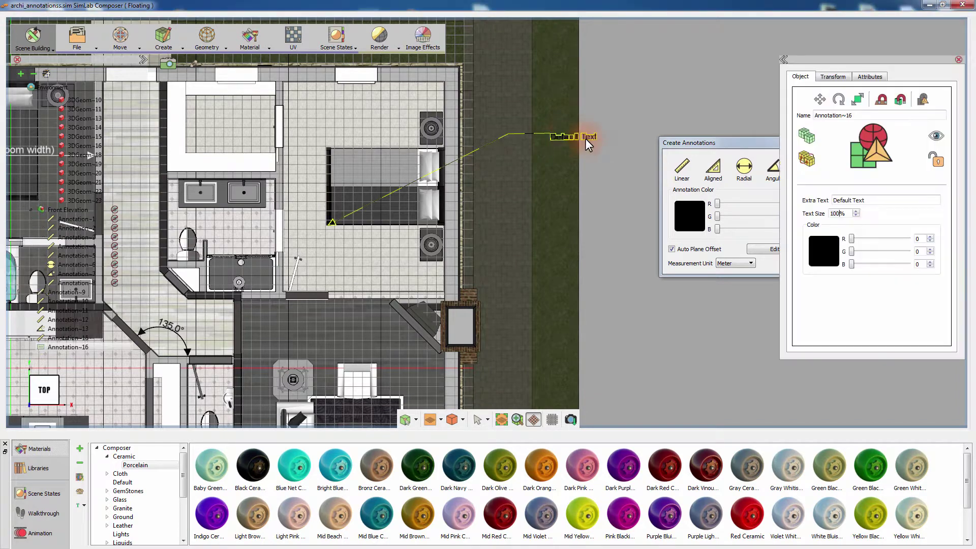
triple_click(856, 201)
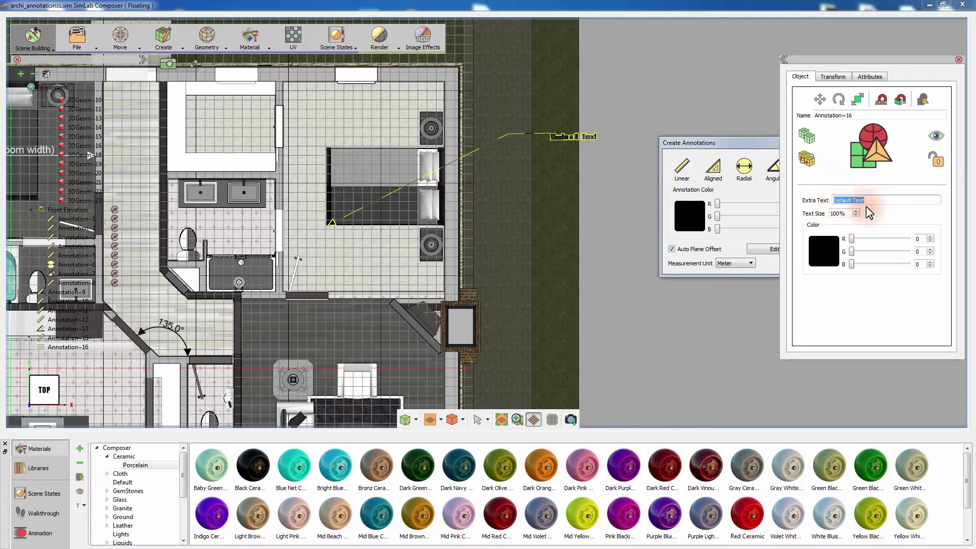
type("Bedroom")
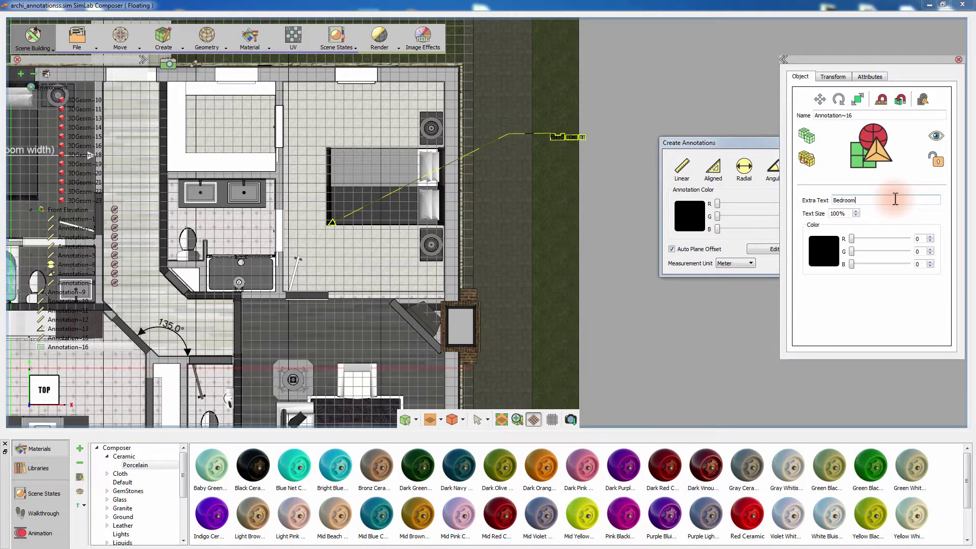
Step: Set the Bedroom leader's text size to 150% and its color to white (#ffffff)
left_click_drag(845, 213, 823, 216)
type("150")
left_click(823, 251)
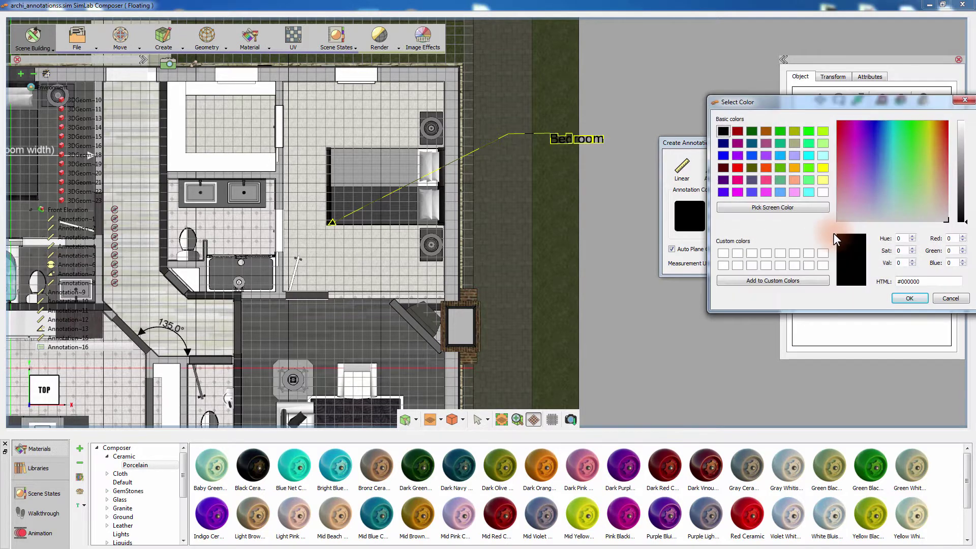
left_click_drag(957, 151, 958, 122)
left_click(910, 299)
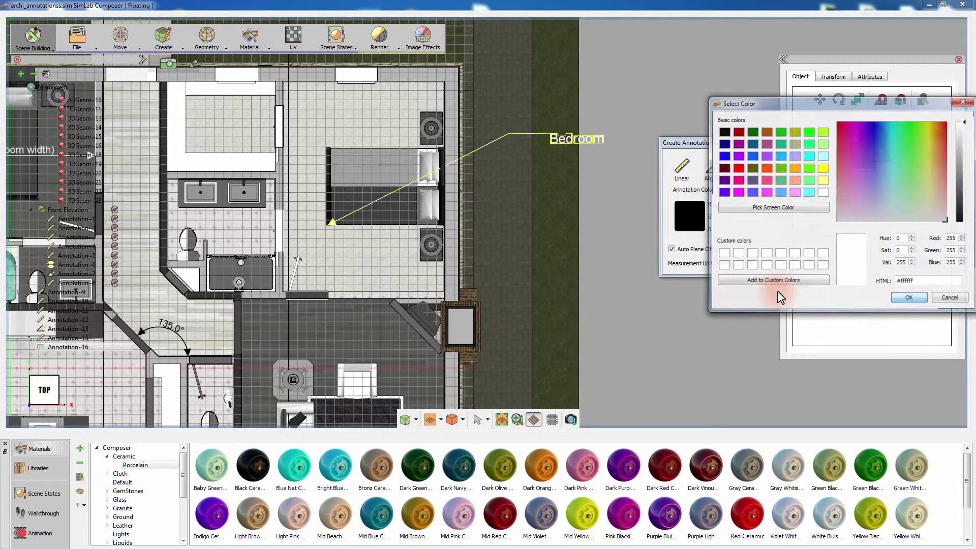
left_click(613, 285)
Step: Set the color for new annotations to red (#ff0000)
scroll(595, 223, "down", 5)
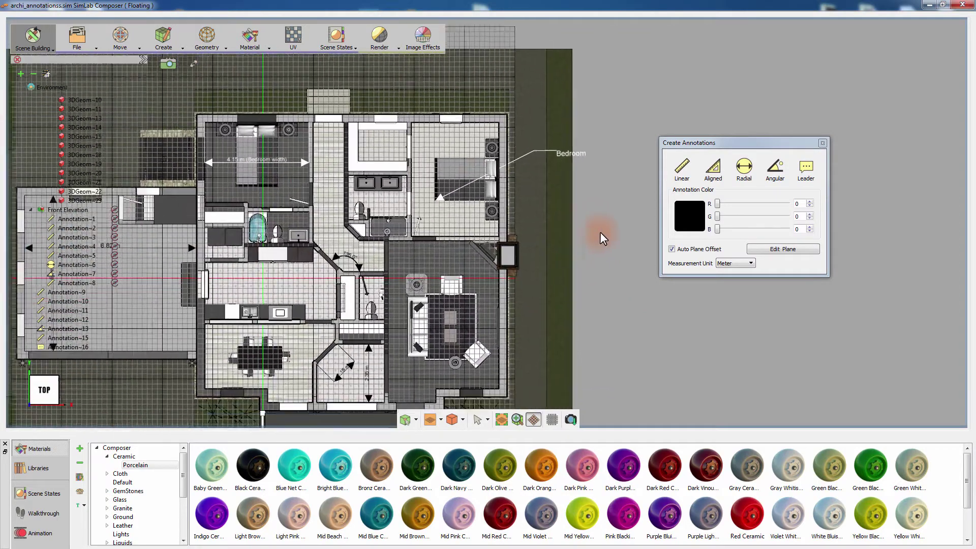
middle_click_drag(420, 252, 459, 173)
scroll(459, 178, "up", 5)
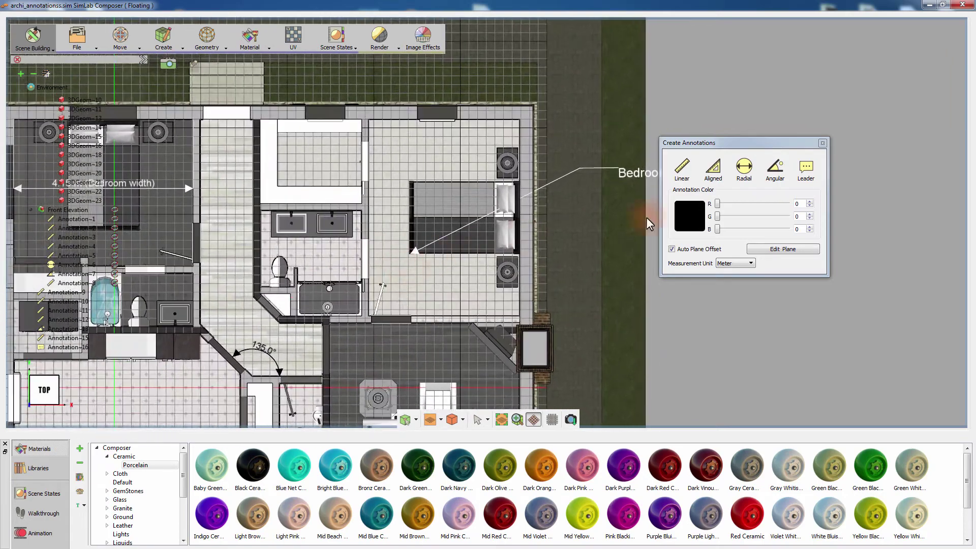
left_click(690, 216)
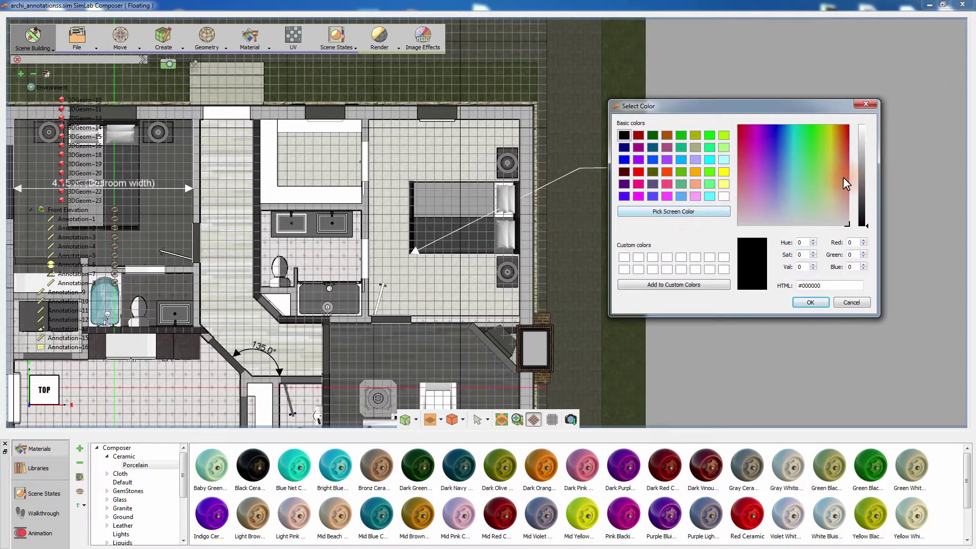
left_click(845, 133)
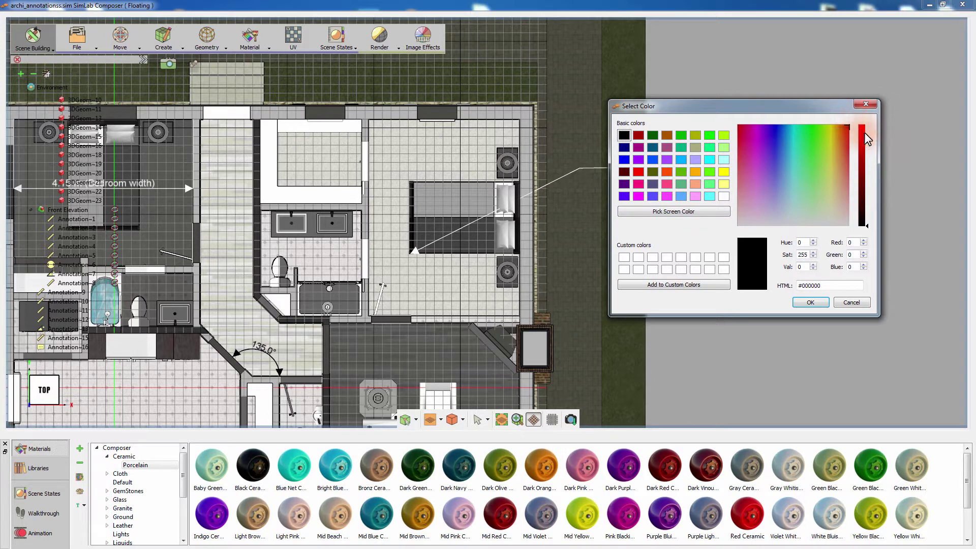
left_click_drag(864, 133, 862, 118)
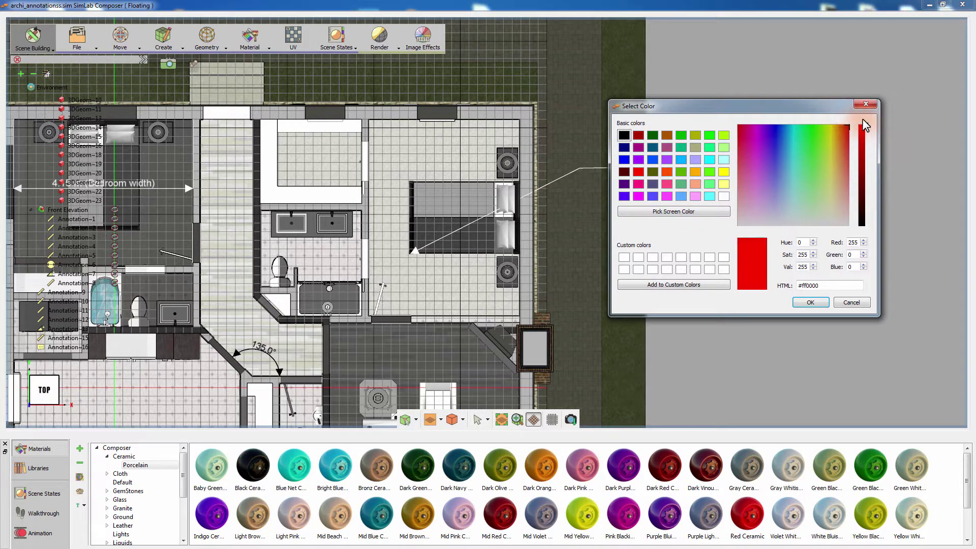
left_click(810, 303)
Step: Add a red linear dimension across the width of the bedroom with the leader, between its side walls, placed just above the bed
middle_click_drag(449, 212, 453, 232)
left_click(680, 173)
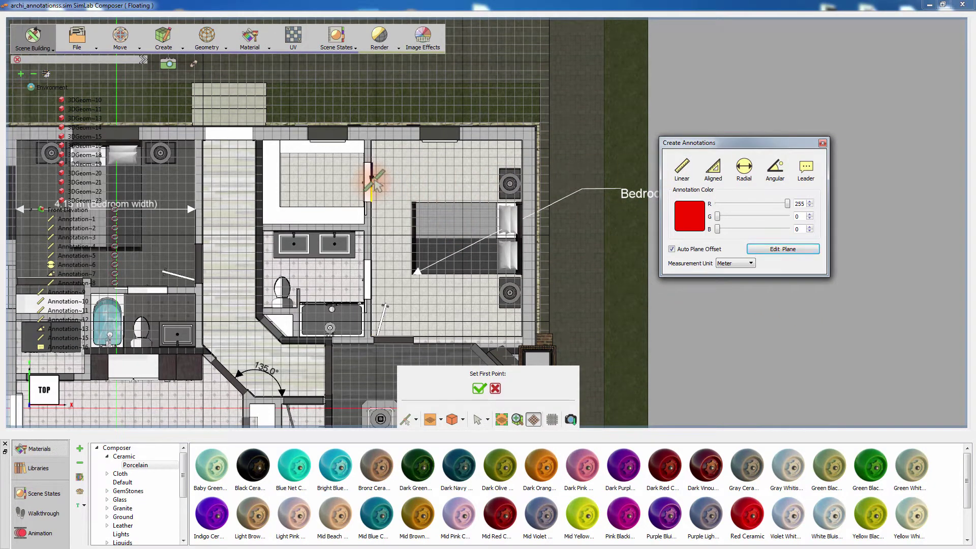
left_click(373, 164)
left_click(521, 173)
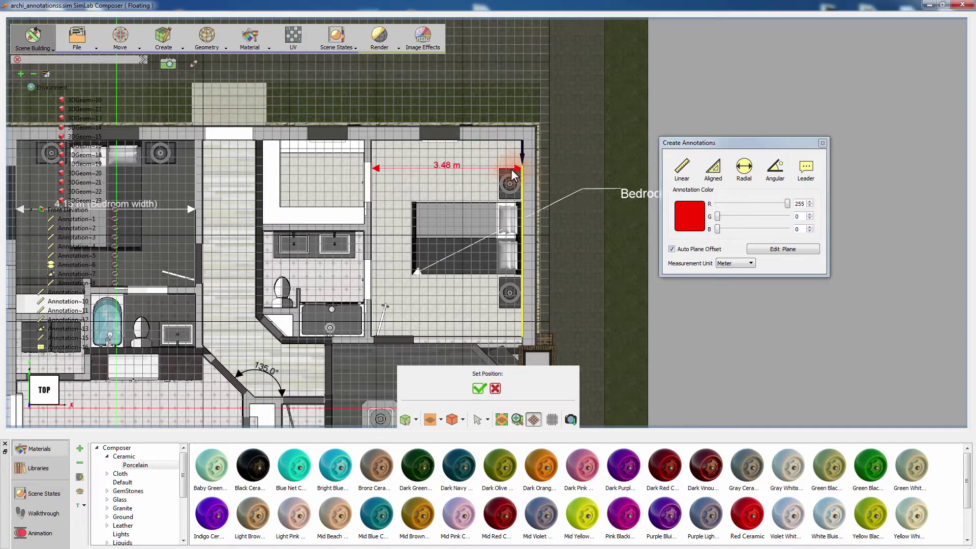
left_click(496, 179)
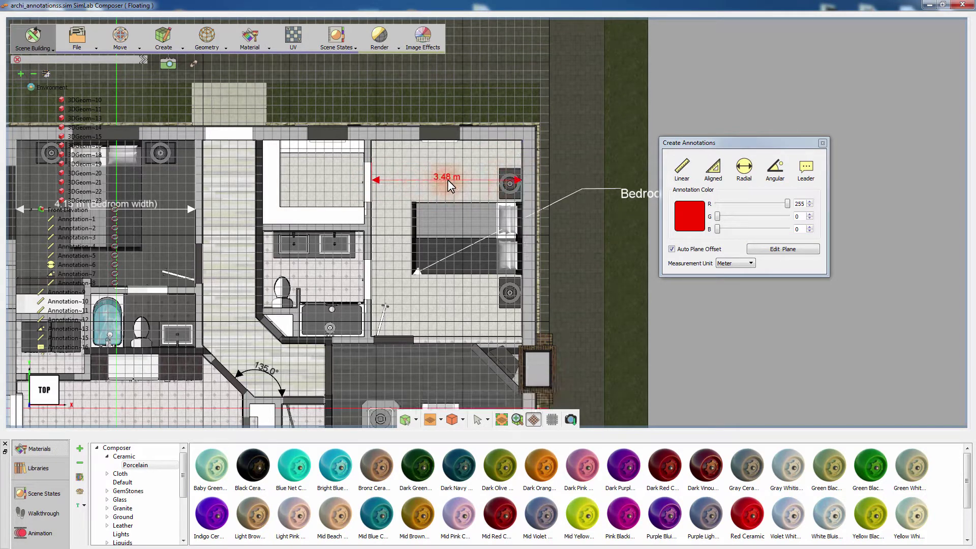
Step: Add a red linear dimension for the same bedroom's depth, from the window wall to the living room wall, placed beside the foot of the bed
middle_click_drag(468, 286, 511, 248)
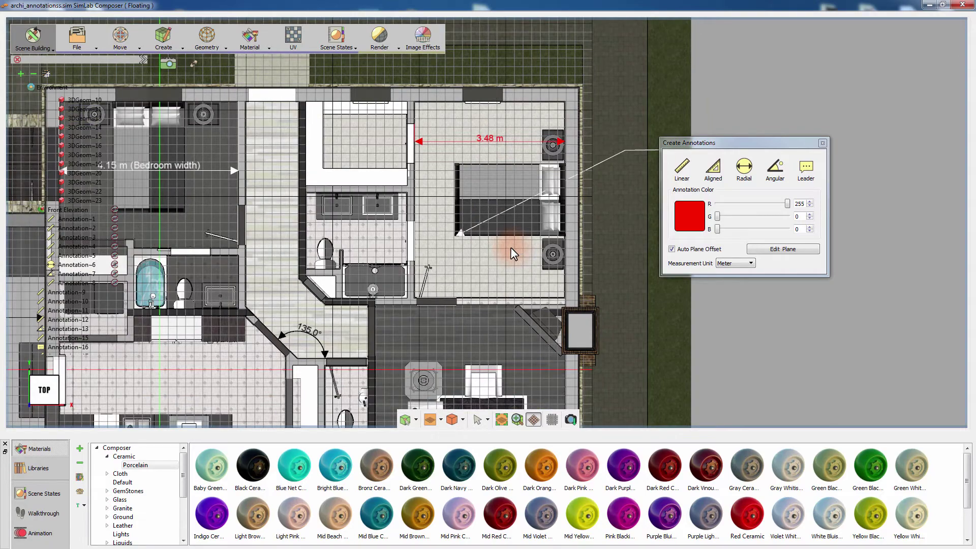
middle_click_drag(358, 225, 510, 217)
left_click(682, 167)
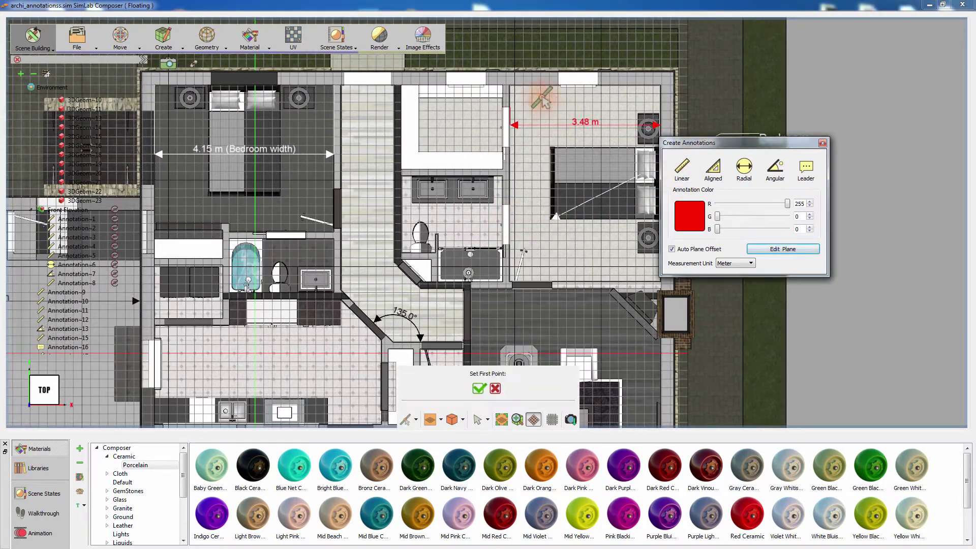
left_click(511, 86)
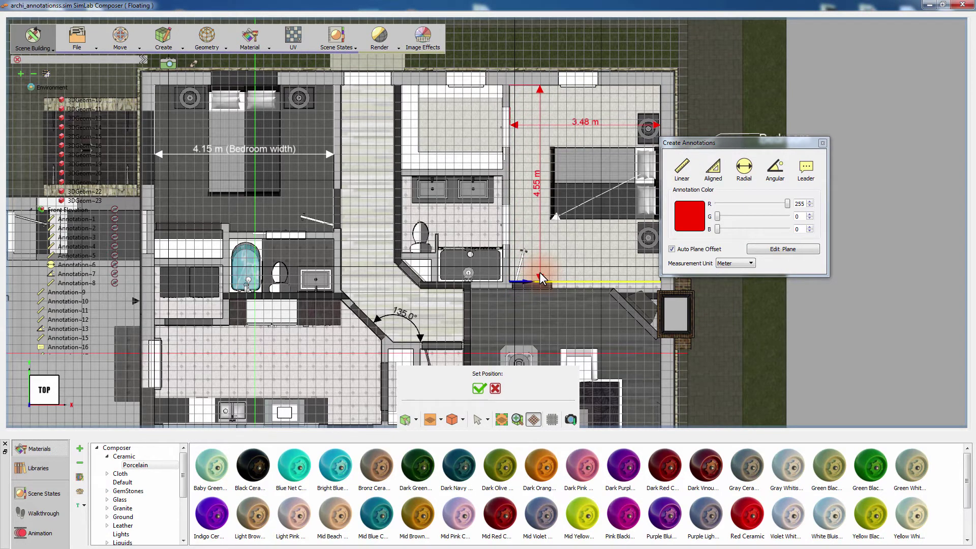
left_click(540, 273)
scroll(581, 233, "down", 2)
middle_click_drag(515, 289, 521, 218)
middle_click_drag(468, 284, 410, 343)
scroll(476, 230, "up", 1)
middle_click_drag(432, 228, 352, 260)
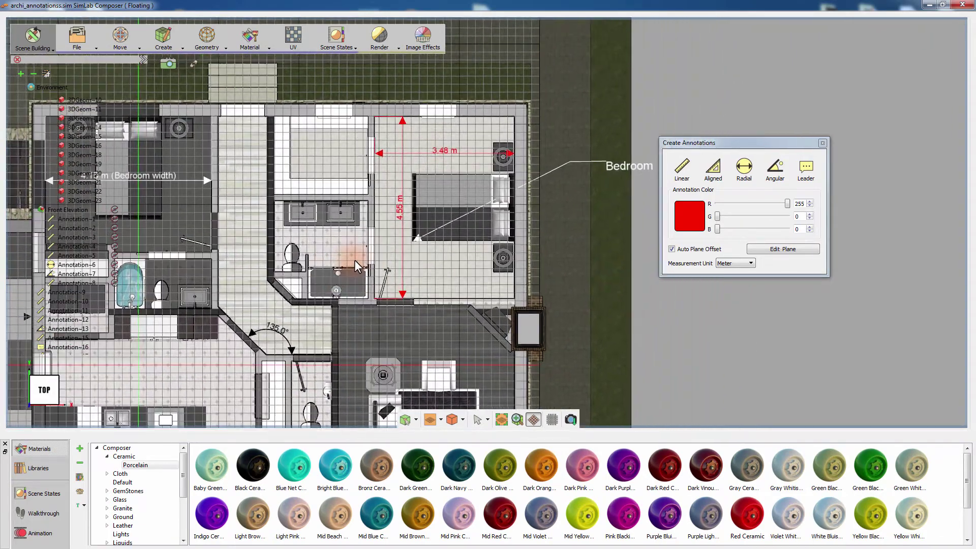
Step: Preview the annotations in Foot and Centimeter, and return the measurement unit to Meter
left_click(726, 264)
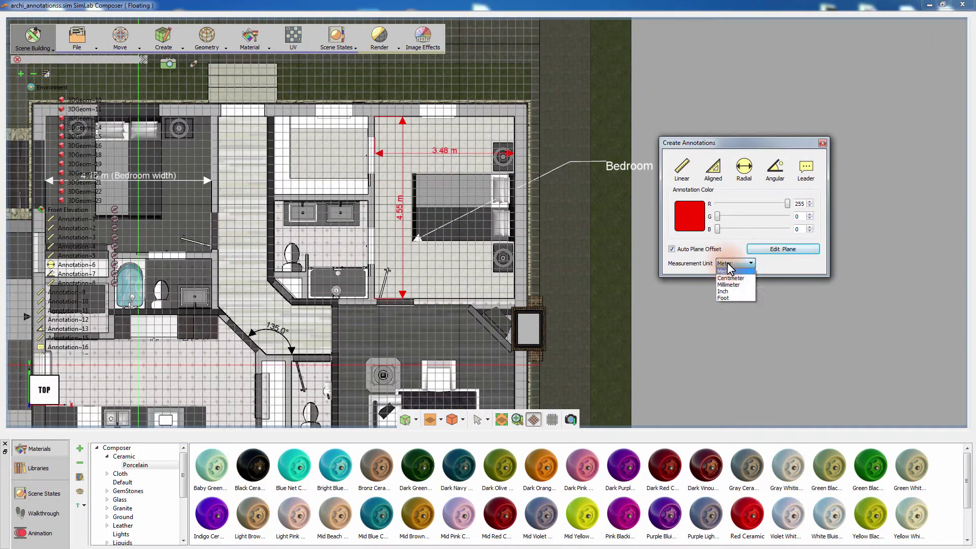
left_click(731, 298)
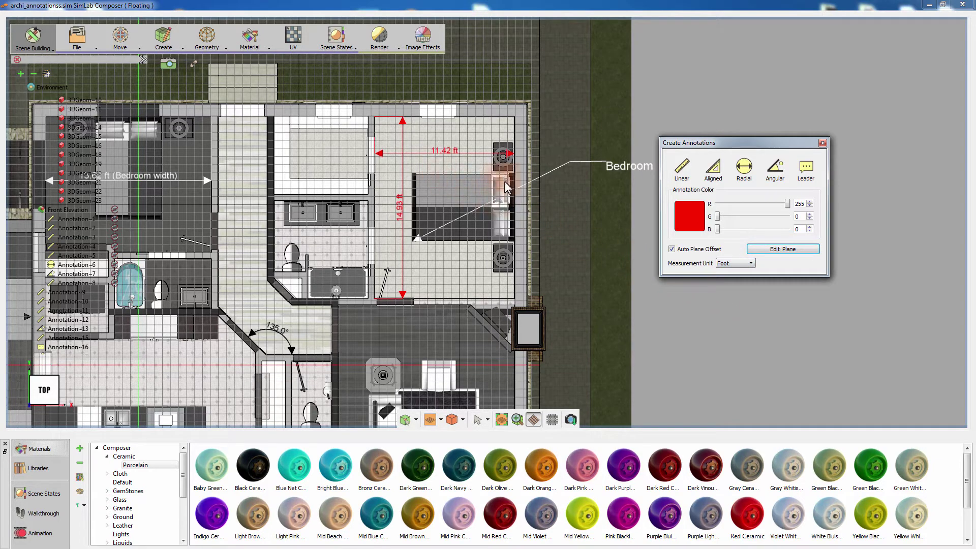
mouse_move(517, 220)
middle_mouse_down()
mouse_move(485, 223)
mouse_move(533, 194)
middle_mouse_up()
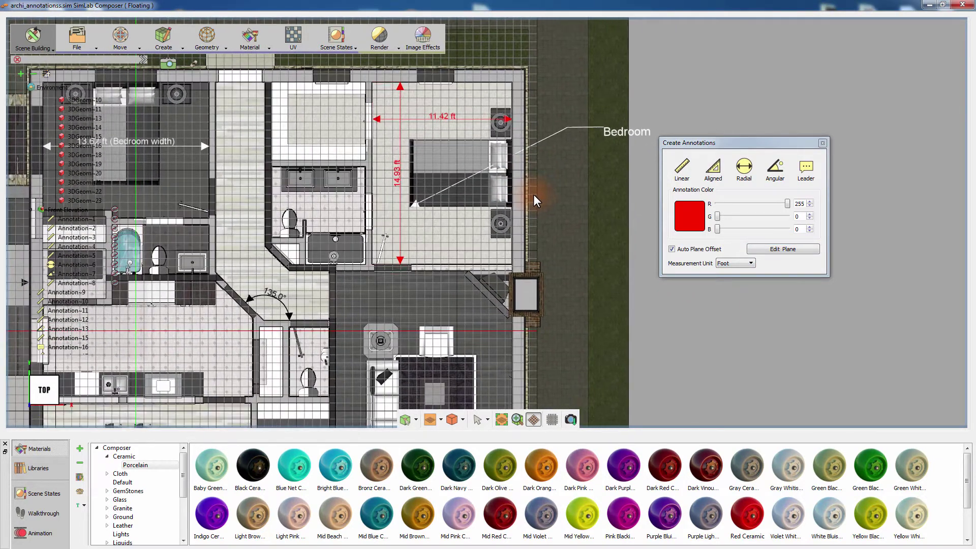
left_click(722, 263)
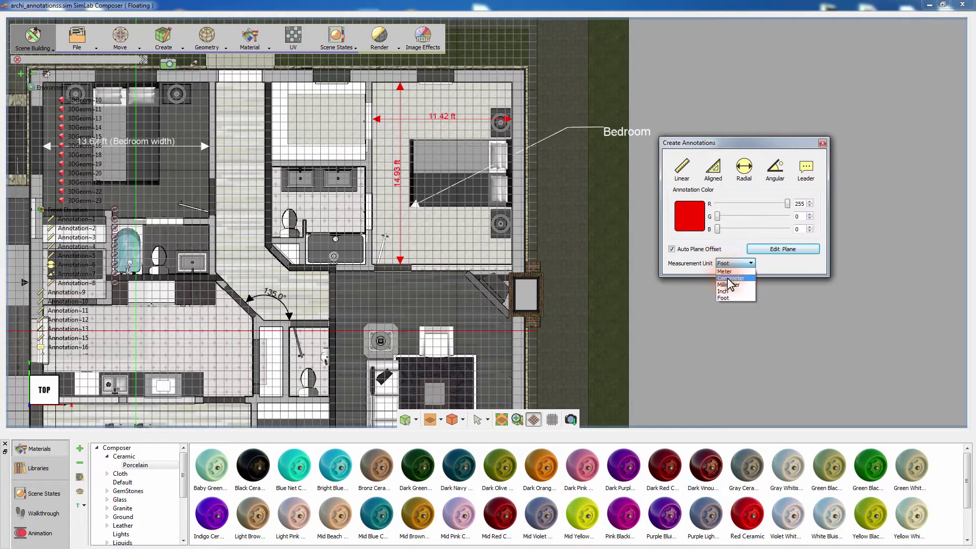
left_click(730, 279)
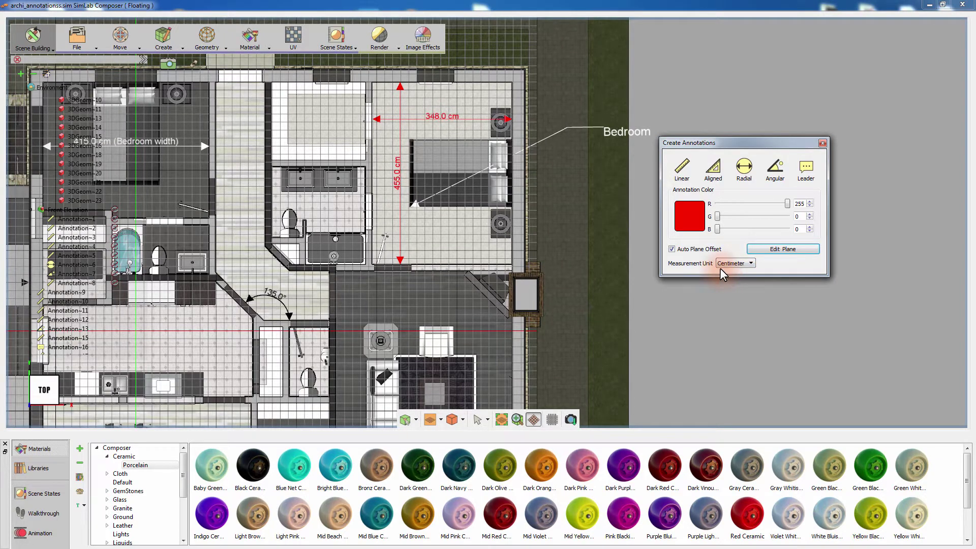
left_click(721, 263)
left_click(728, 270)
Step: Add a red linear dimension across the width of the front porch steps, placed in front of the lowest step
right_click_drag(593, 274, 593, 195)
middle_click_drag(280, 343, 422, 129)
right_click_drag(443, 206, 447, 283)
middle_click_drag(440, 333, 450, 239)
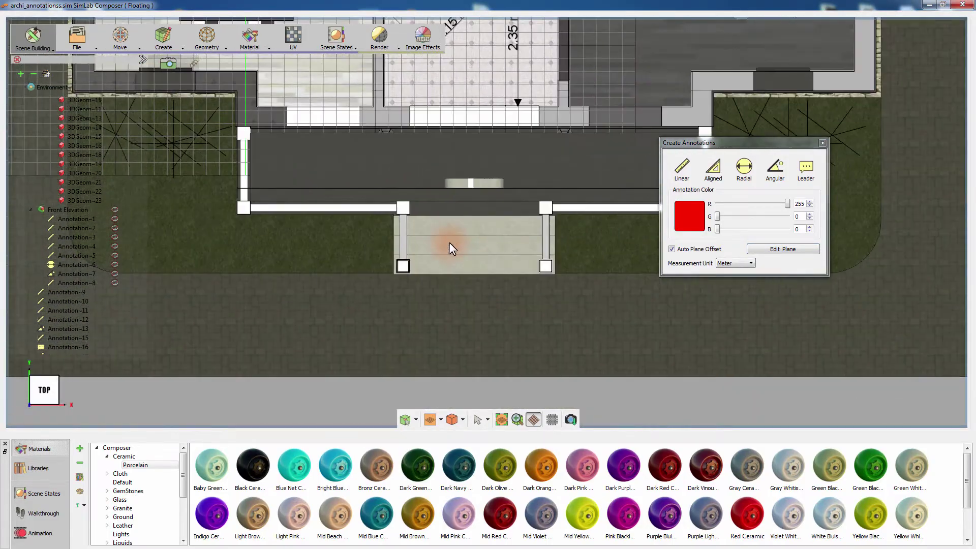
left_click(682, 167)
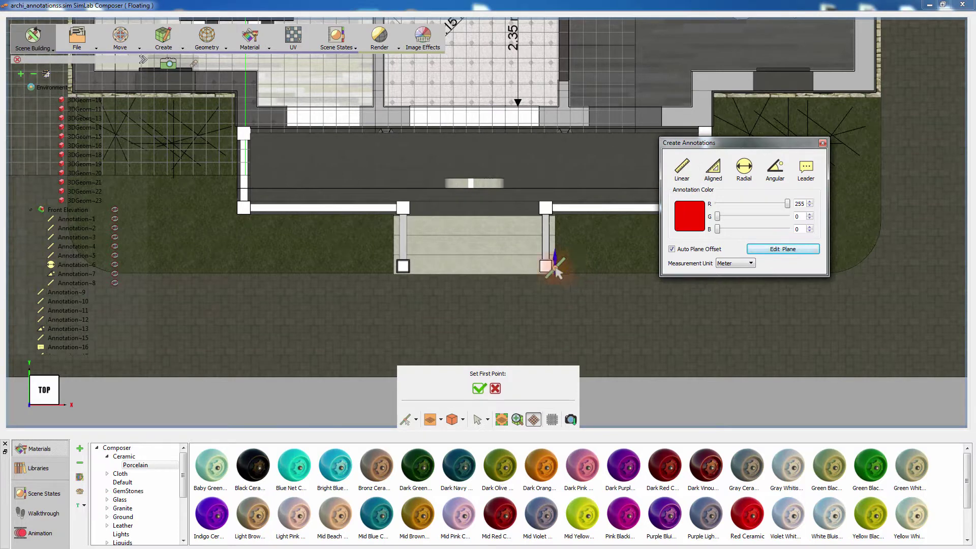
left_click(546, 266)
left_click(399, 267)
left_click(410, 312)
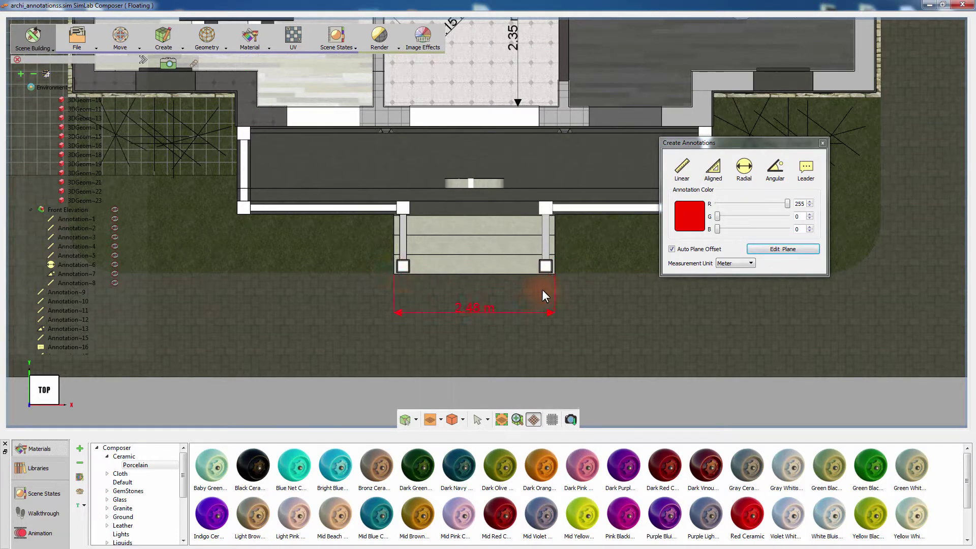
Step: Add a red linear dimension for the depth of the porch steps, placed beside them over the grass on the living room side
left_click(682, 168)
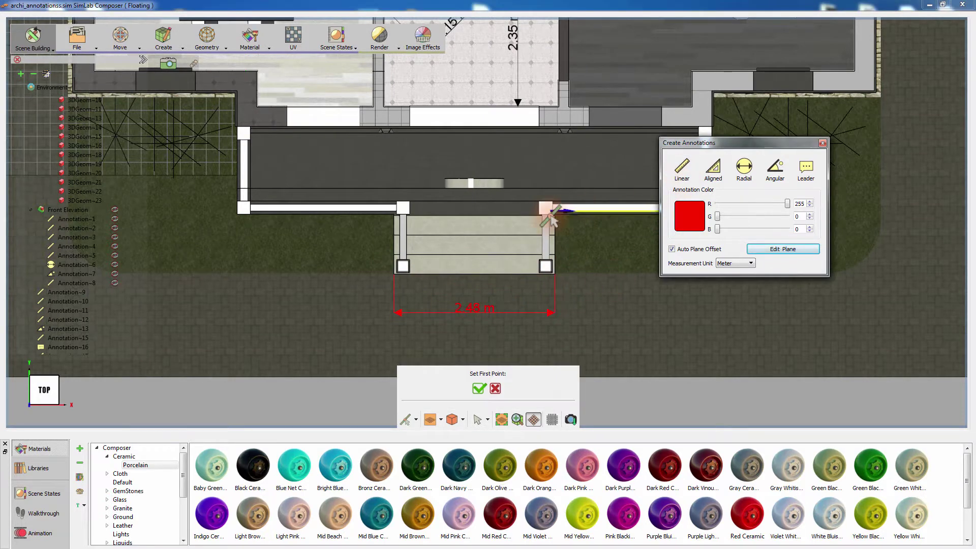
left_click(522, 217)
left_click(516, 273)
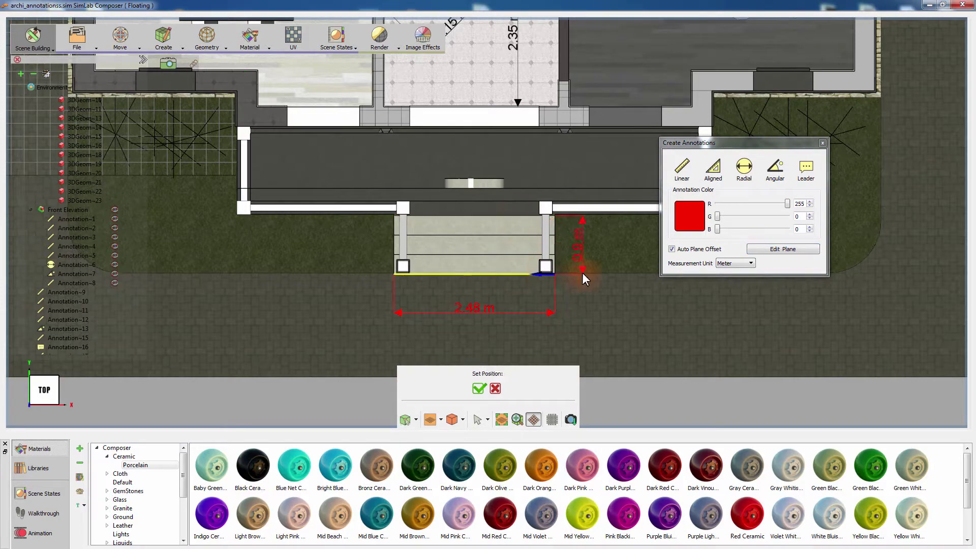
left_click(591, 274)
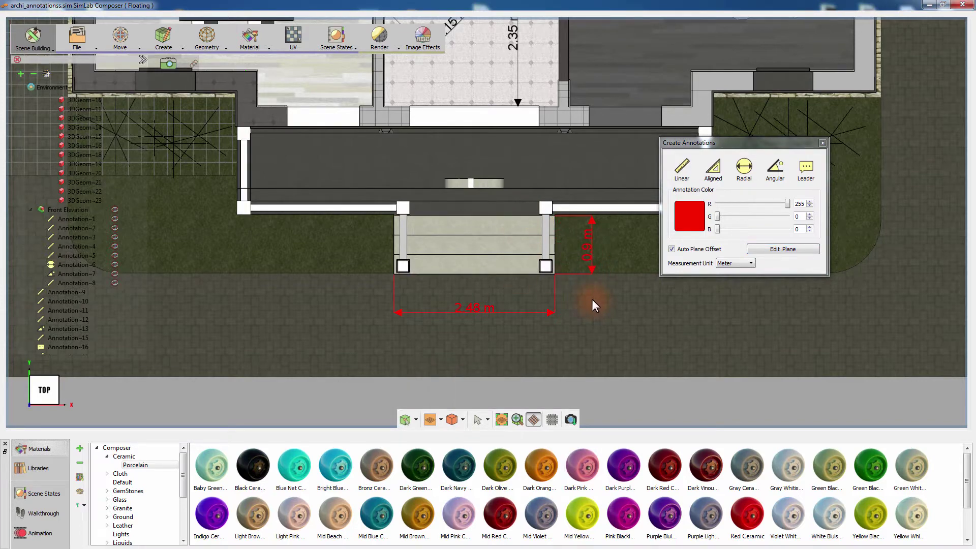
Step: Change the color of the porch steps' depth dimension to cyan (#00eaff)
scroll(519, 240, "down", 1)
scroll(519, 240, "down", 6)
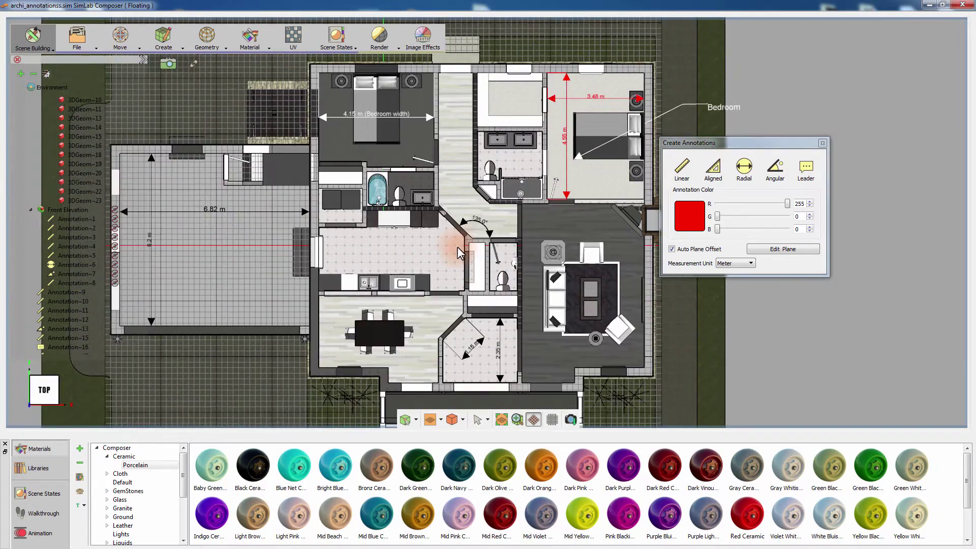
middle_click_drag(460, 253, 443, 145)
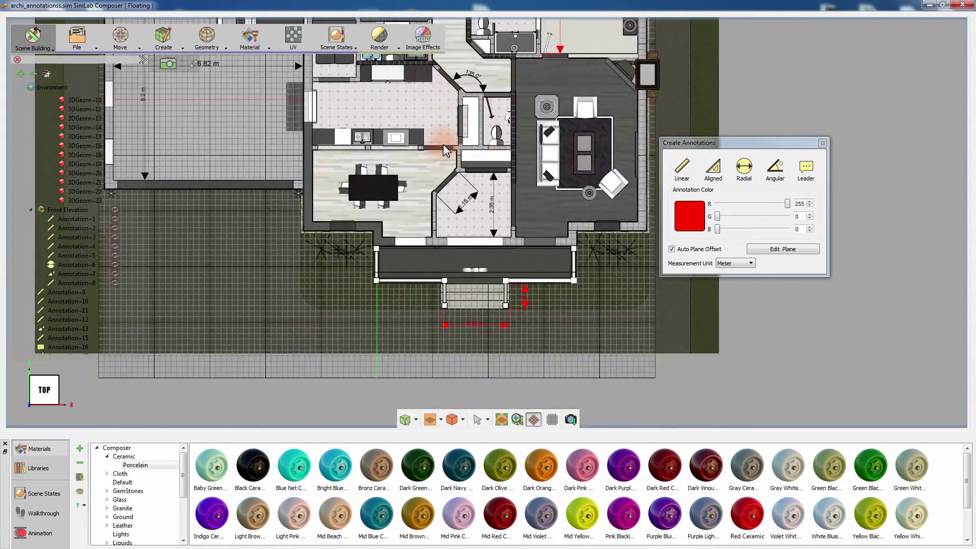
scroll(529, 325, "up", 2)
left_click(533, 319)
left_click(816, 259)
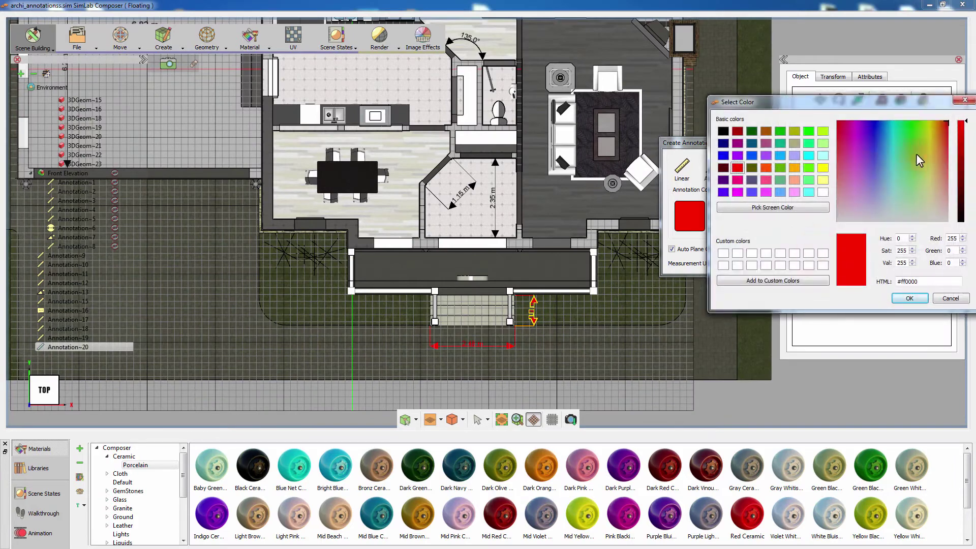
left_click(875, 121)
left_click(890, 122)
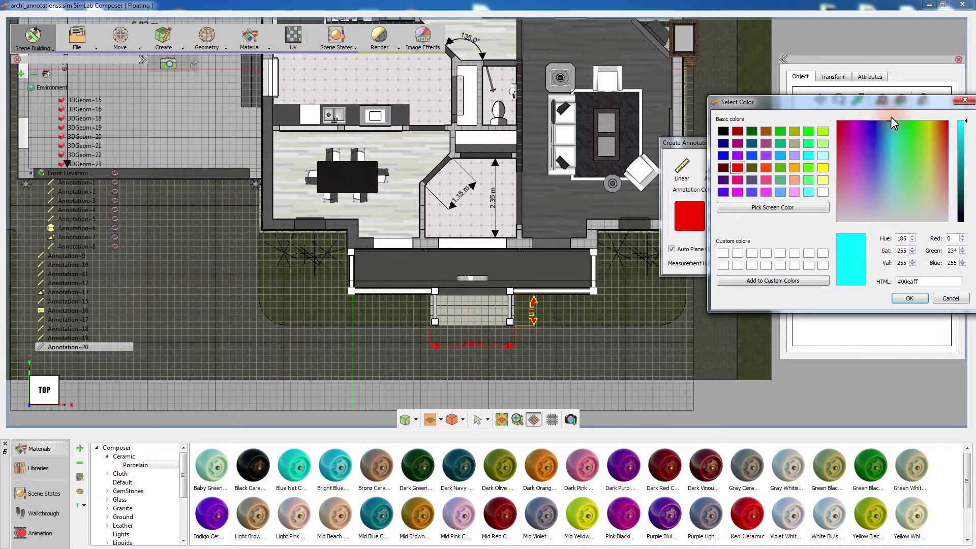
left_click(910, 299)
Step: Change the color of the porch steps' width dimension to cyan with RGB 0, 255, 238
left_click(507, 347)
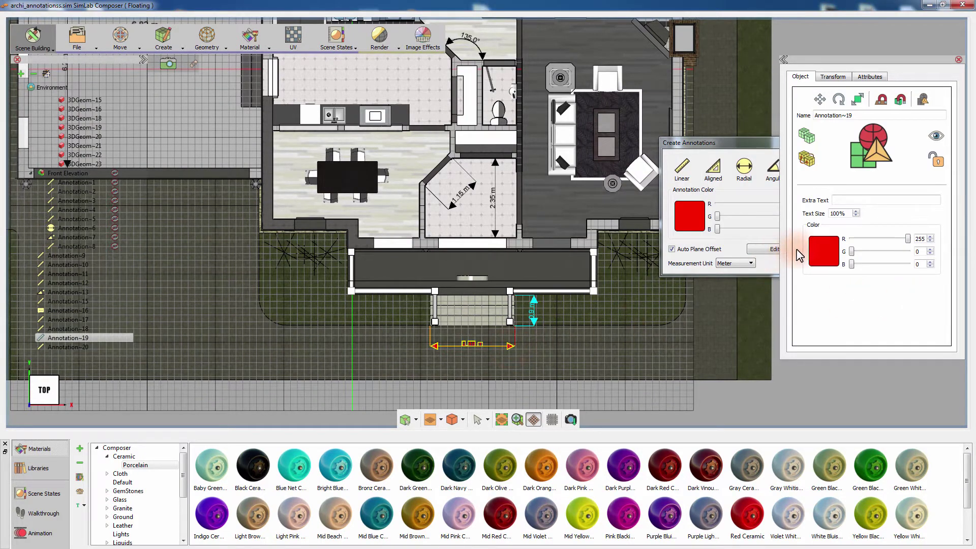
left_click(816, 260)
left_click(893, 122)
left_click(902, 300)
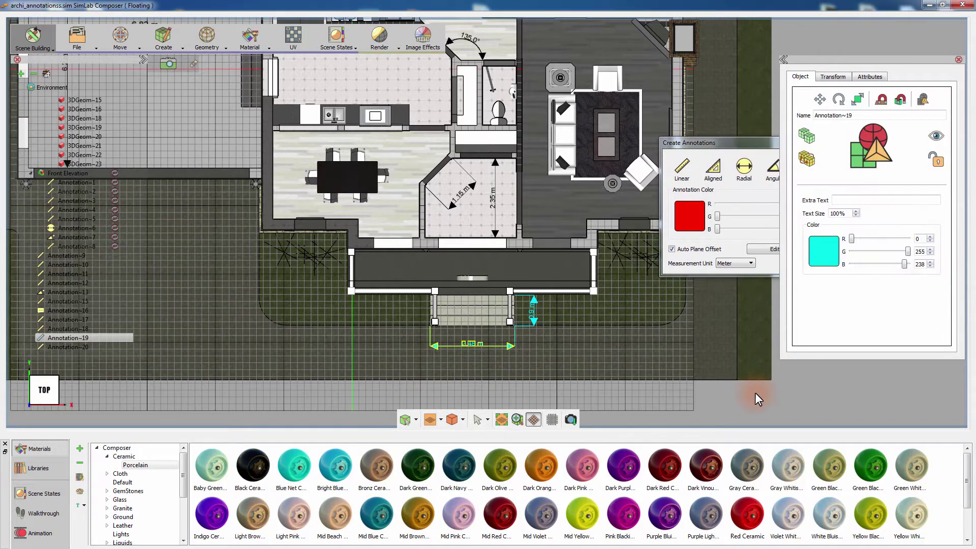
left_click(755, 392)
Step: Review the annotation preferences for text size, measurement unit and precision, and close them with the settings as they are
scroll(575, 211, "down", 3)
scroll(577, 211, "down", 2)
scroll(498, 226, "up", 2)
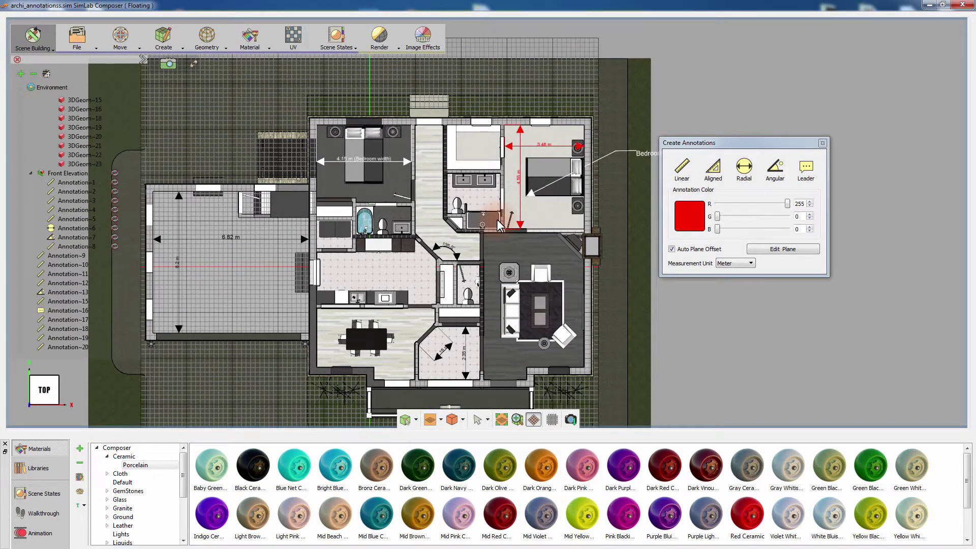
middle_click_drag(346, 221, 564, 223)
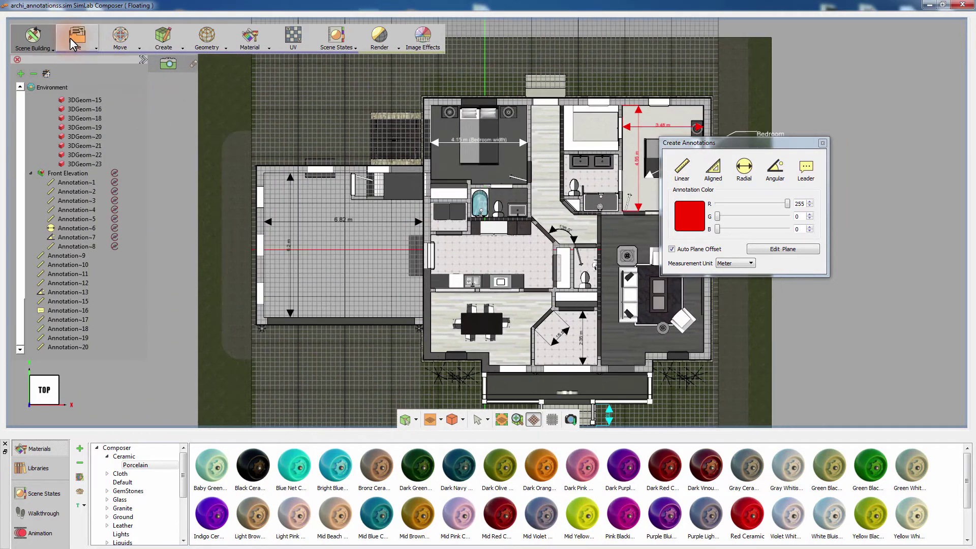
left_click(74, 40)
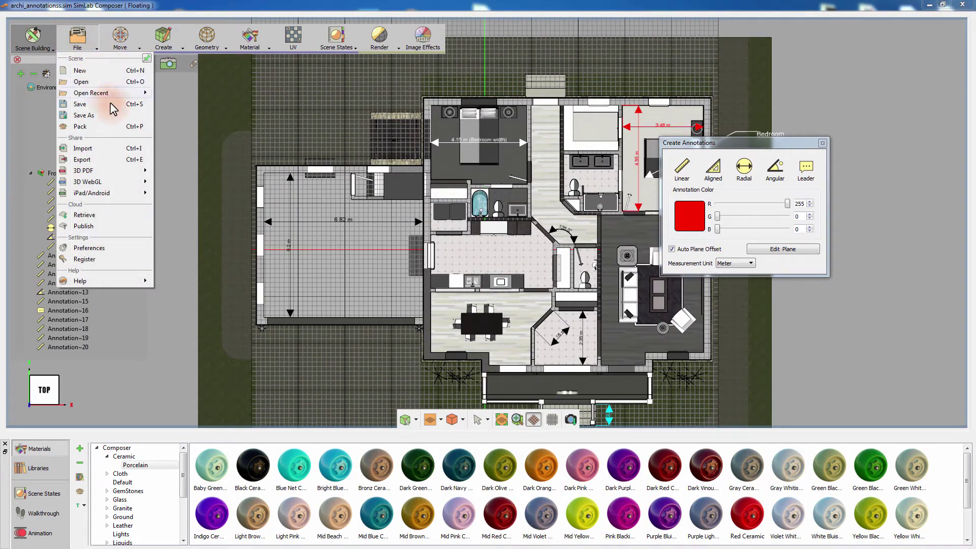
left_click(102, 247)
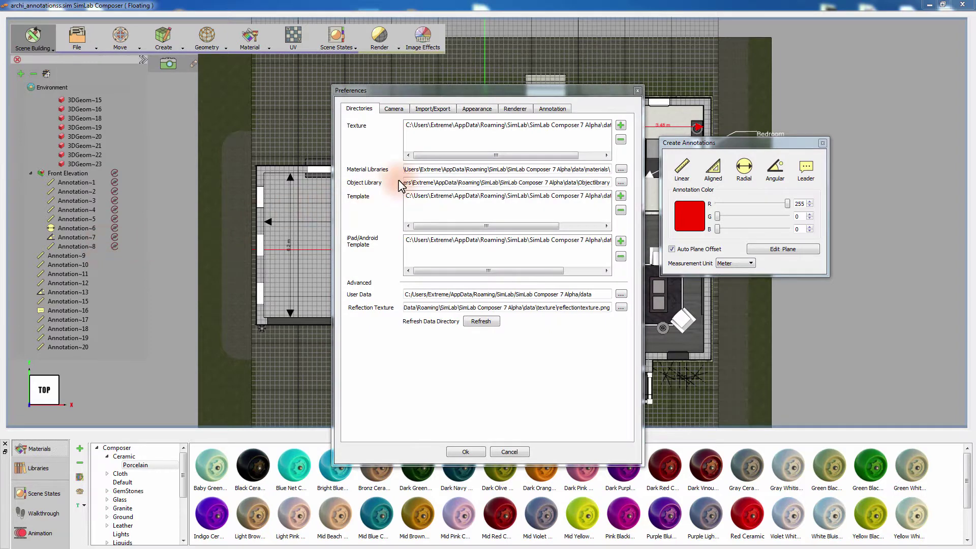
left_click(552, 110)
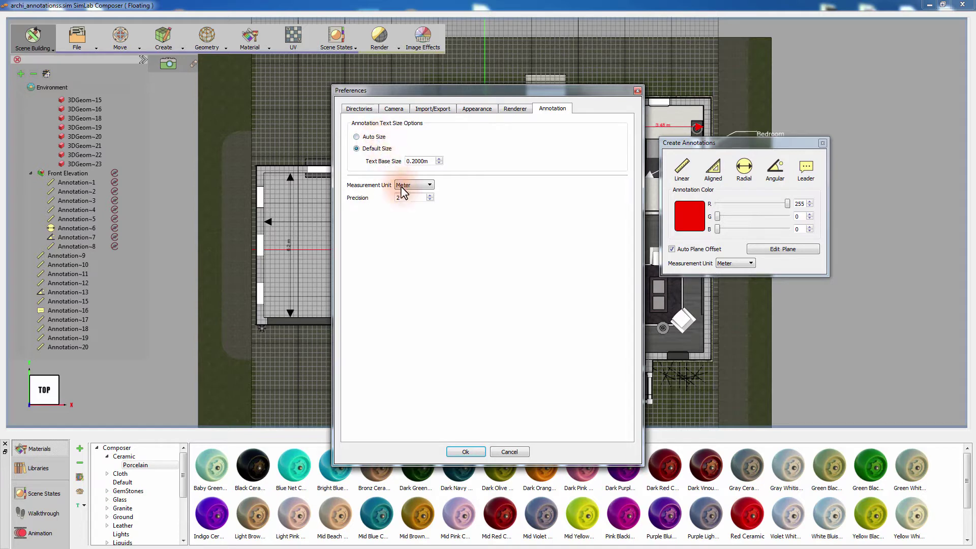
left_click(415, 197)
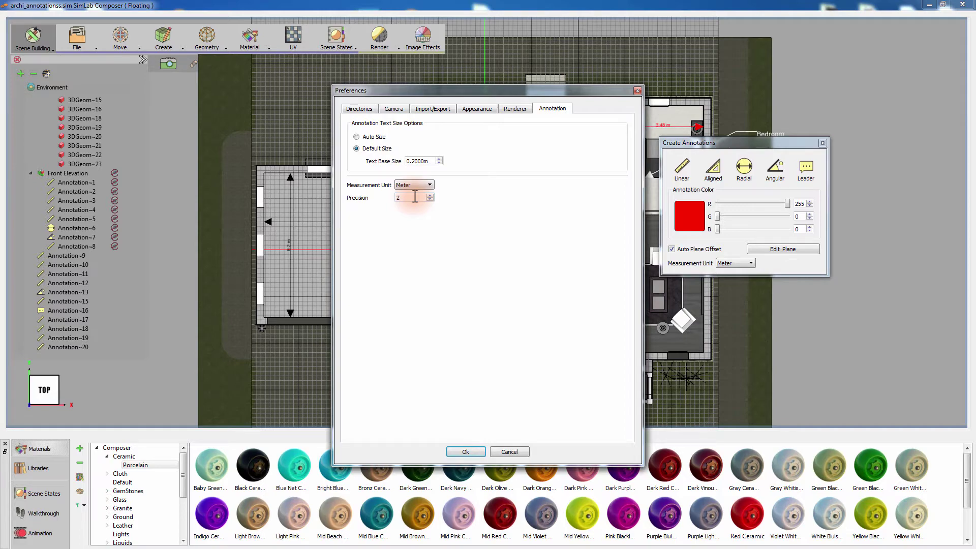
left_click(466, 452)
Step: Group the floor-plan annotations, Annotation~9 through Annotation~20, under a new parent and name it Floor Plan
left_click_drag(702, 148, 779, 185)
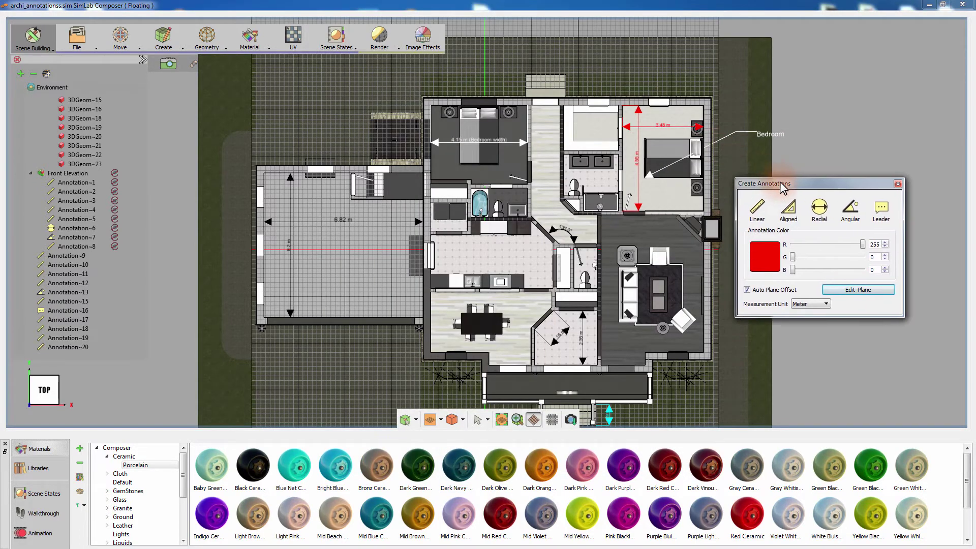
scroll(529, 145, "up", 3)
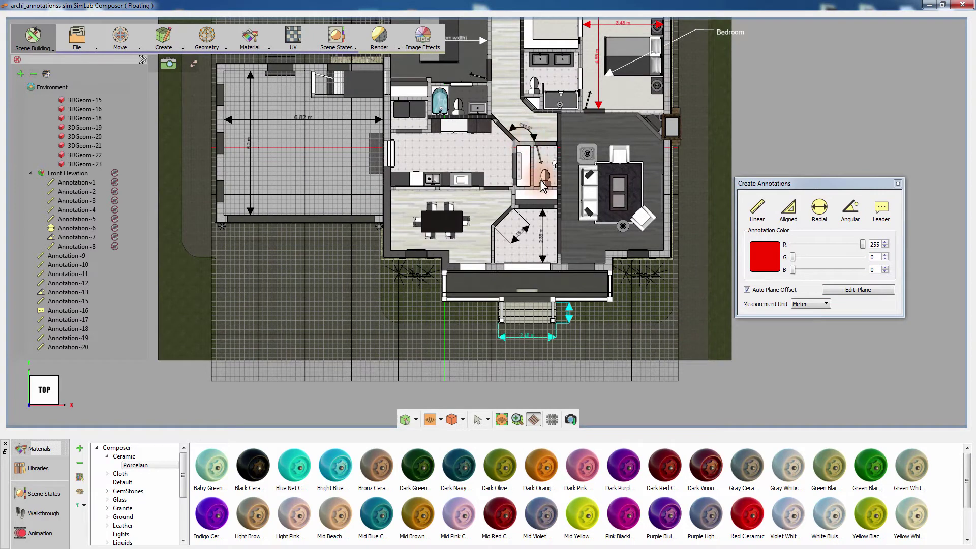
middle_click_drag(540, 179, 163, 105)
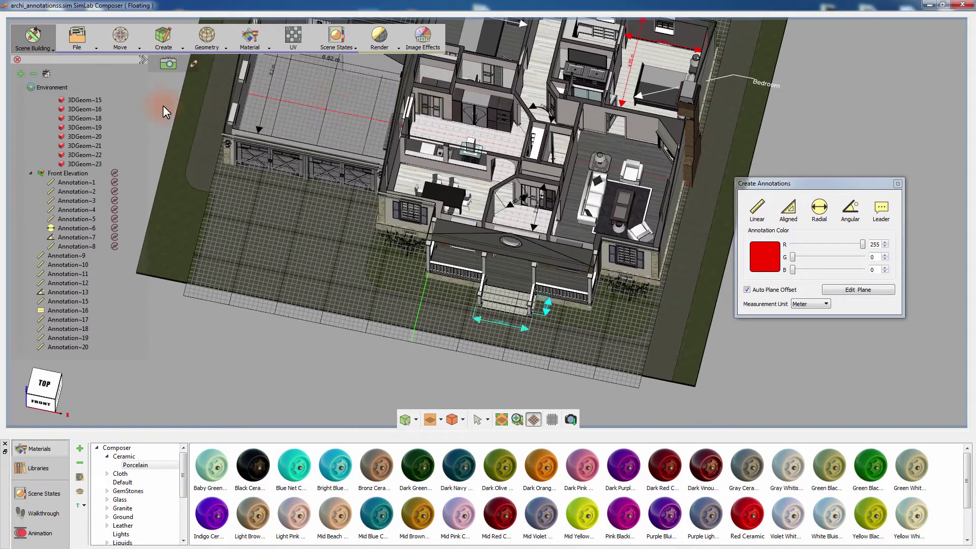
left_click(32, 74)
left_click(80, 127)
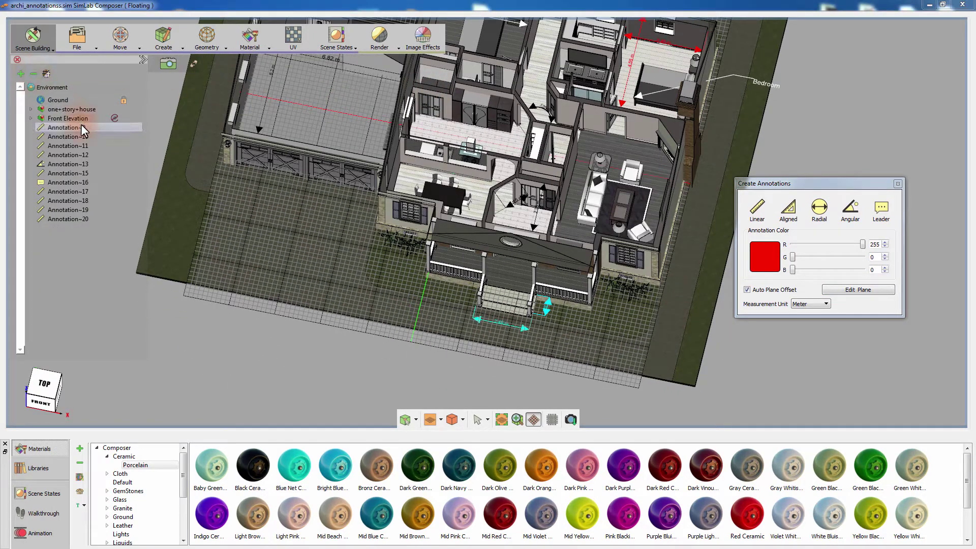
left_click(72, 219, "shift")
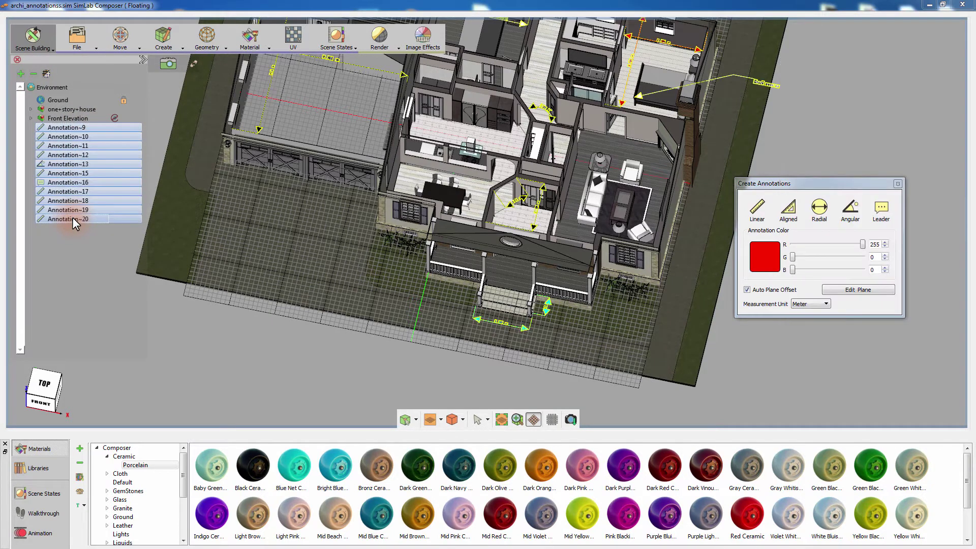
right_click(79, 128)
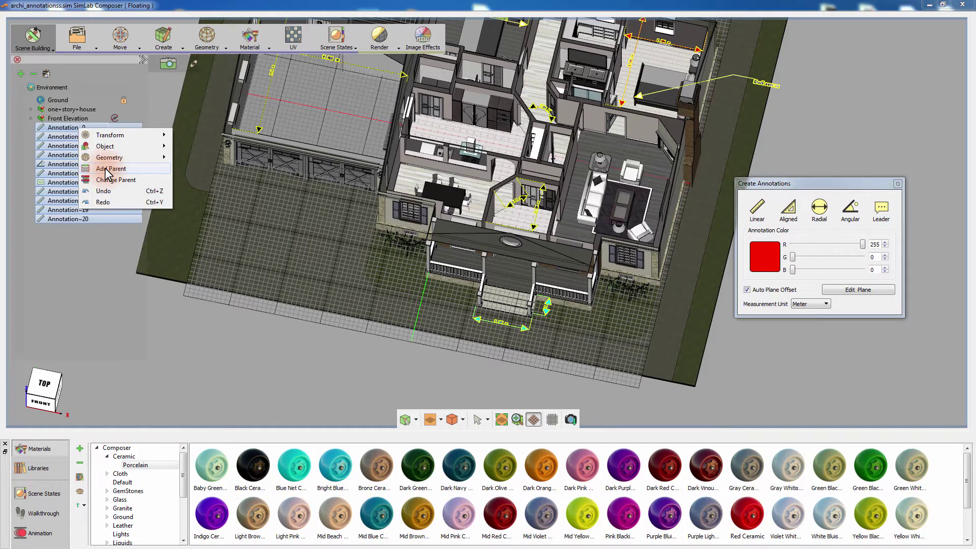
left_click(105, 169)
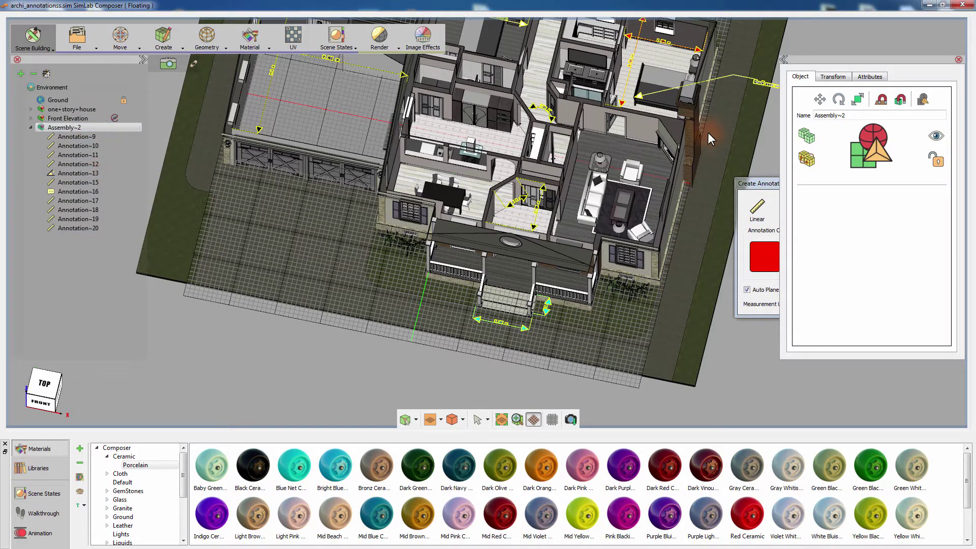
left_click_drag(848, 116, 804, 116)
type("Floor Plan")
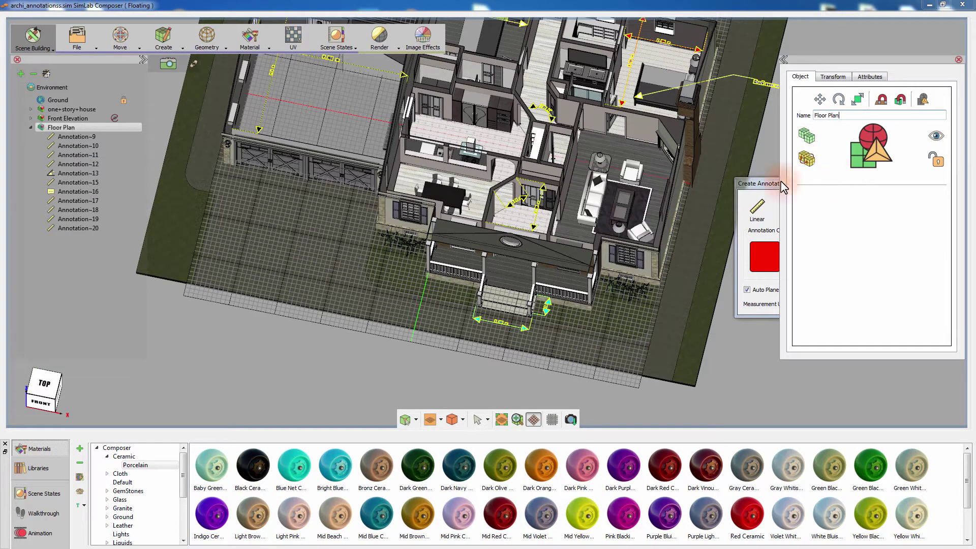
Step: Show the Front Elevation annotation group together with the house and collapse the Floor Plan group in the scene tree
left_click(51, 132)
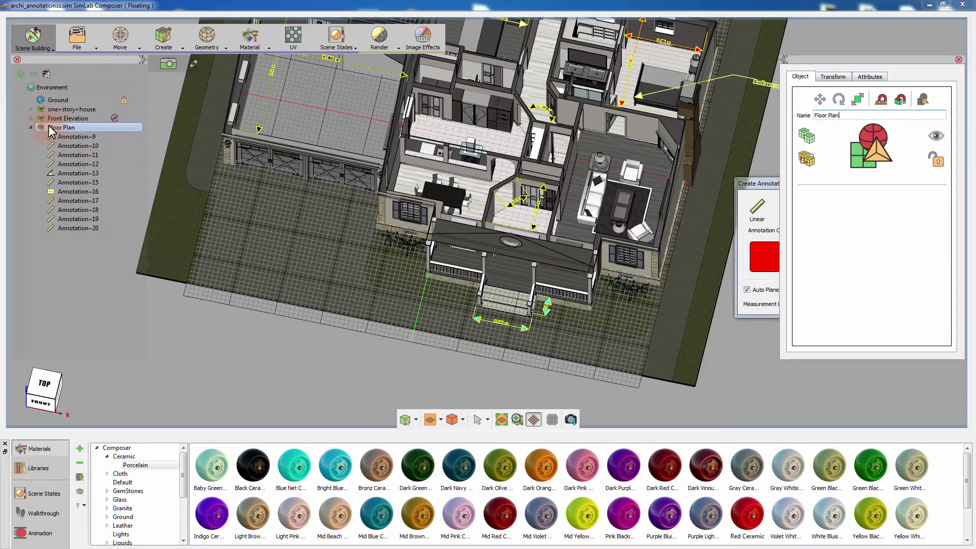
left_click(59, 119)
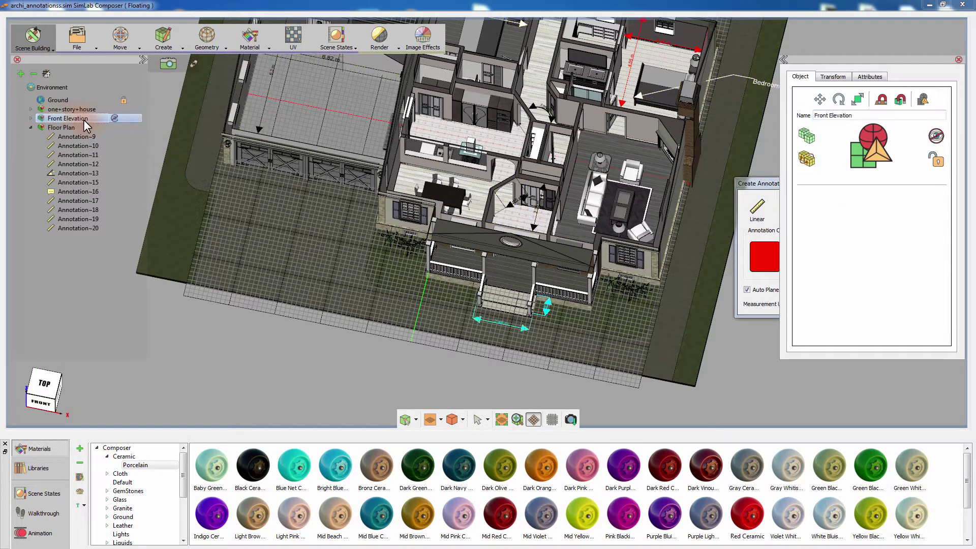
left_click_drag(391, 169, 469, 72)
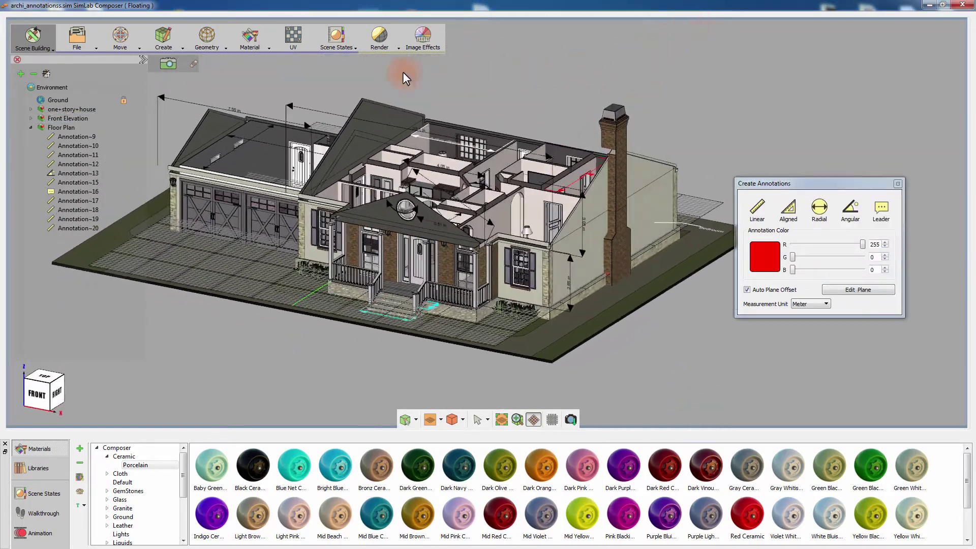
left_click(36, 128)
left_click(32, 127)
left_click(54, 118)
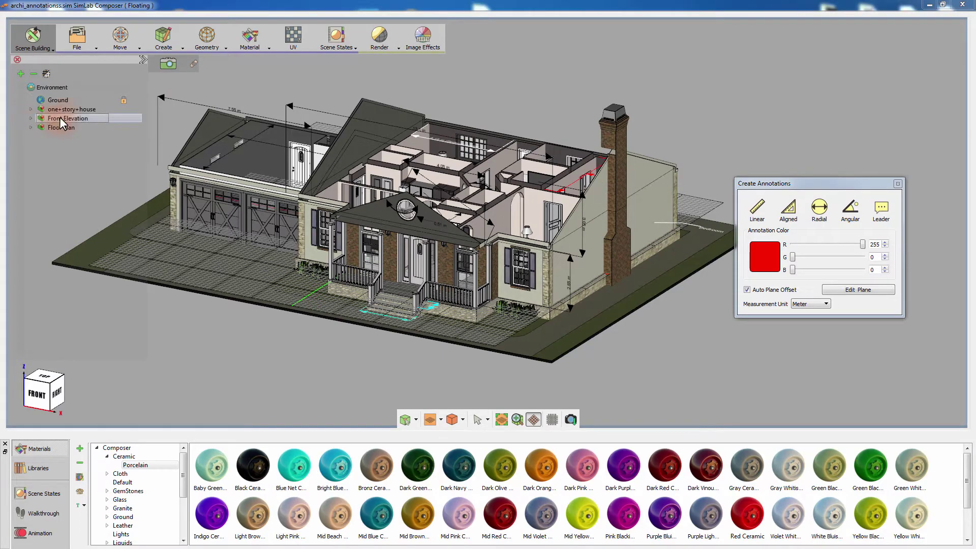
Step: Hide the Front Elevation annotation group, close the annotation creation dialog and view the floor plan from the top
key("h")
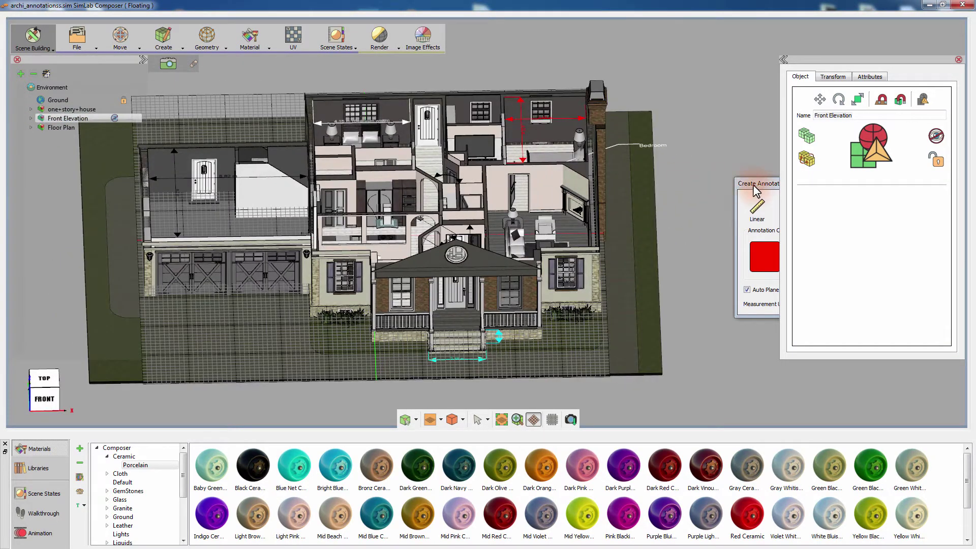
left_click_drag(756, 185, 688, 168)
left_click(829, 165)
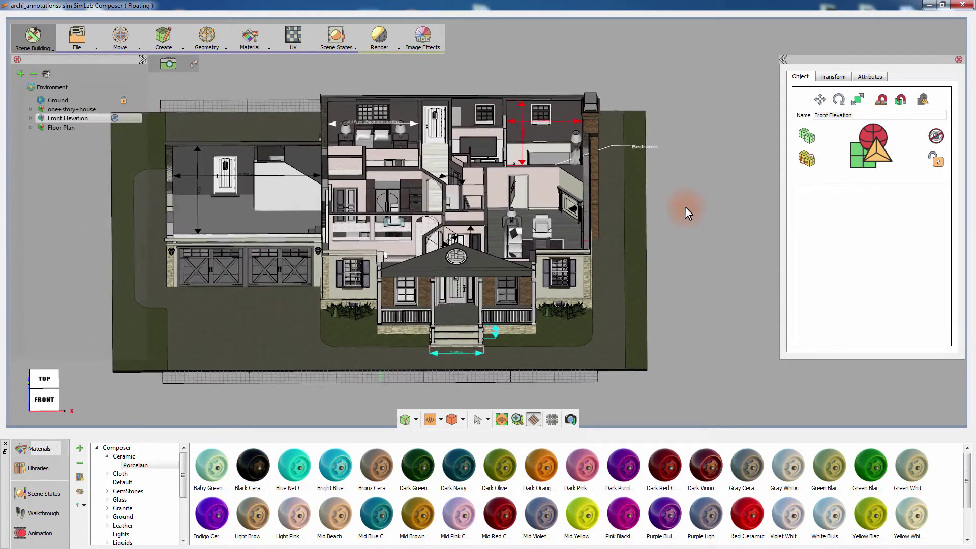
left_click(50, 377)
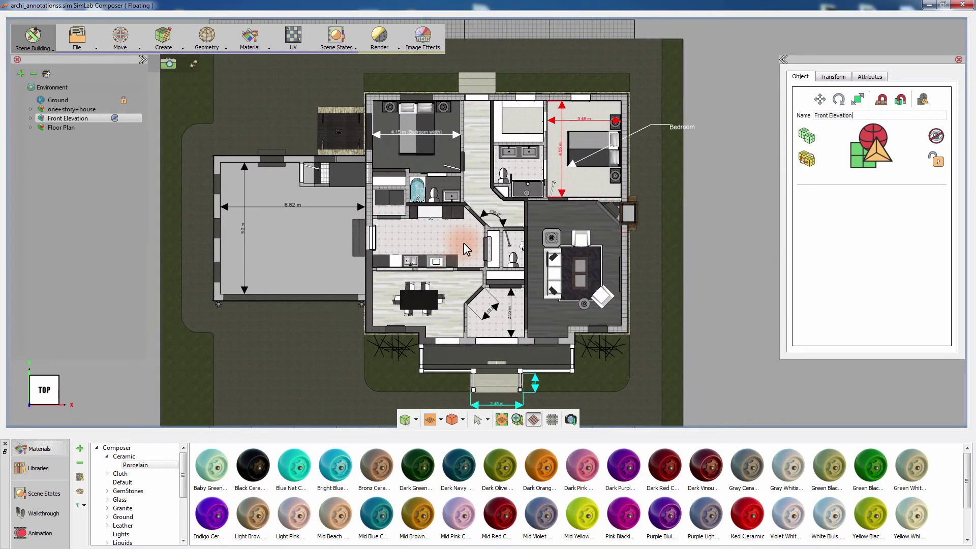
Step: Capture the floor-plan top view from the scene as a scene state in the Default group, with every property included
left_click(338, 46)
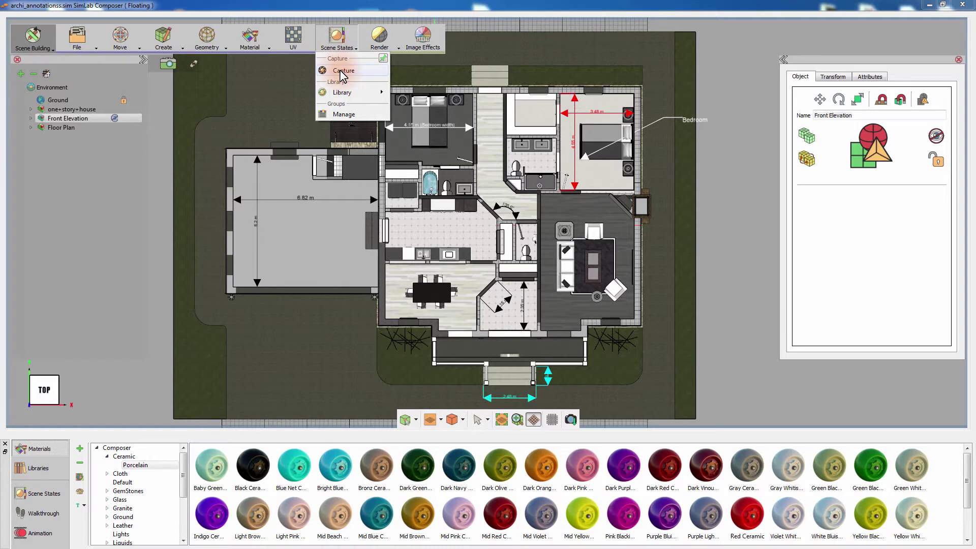
left_click(343, 71)
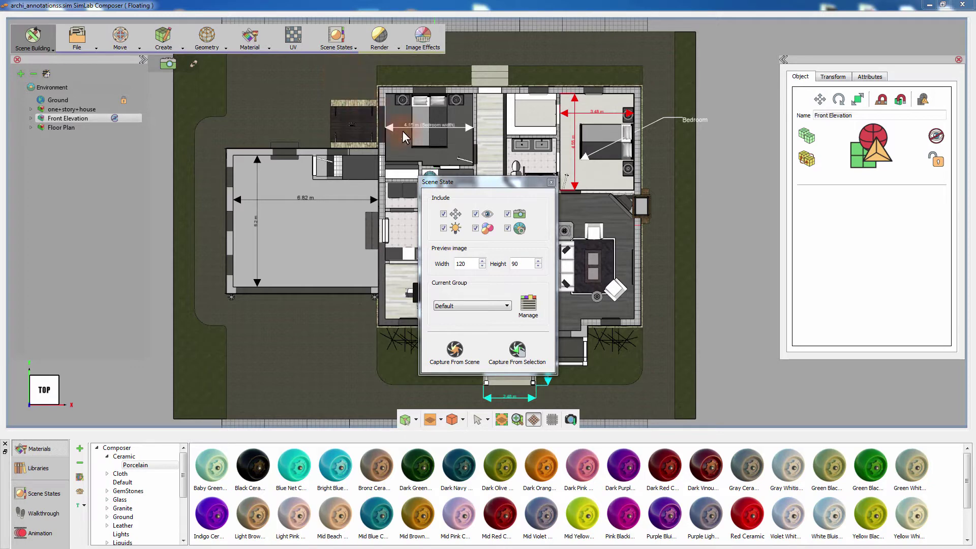
left_click(476, 214)
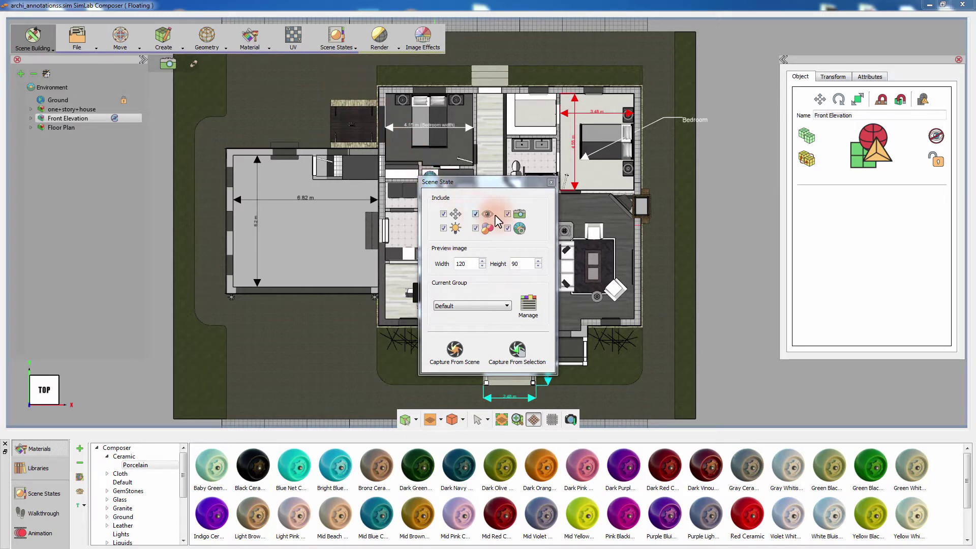
left_click(454, 356)
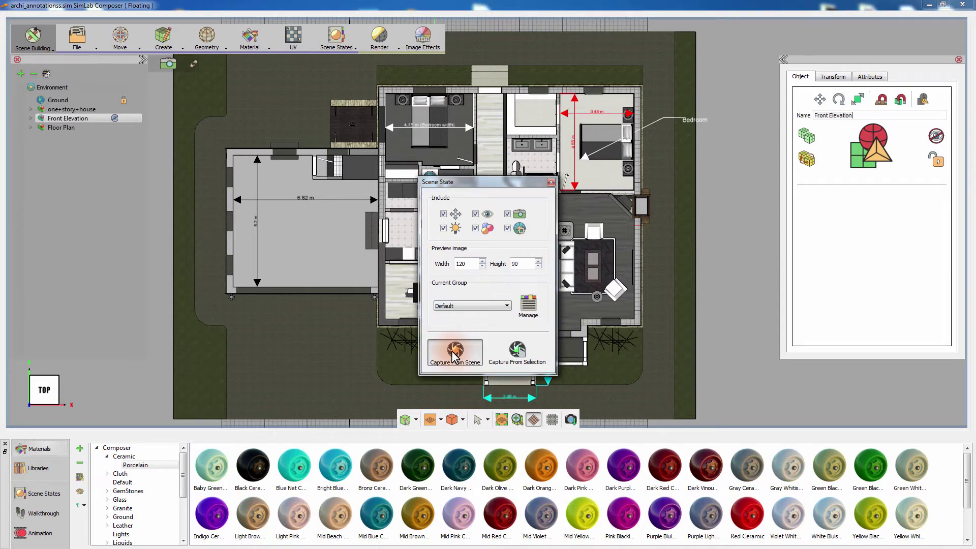
Step: Switch to the front view of the house and show the Front Elevation annotation group
left_click_drag(461, 185, 681, 206)
middle_click_drag(386, 194, 453, 143)
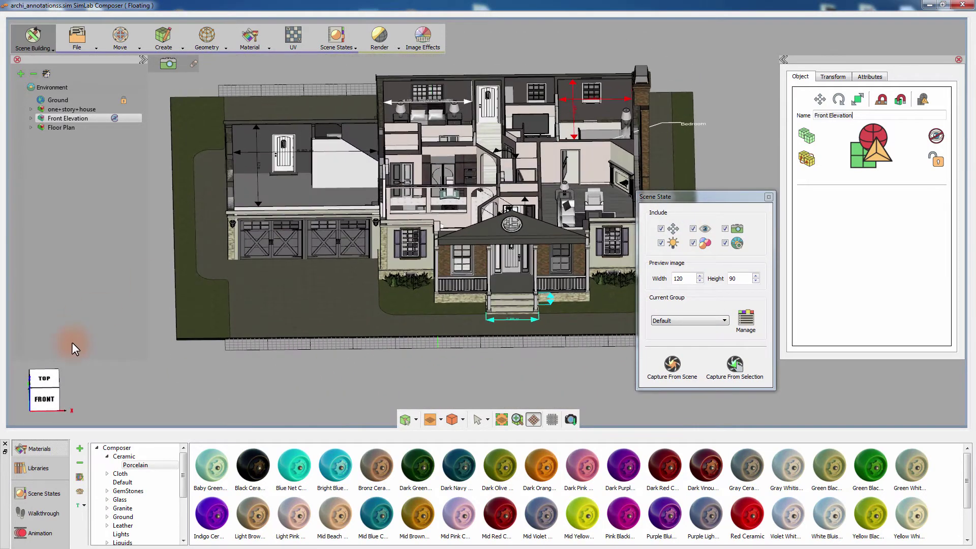
left_click(48, 399)
middle_click_drag(380, 247, 353, 292)
left_click(54, 118)
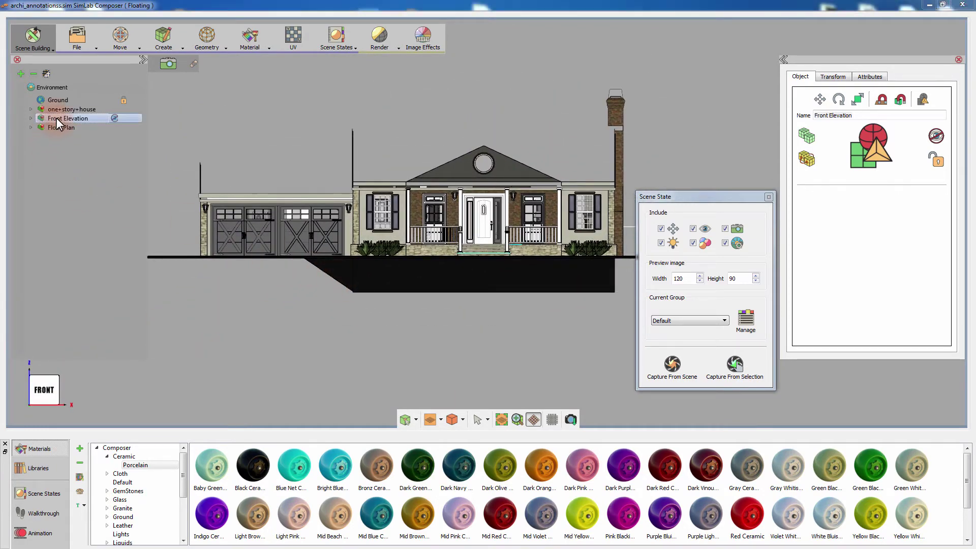
left_click(935, 140)
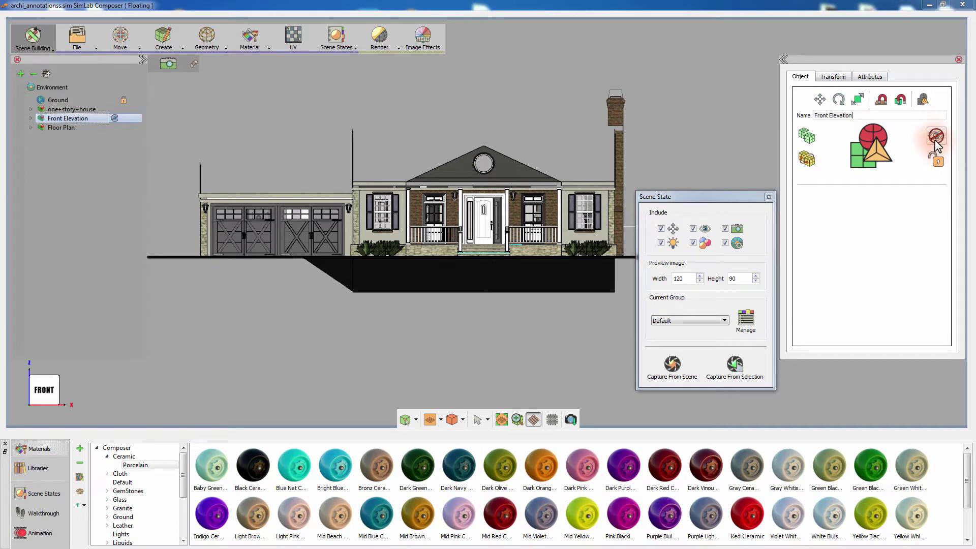
left_click(86, 121)
Step: Hide the Floor Plan annotation group and show the complete one+story+house model with its roof
left_click(50, 127)
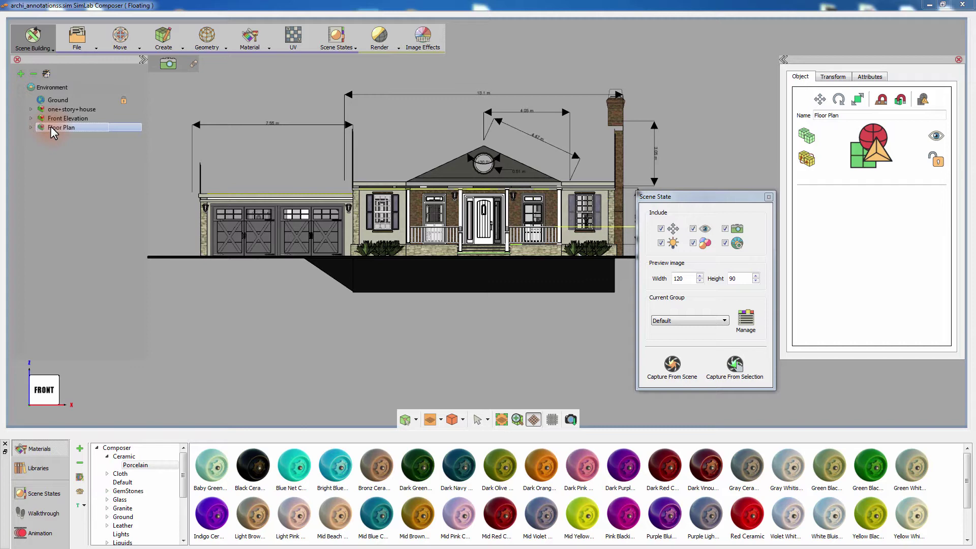
key("h")
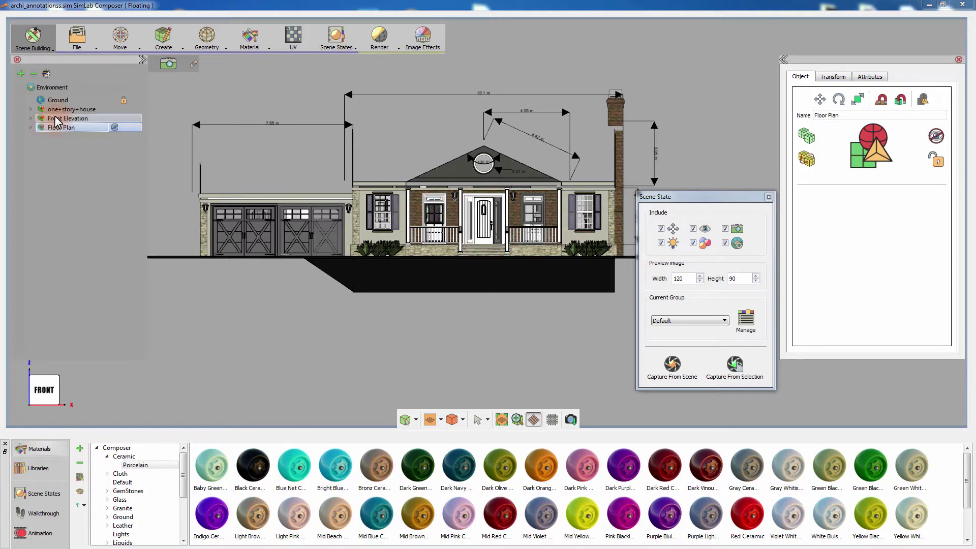
left_click(57, 110)
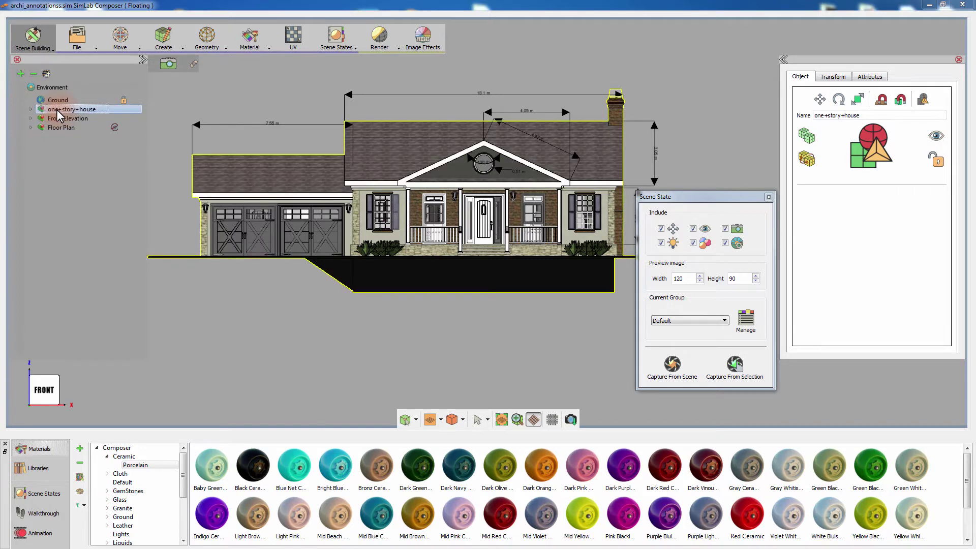
left_click(264, 102)
scroll(514, 154, "up", 3)
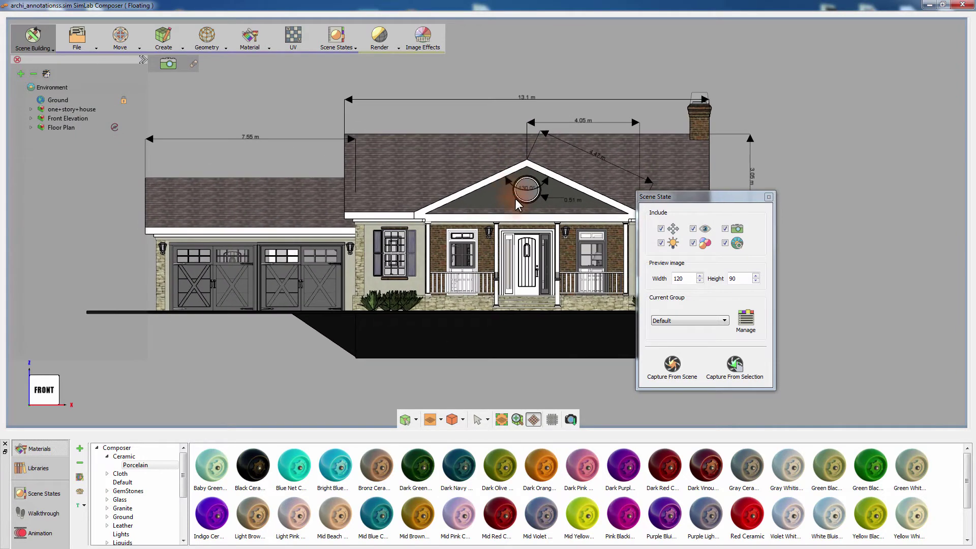
Step: Capture the front elevation view as a second scene state, close the capture dialog and display the saved scene states
left_click(672, 364)
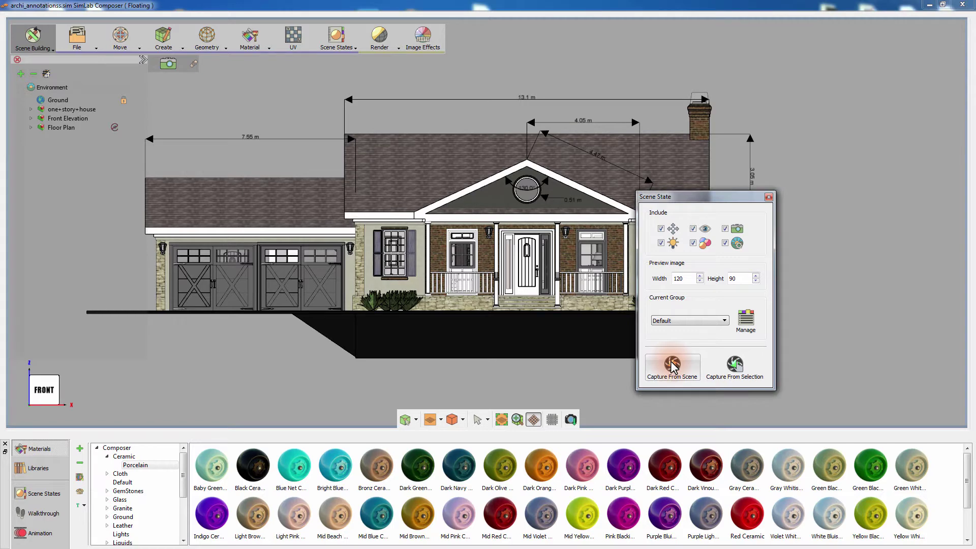
left_click(767, 197)
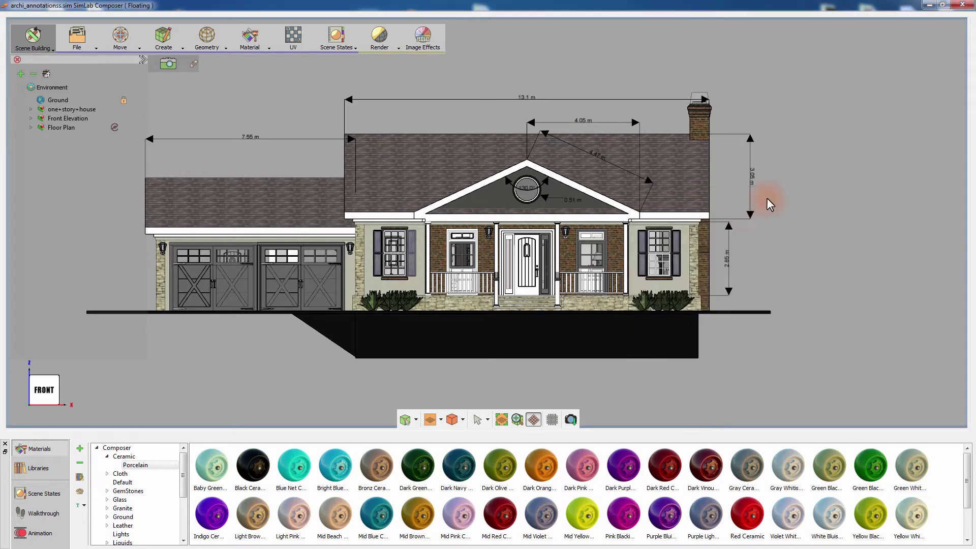
left_click(56, 495)
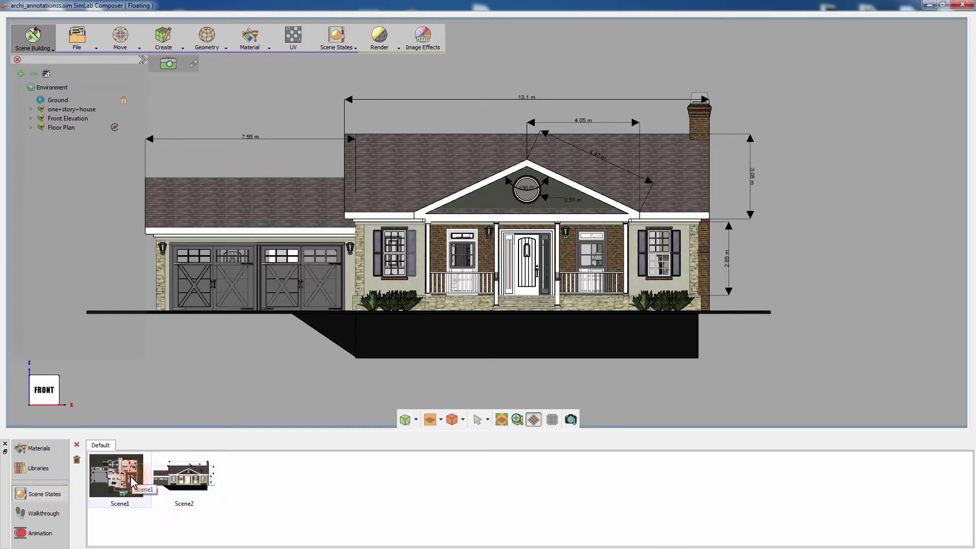
Step: Check the captured scene states by applying Scene1, inspecting its floor-plan annotations closely, and applying Scene2
left_click_drag(133, 483, 198, 369)
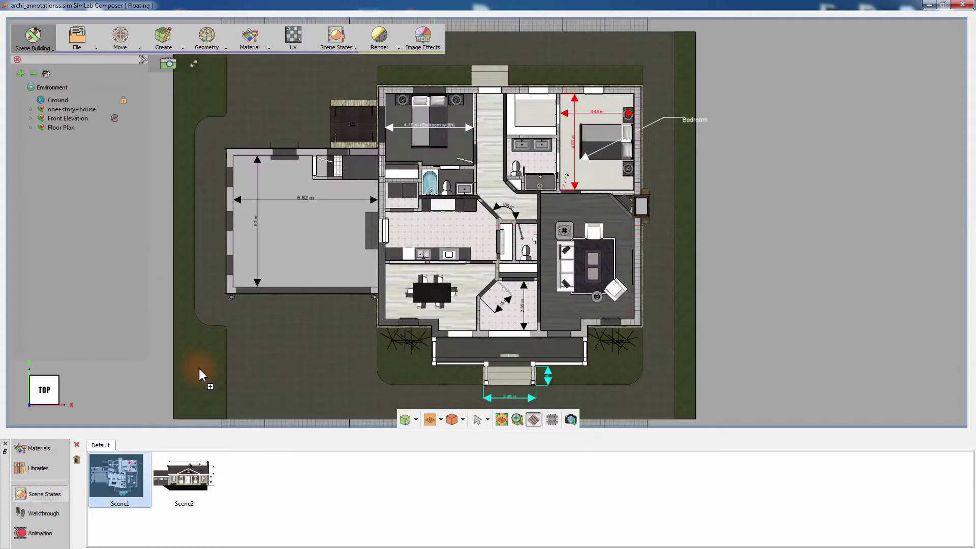
scroll(321, 222, "up", 3)
mouse_move(328, 250)
middle_mouse_down()
mouse_move(396, 282)
mouse_move(284, 294)
middle_mouse_up()
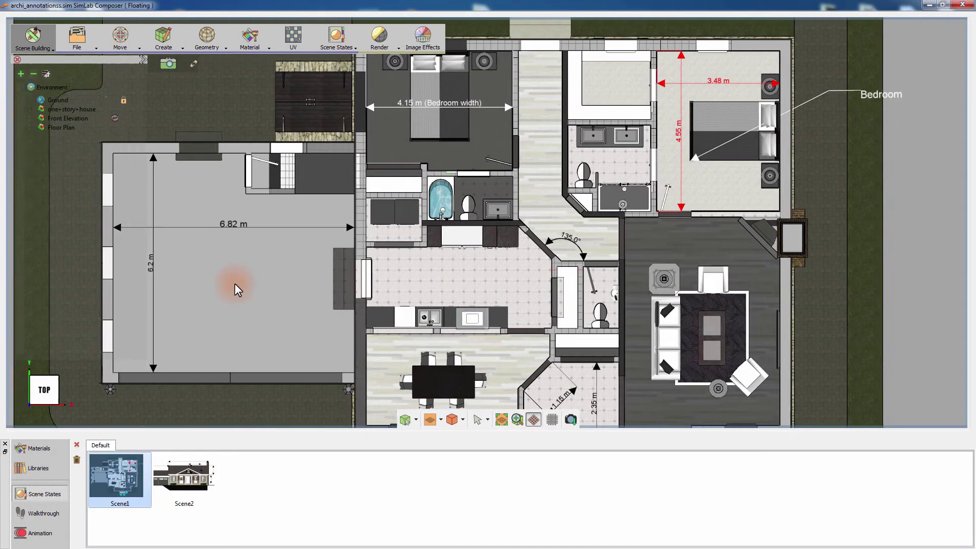
middle_click_drag(602, 193, 529, 264)
left_click_drag(184, 476, 284, 283)
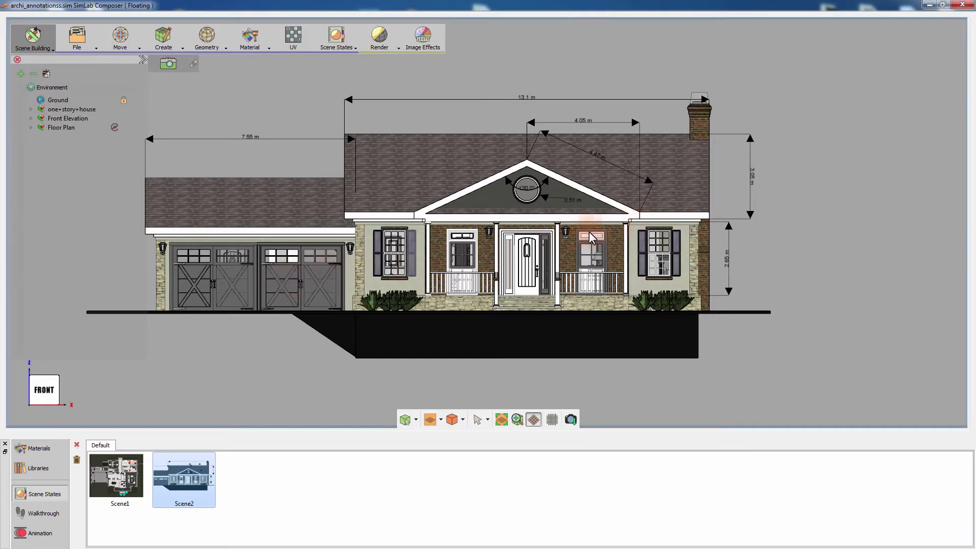
Step: Turn the house to a front-right perspective view and show the Floor Plan annotation group
left_click_drag(612, 227, 386, 247)
left_click(63, 128)
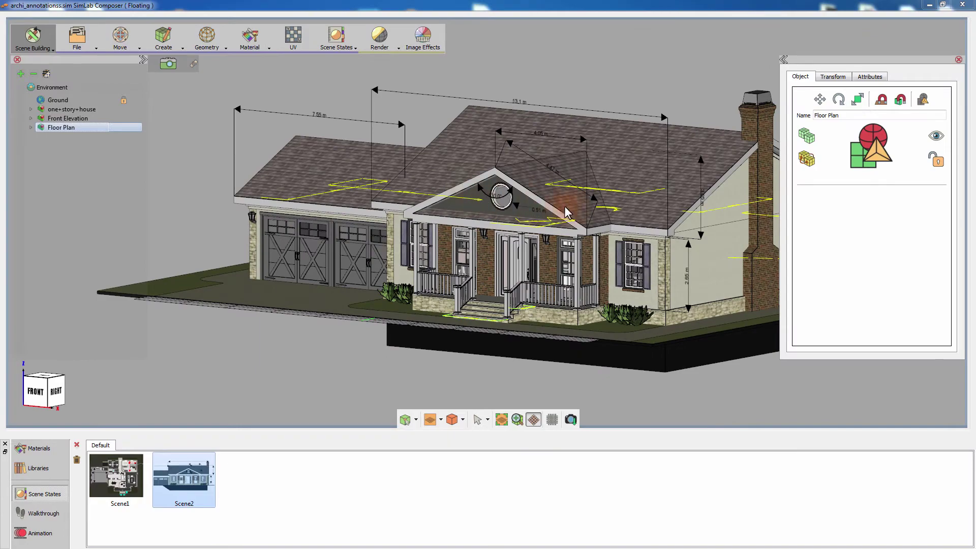
middle_click_drag(576, 205, 462, 209)
left_click(581, 127)
middle_click_drag(581, 127, 529, 153)
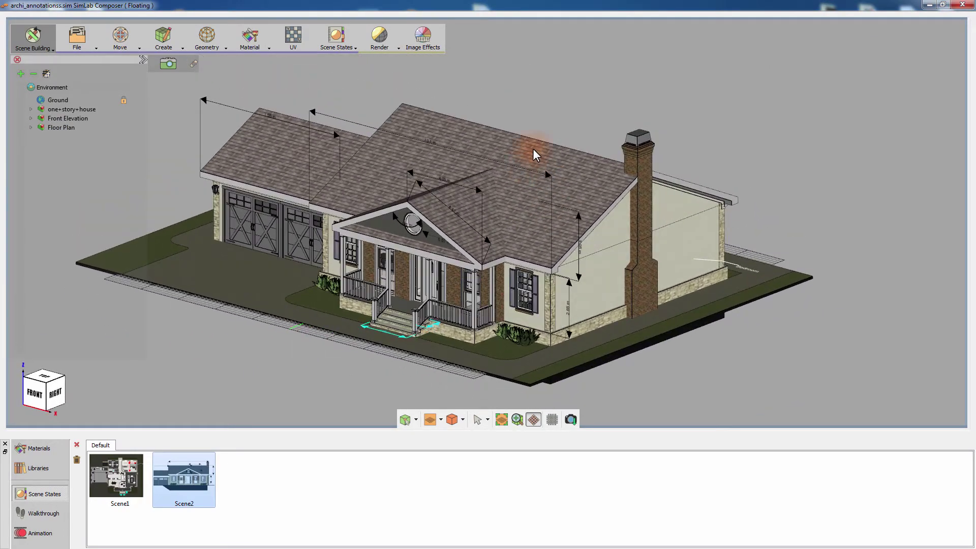
Step: Hide the Ceiling group of the house so the interior can be seen in the perspective view
left_click(534, 150)
left_click(66, 119)
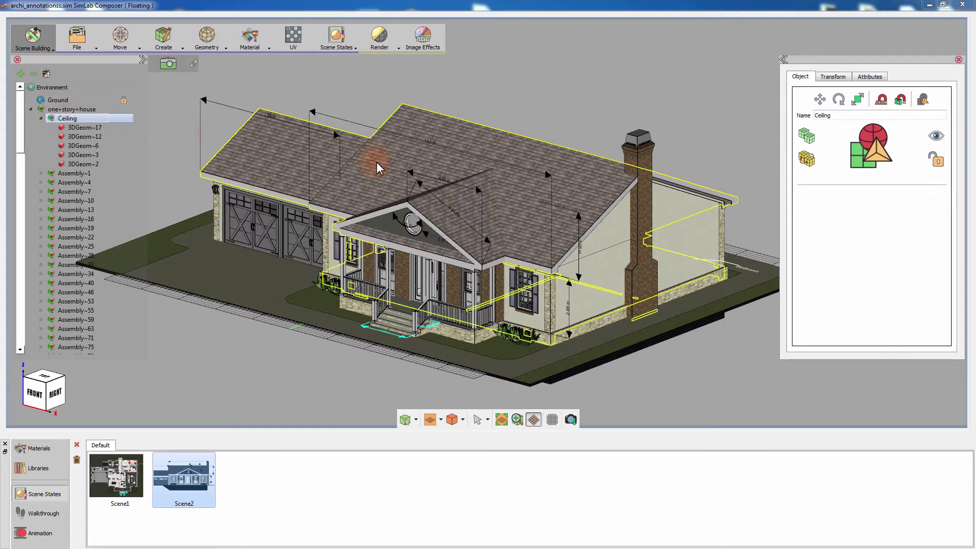
key("h")
middle_click_drag(583, 203, 449, 98)
Step: Capture the perspective view with the roof removed as a scene state in the Default group and close the dialog
left_click(340, 39)
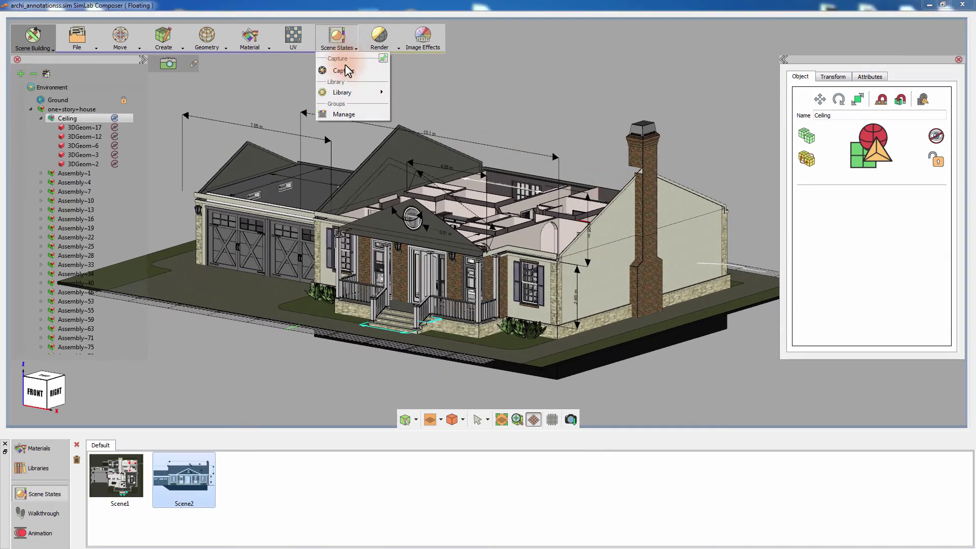
left_click(345, 70)
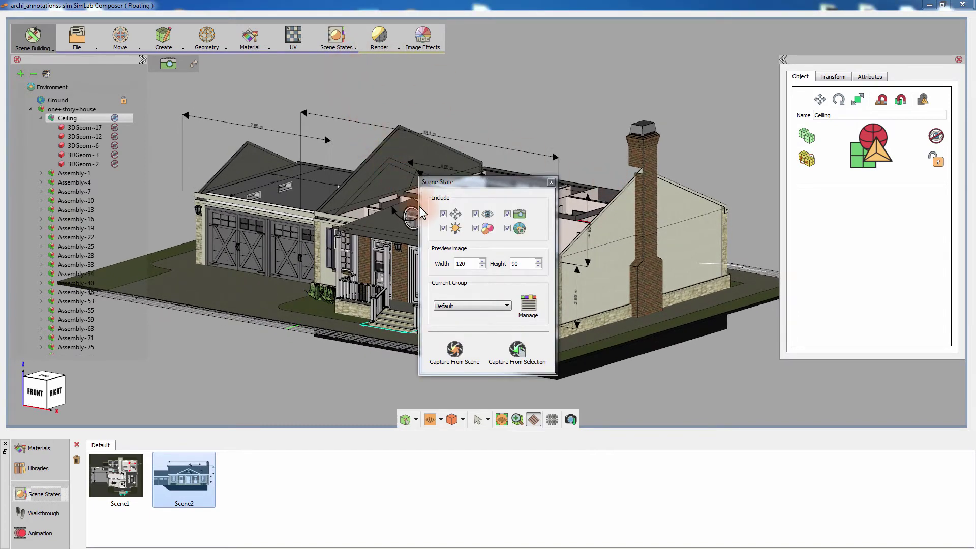
left_click(468, 347)
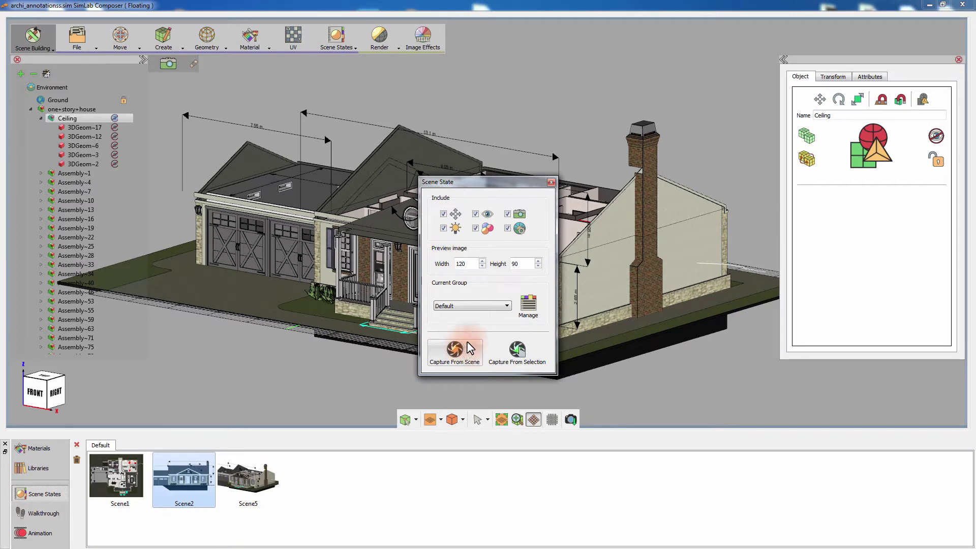
left_click(551, 182)
Step: Rename the scene state Scene1 as Top and Scene2 as Front
left_click(116, 487)
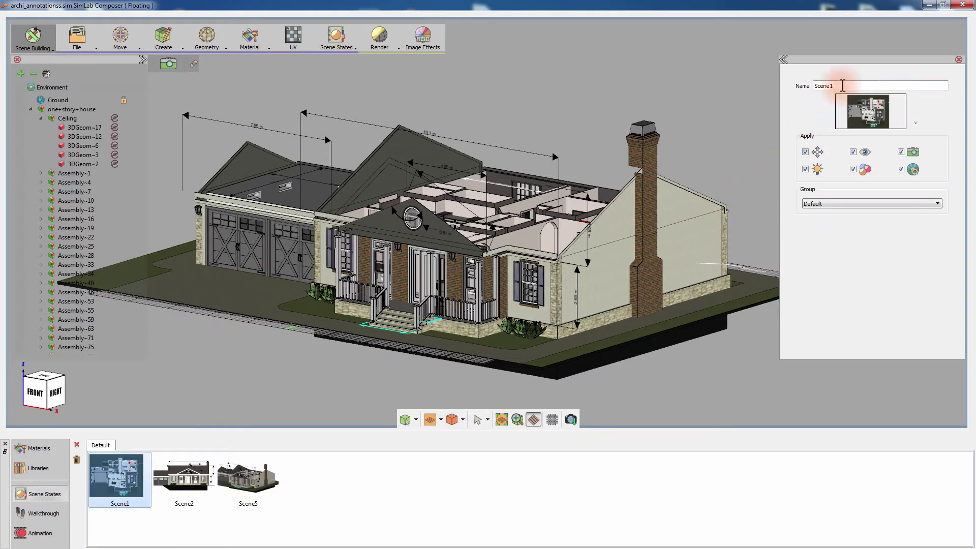
double_click(817, 86)
type("Top")
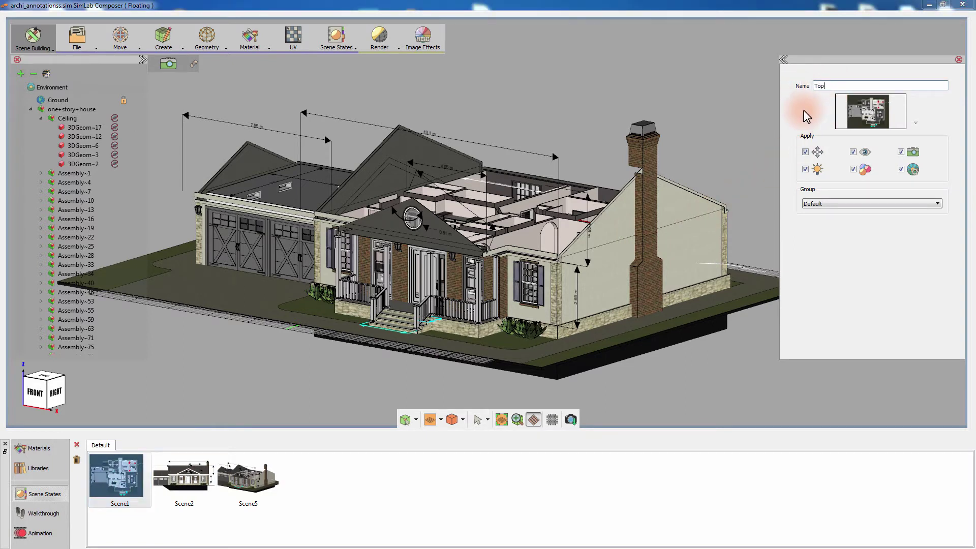
left_click(184, 475)
double_click(841, 85)
type("Front")
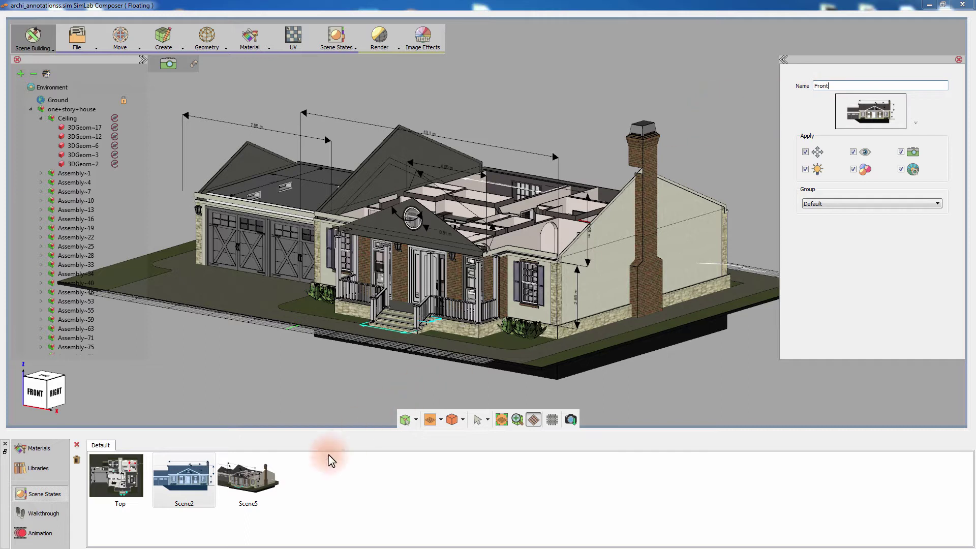
Step: Rename the scene state Scene5 as Perspective
left_click(257, 485)
double_click(838, 85)
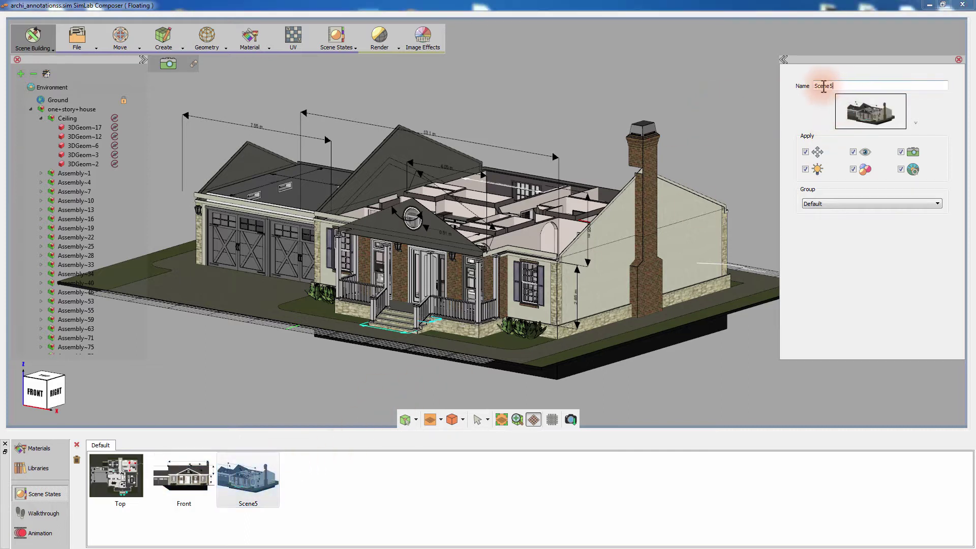
type("Per")
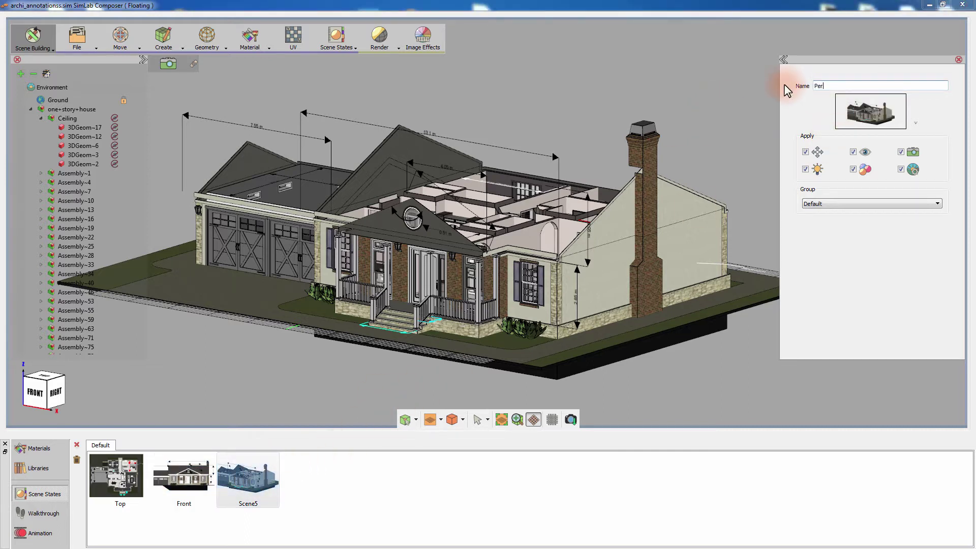
type("spective")
left_click(642, 72)
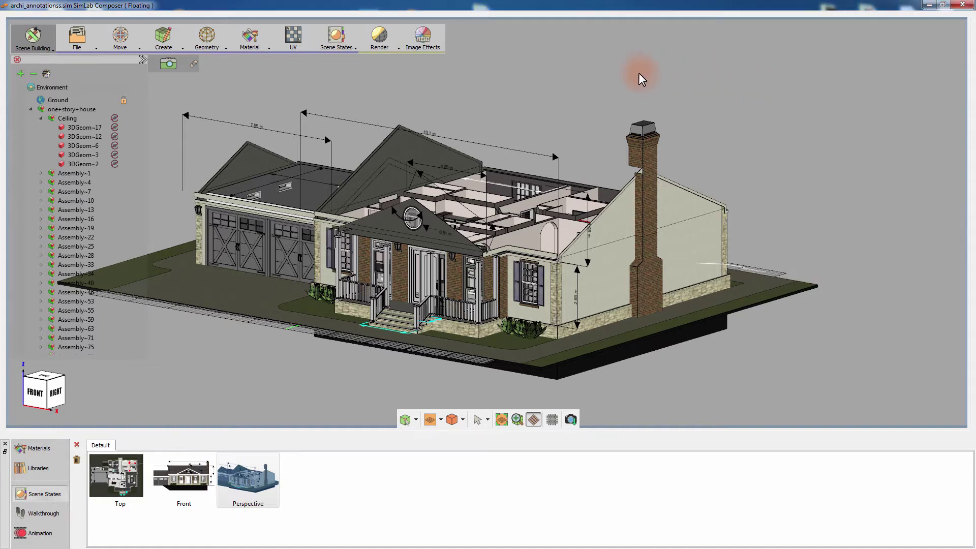
Step: Apply the Front scene state and then the Top one to check the saved views
middle_click_drag(604, 123, 640, 131)
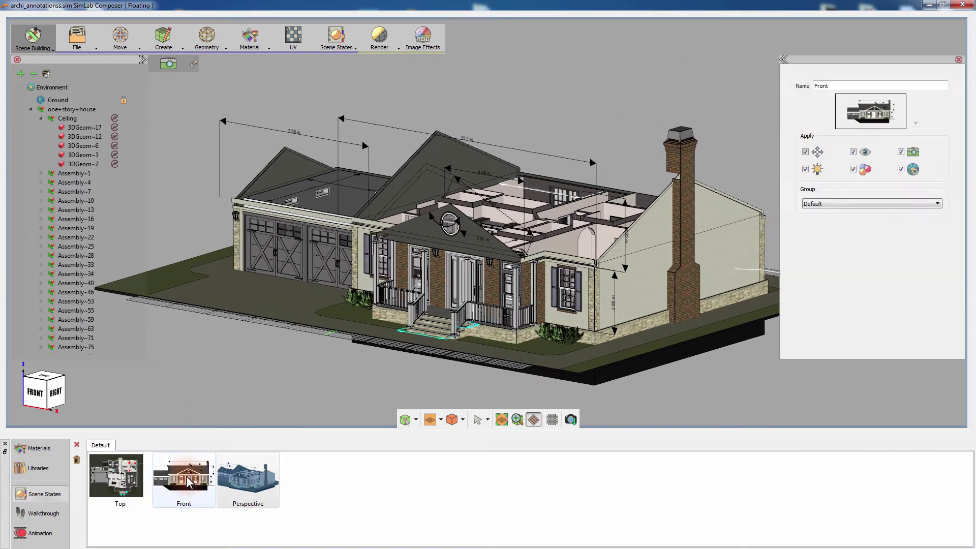
double_click(186, 473)
double_click(116, 475)
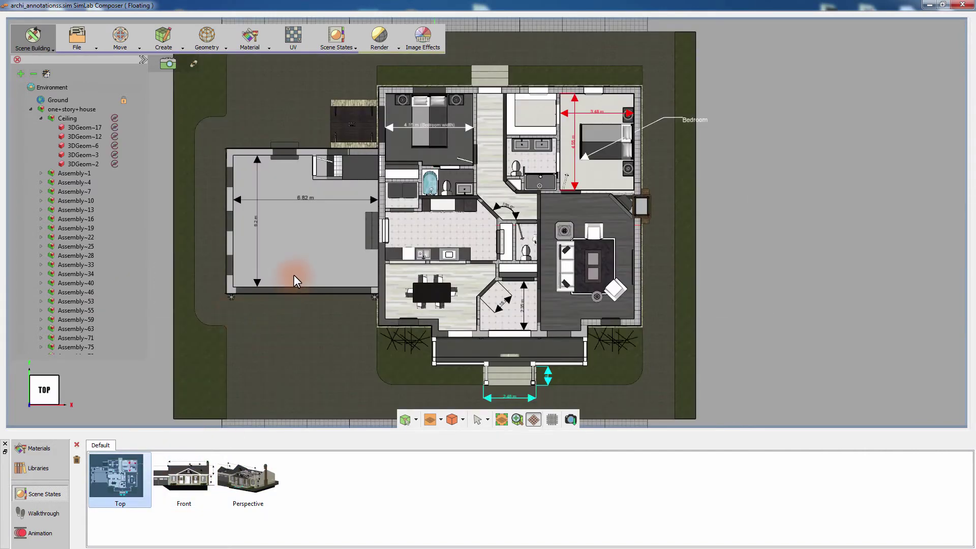
Step: Open the 3D PDF export settings and start a new page template in SimLab Template Designer
left_click(84, 46)
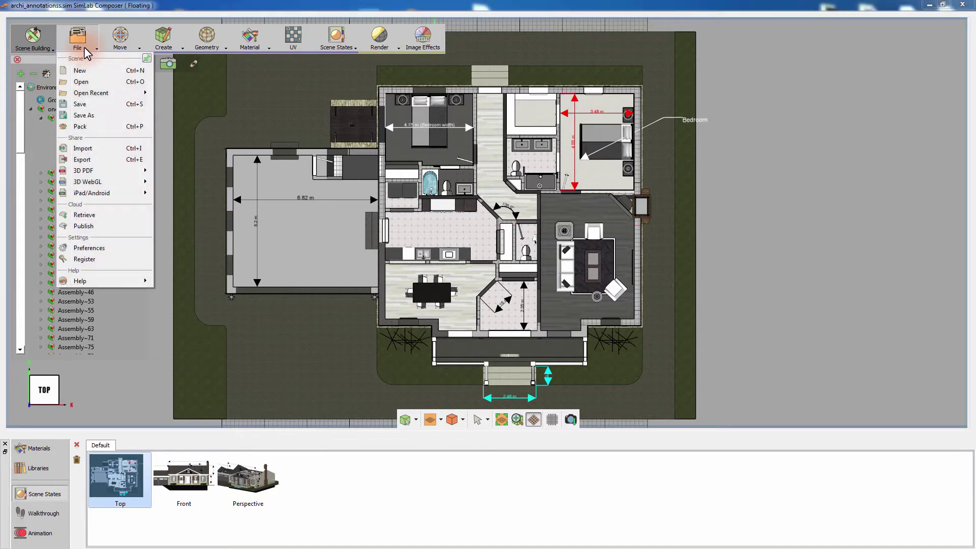
left_click(107, 170)
left_click(199, 206)
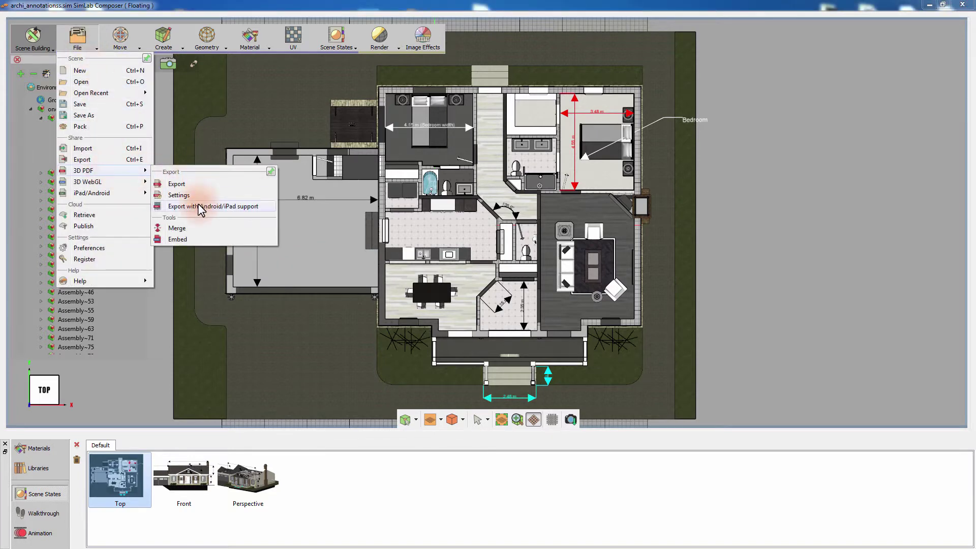
left_click(197, 195)
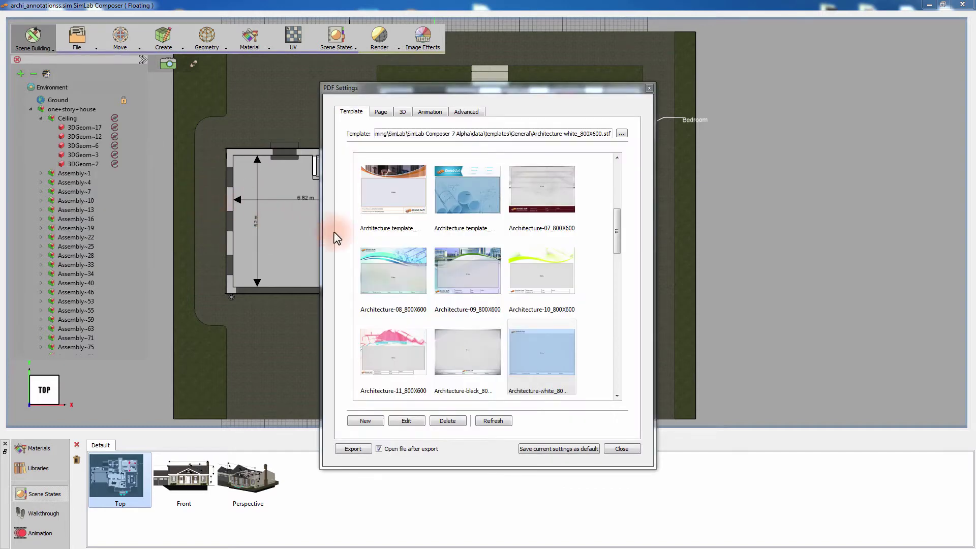
left_click(363, 421)
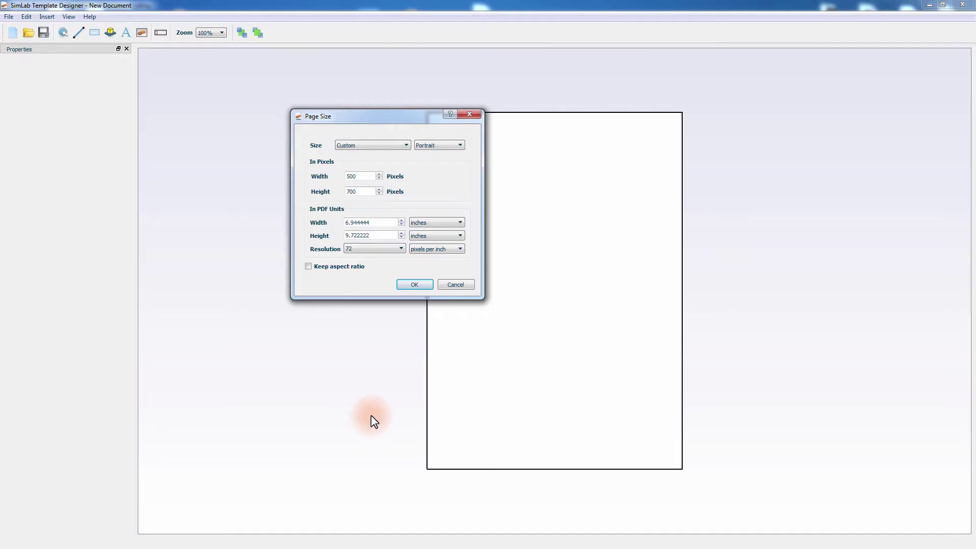
Step: Set the new template's page size to 1800 pixels wide and 1000 pixels high
double_click(371, 174)
type("1800")
double_click(369, 191)
type("1000")
left_click(413, 284)
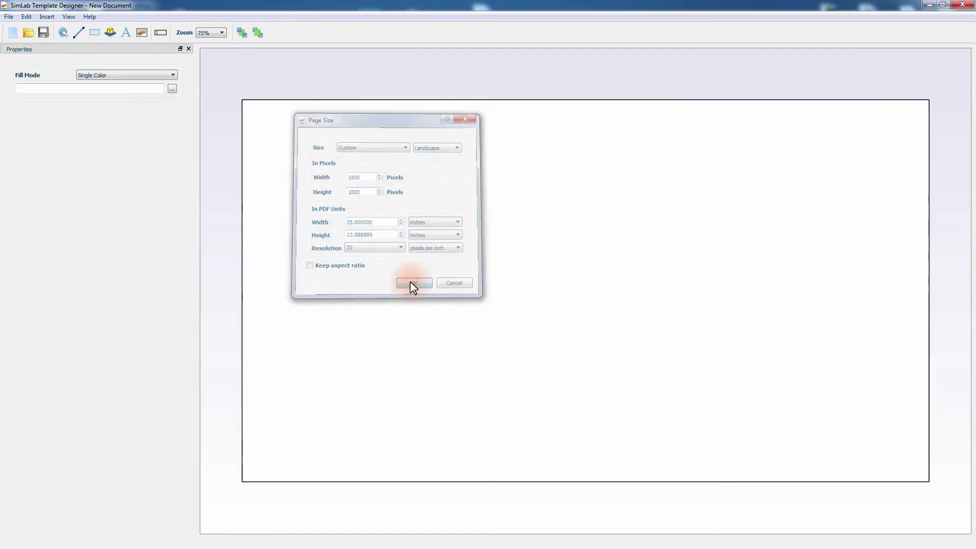
Step: Draw a 3D area about 1502 by 748 pixels on the page, leaving free space beneath it
left_click(110, 32)
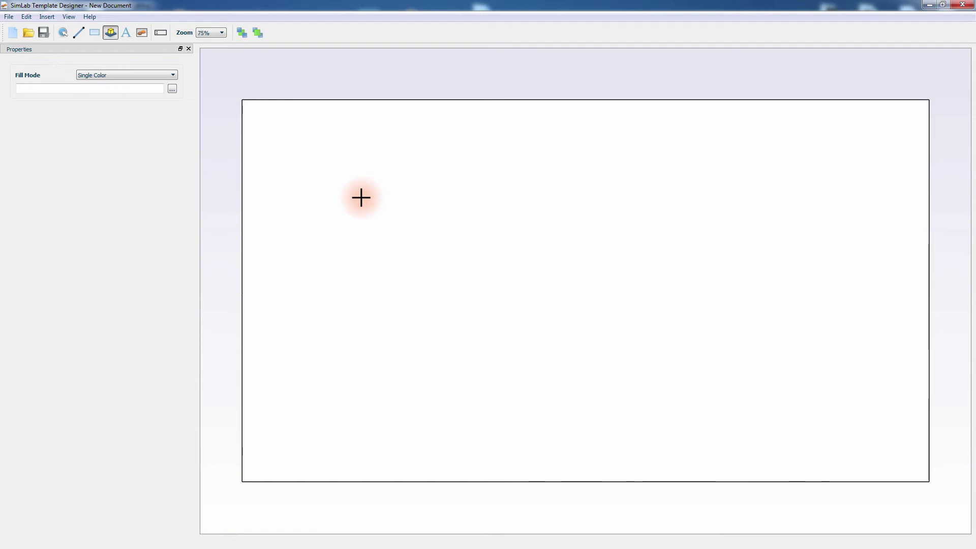
left_click(303, 145)
left_click_drag(342, 182, 877, 430)
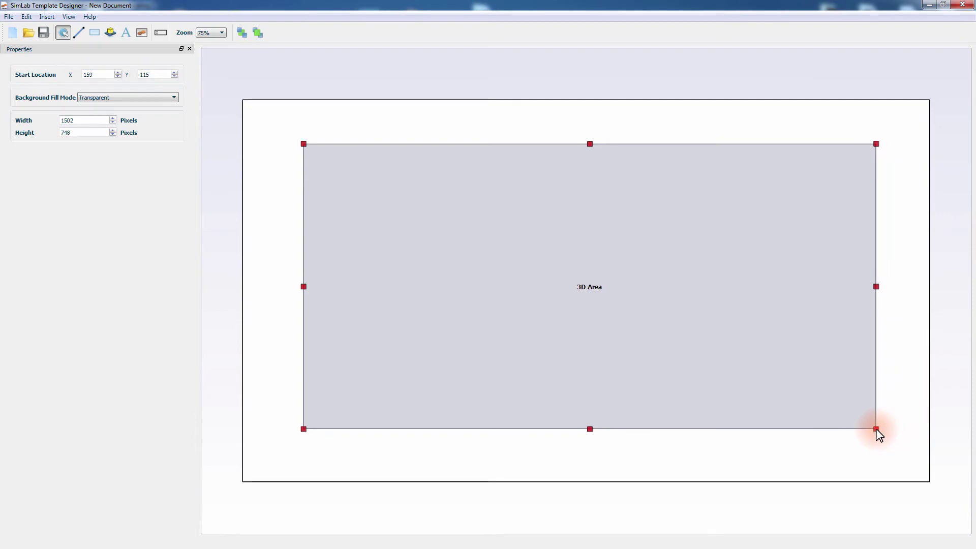
left_click(834, 450)
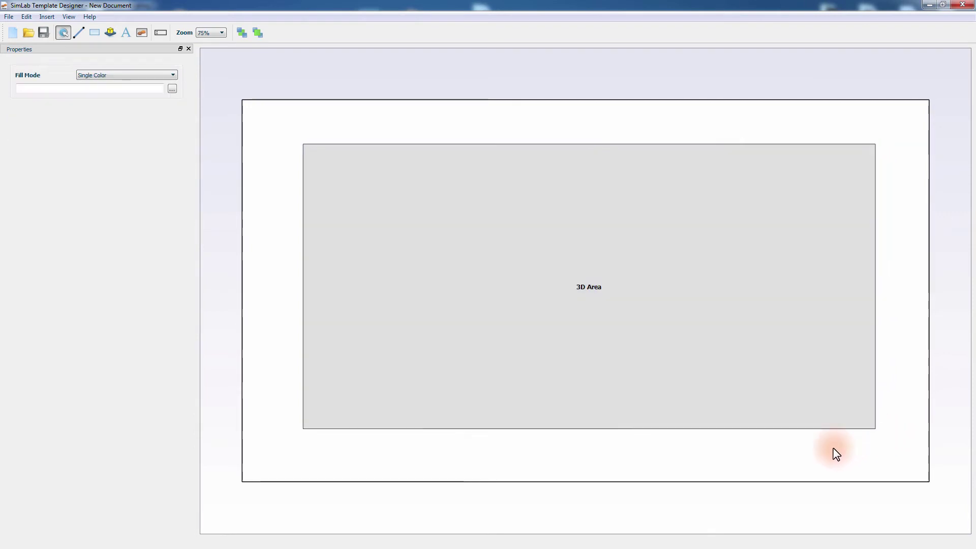
Step: Add a text reading Front Elevation below the lower-left part of the 3D area
left_click(127, 33)
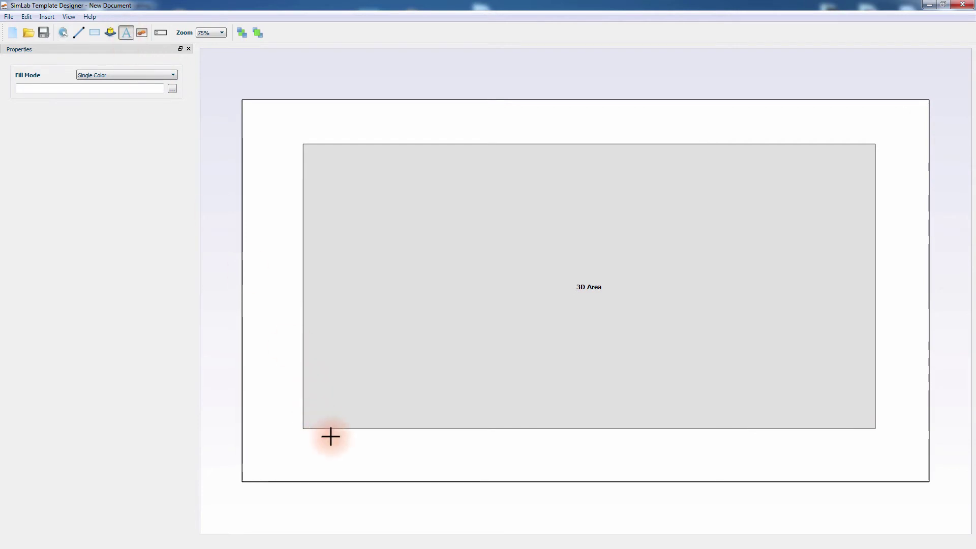
left_click(356, 458)
left_click_drag(351, 206, 292, 206)
type("Front Elev")
Step: Set the Front Elevation text's font size to 18 and move the text to about X 286, Y 913
left_click_drag(347, 205, 292, 205)
left_click(506, 185)
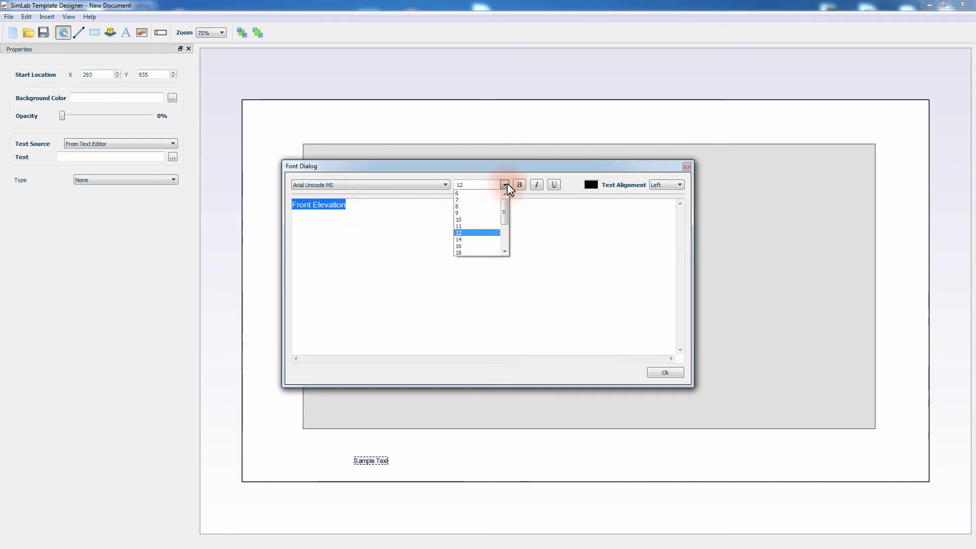
left_click_drag(501, 219, 504, 224)
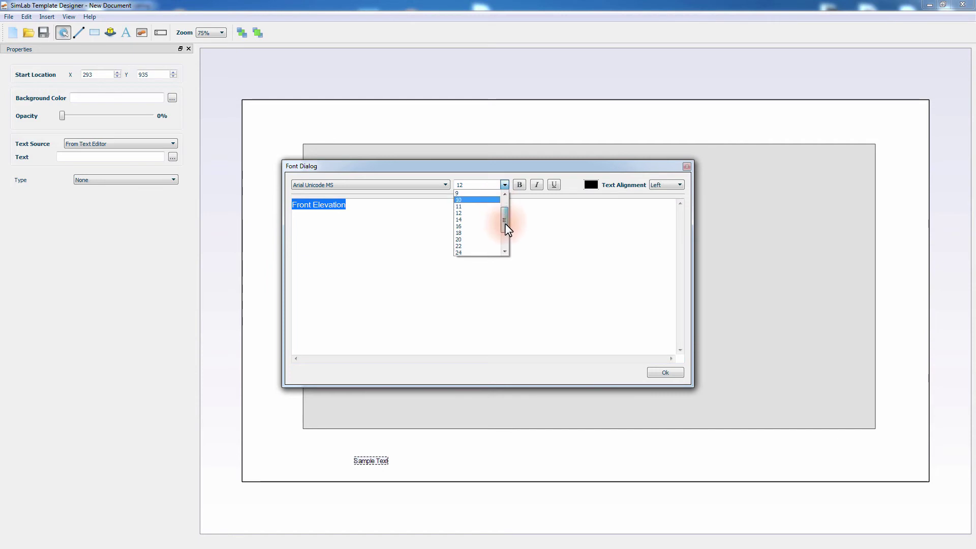
left_click(471, 232)
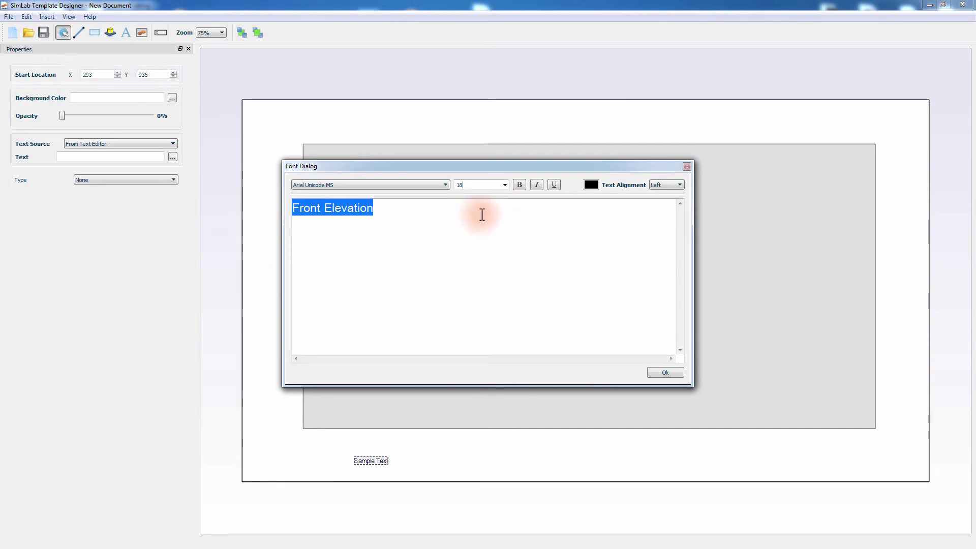
left_click(655, 370)
left_click_drag(387, 463, 389, 461)
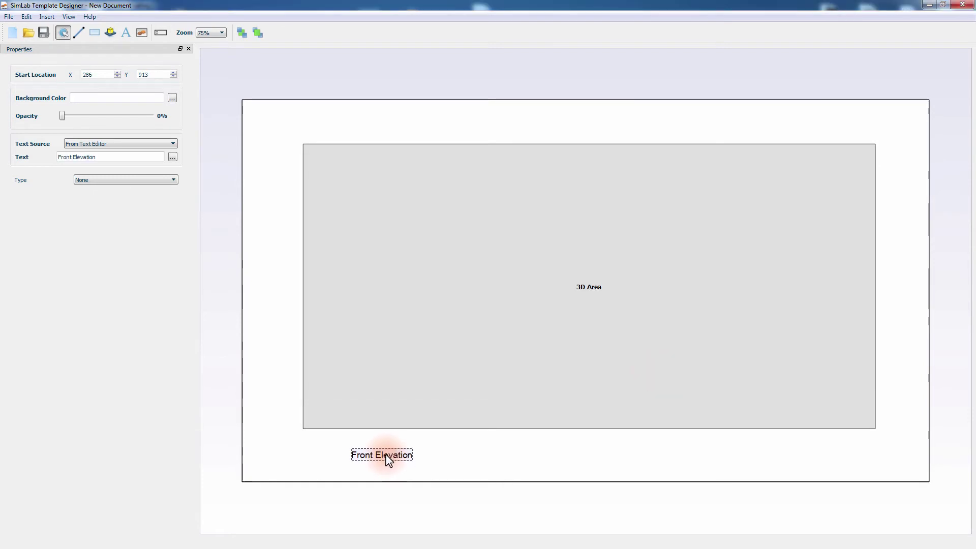
Step: Give the Front Elevation text a Scene State action that calls the state named Front
left_click(109, 180)
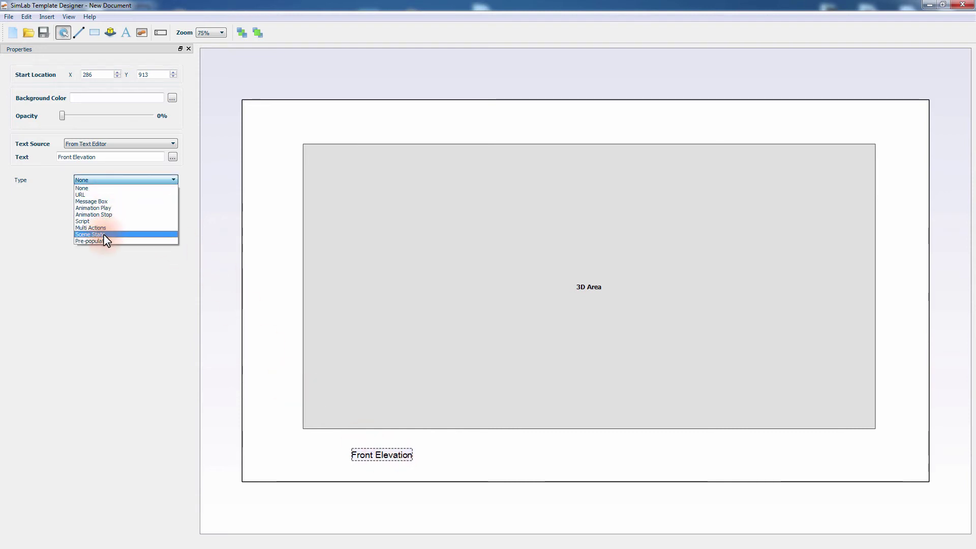
left_click(103, 233)
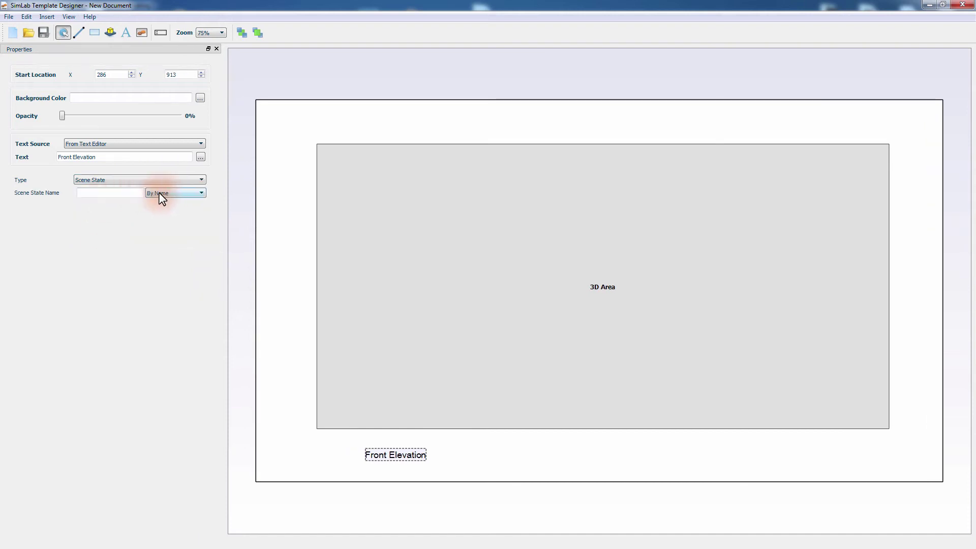
left_click(135, 193)
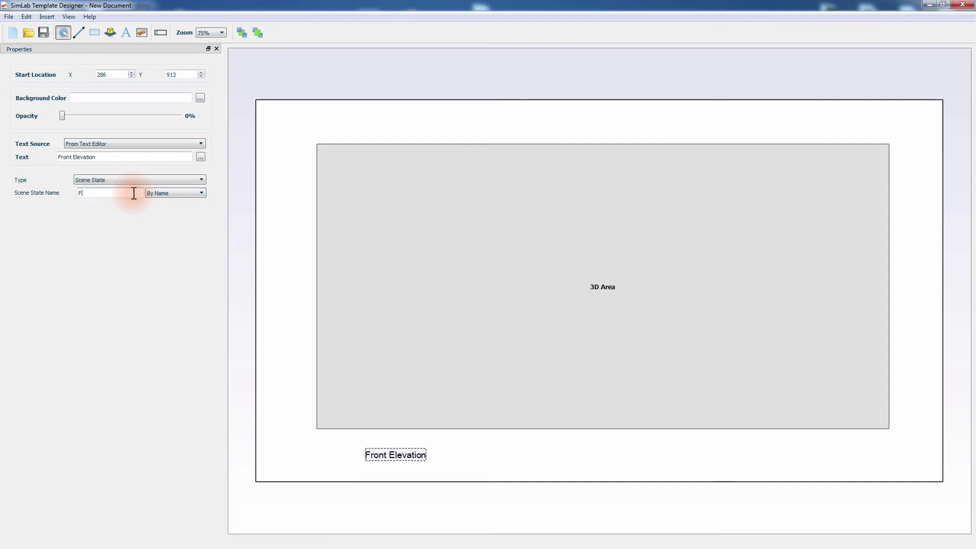
type("ront")
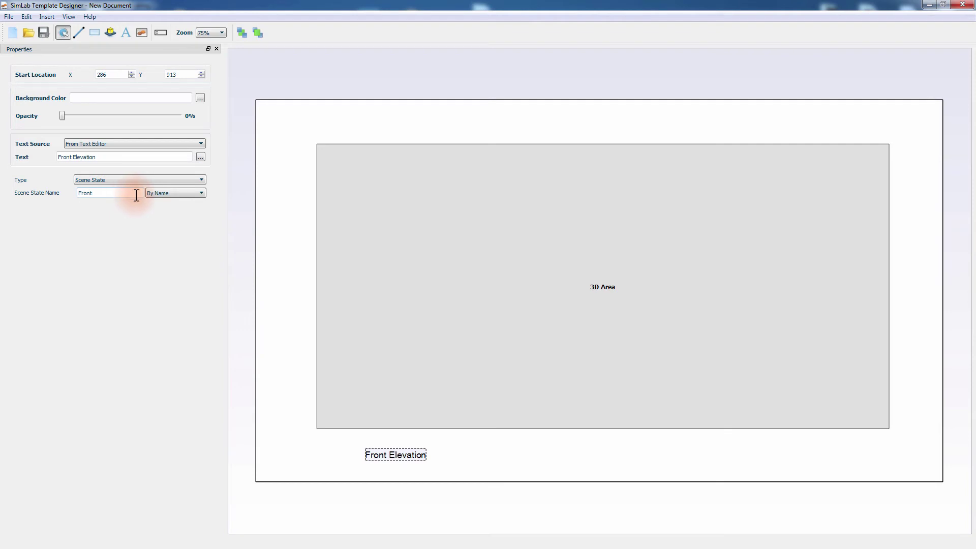
Step: Duplicate the Front Elevation text, place the copy beside it at about X 520, Y 912, and reword it as Floor Plan
left_click(401, 455)
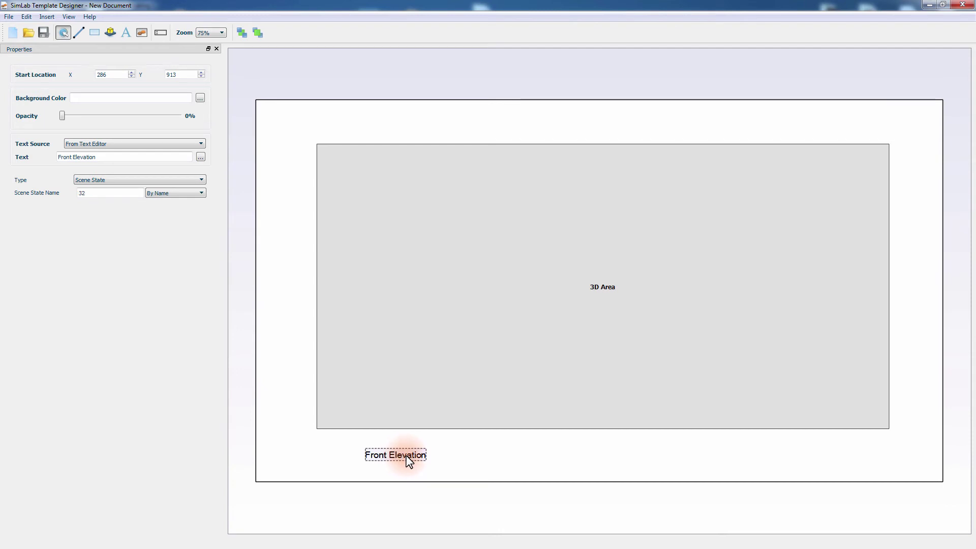
left_click_drag(409, 460, 497, 460)
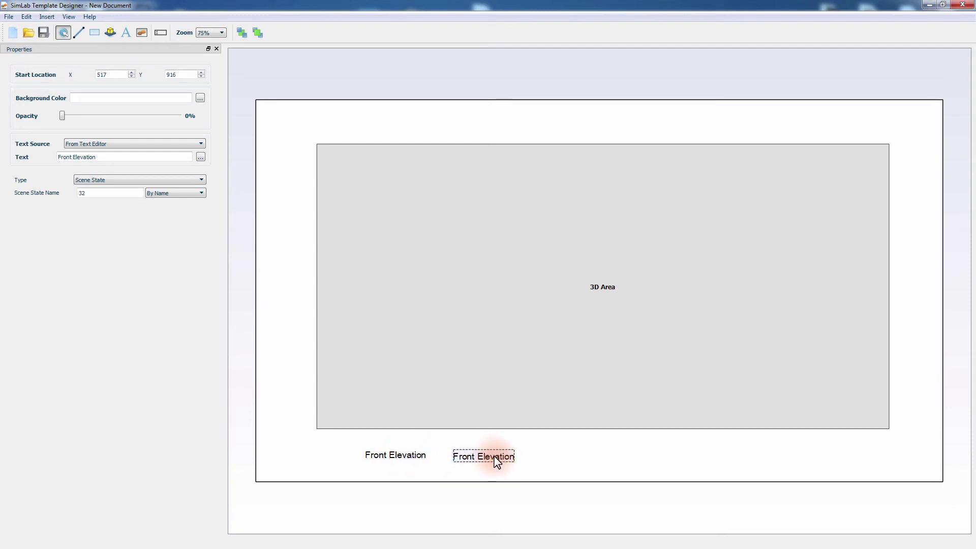
double_click(497, 460)
left_click_drag(372, 212, 264, 216)
type("Floor")
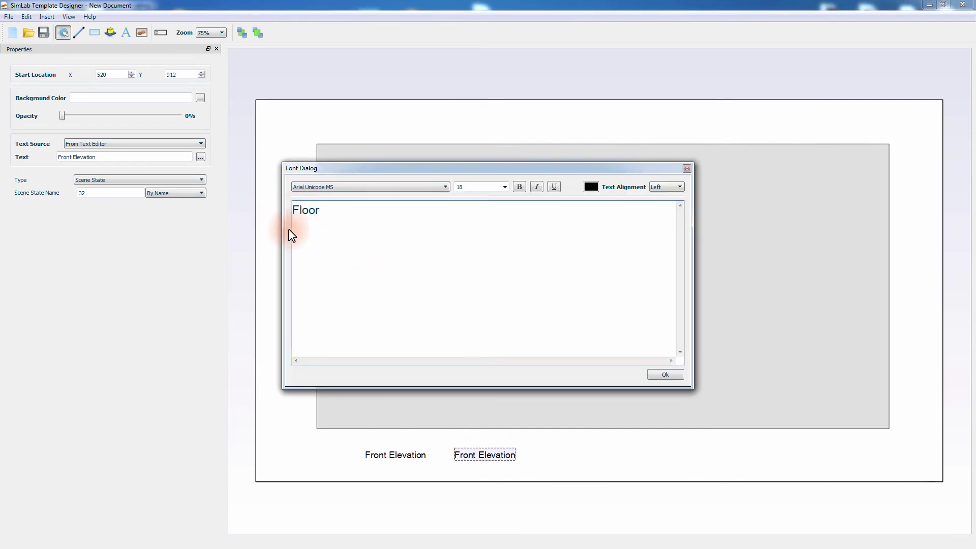
type(" Plan")
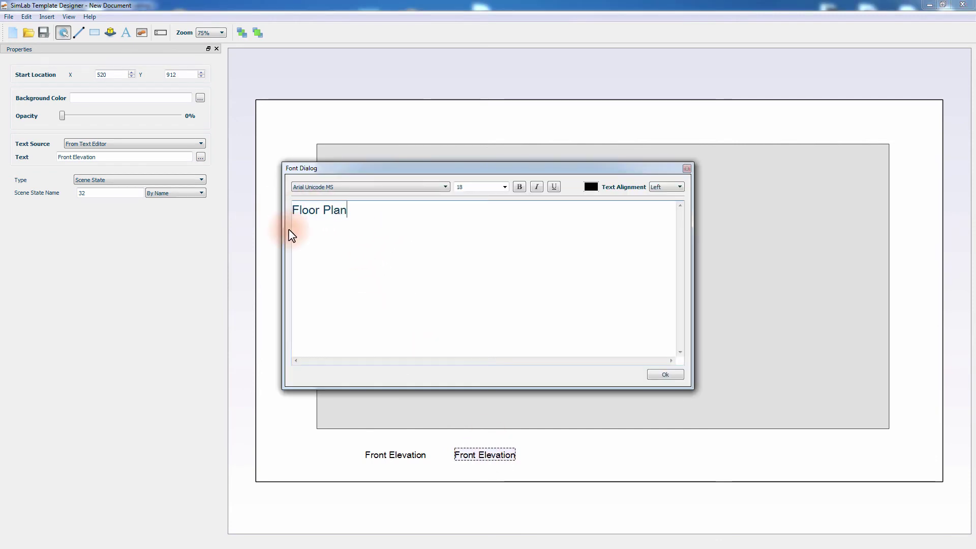
left_click(664, 375)
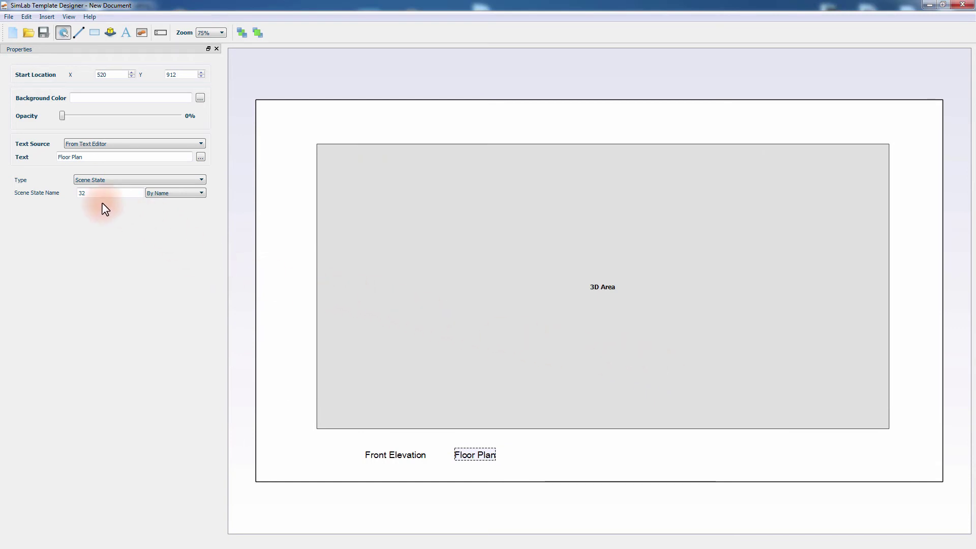
Step: Set the Floor Plan text's scene state name to Top and check the links of both texts
left_click_drag(102, 195, 77, 193)
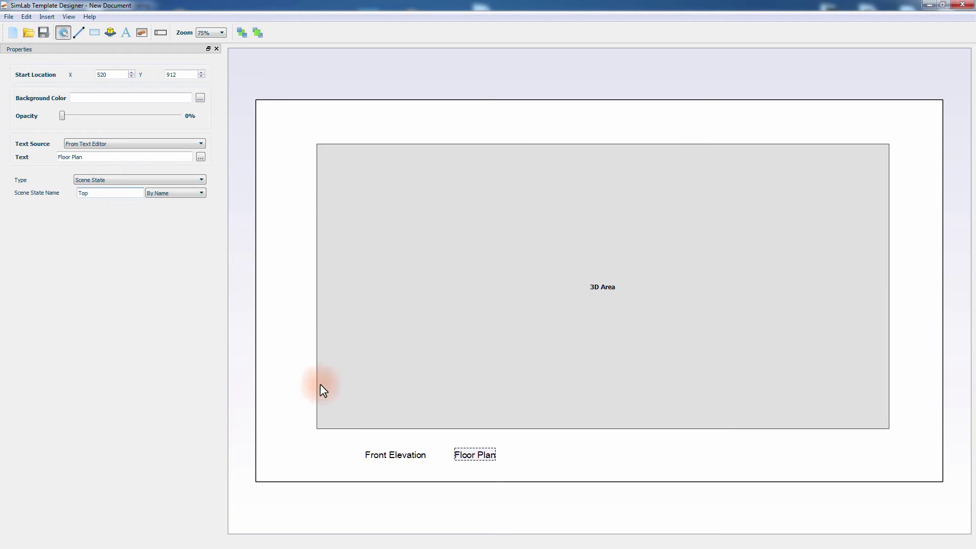
left_click(410, 459)
left_click(481, 458)
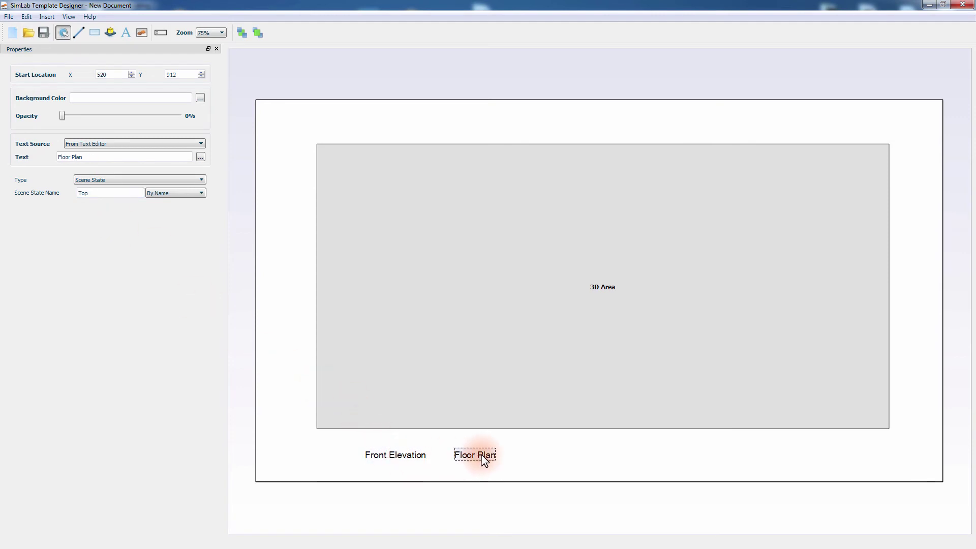
Step: Duplicate the Floor Plan text, place the copy beside it at about X 706, Y 912, and reword it as Perspective
type("32")
left_click_drag(484, 458, 554, 461, "ctrl")
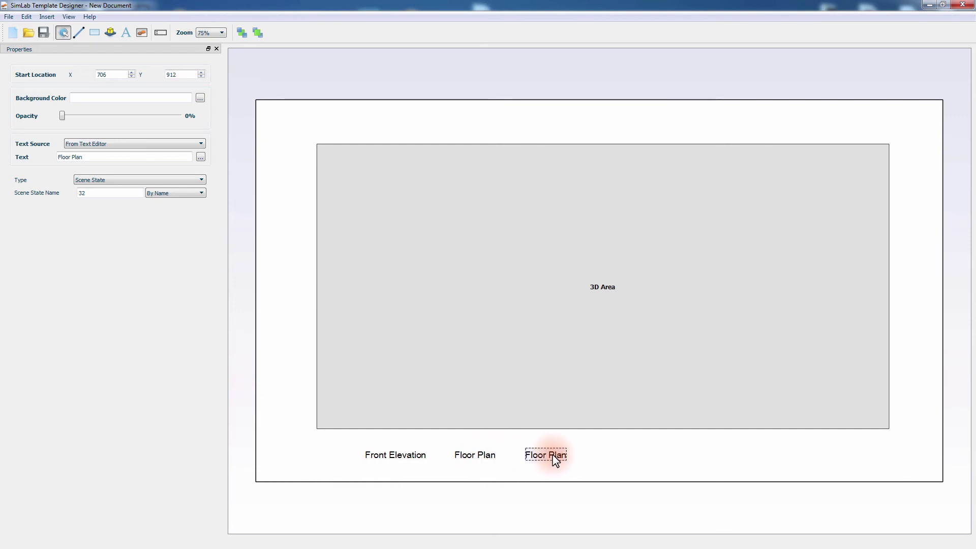
double_click(555, 460)
left_click(401, 240)
left_click_drag(356, 213, 272, 214)
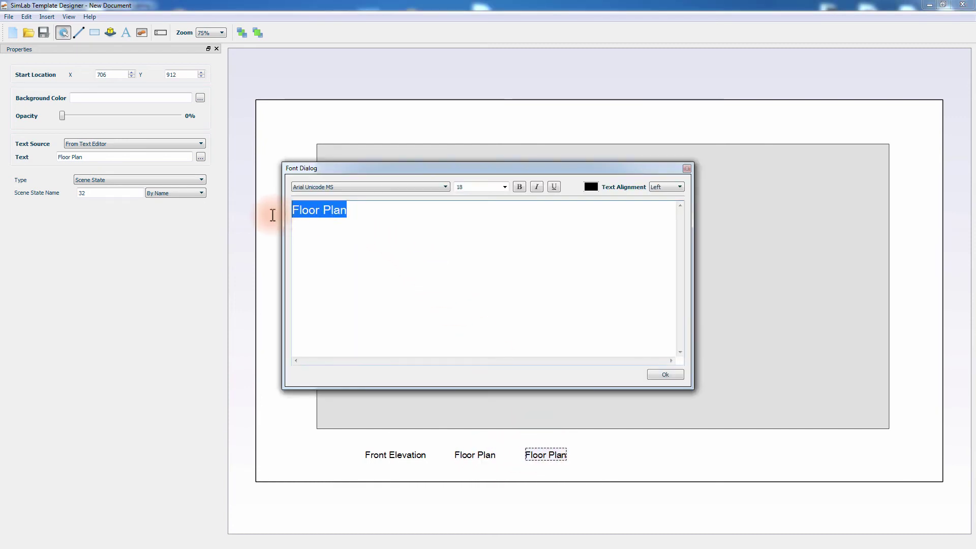
type("Perspective")
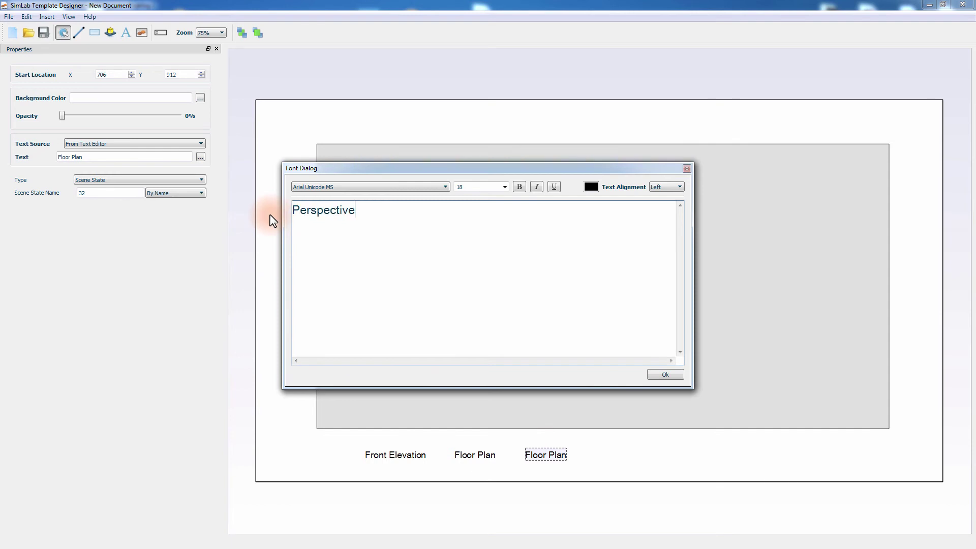
left_click(661, 377)
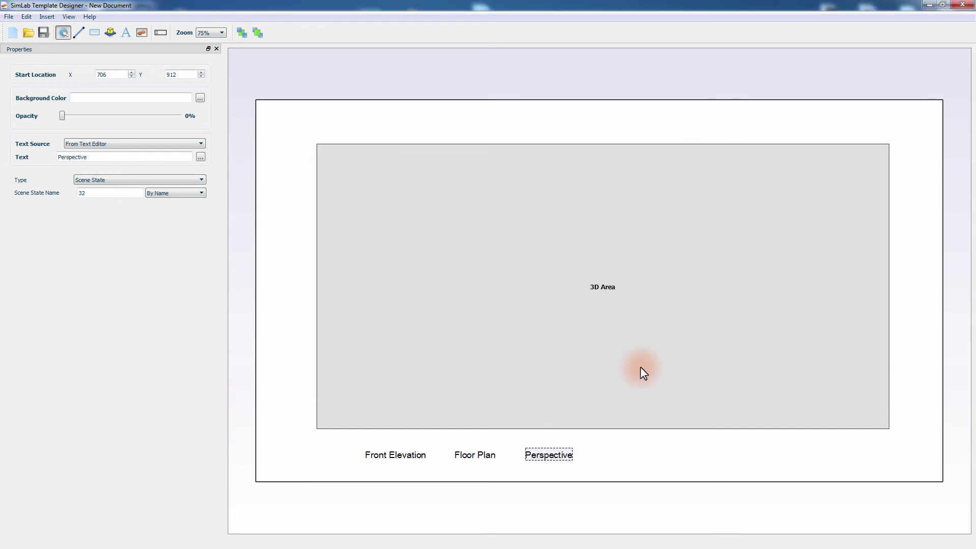
Step: Set the Perspective text's scene state name to Perspective and check the links of all three texts
double_click(79, 192)
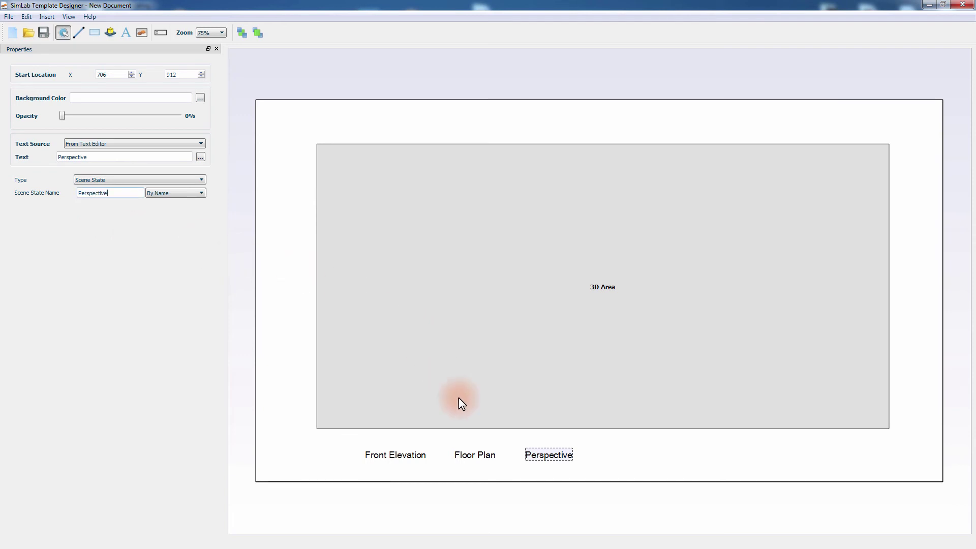
left_click(478, 456)
left_click(414, 457)
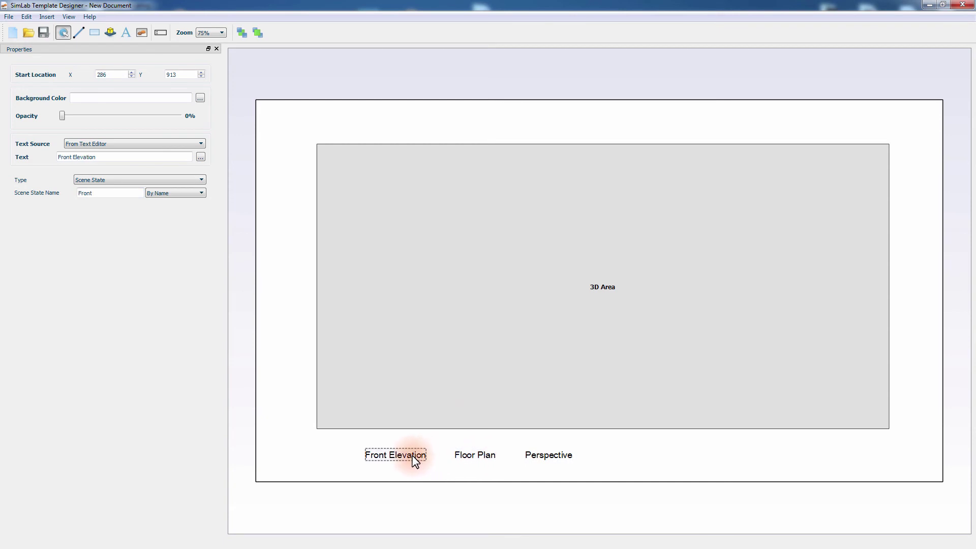
left_click(545, 458)
left_click(74, 65)
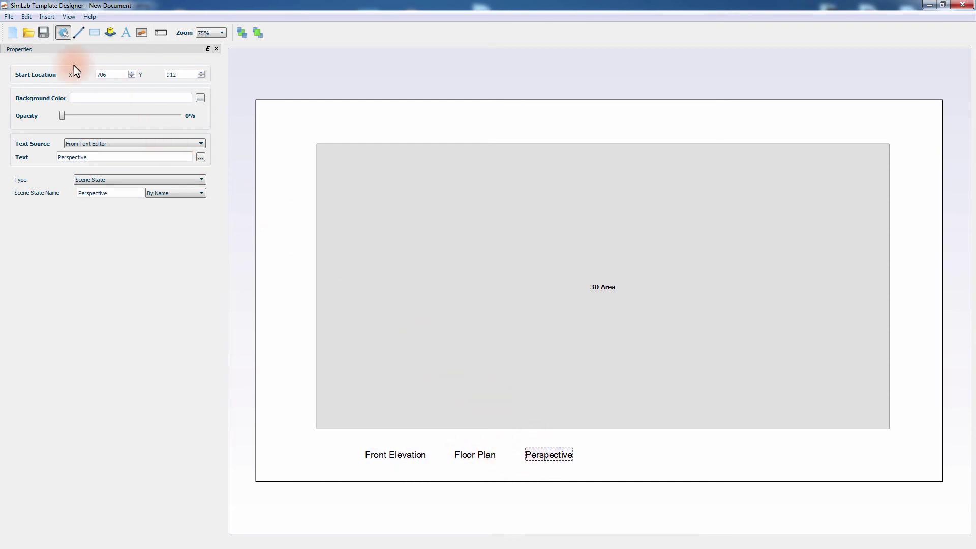
Step: Save the template as Archi_plans in the General templates folder and close the template designer
left_click(9, 16)
left_click(27, 67)
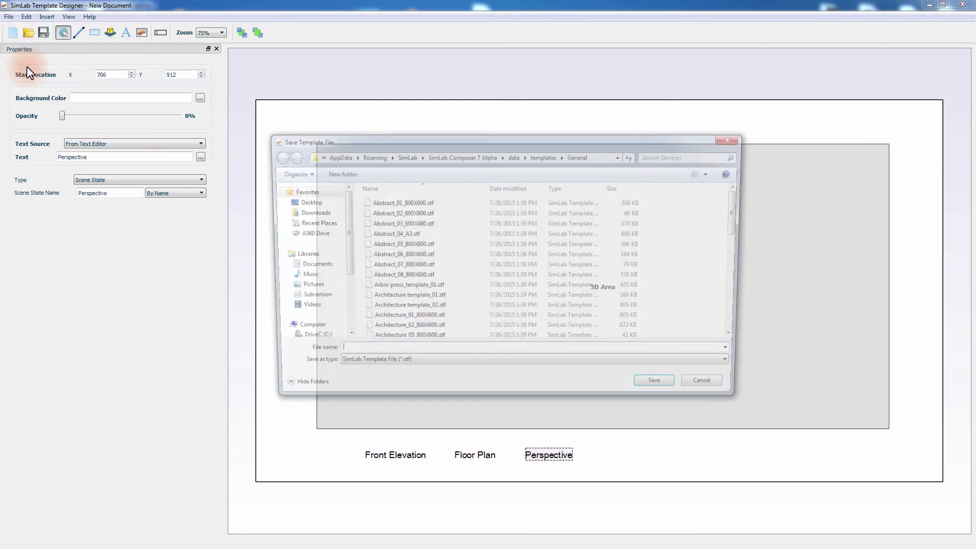
type("Archi_plans")
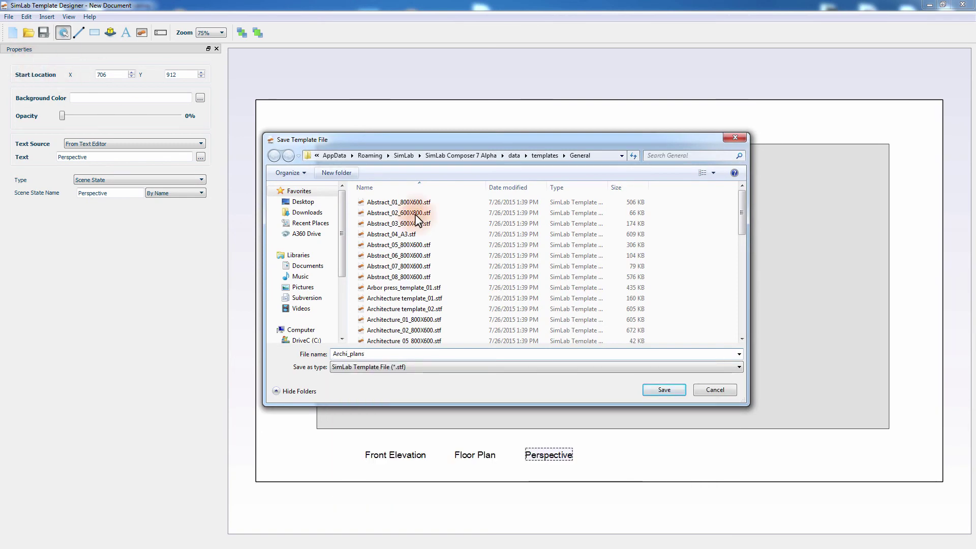
left_click(664, 388)
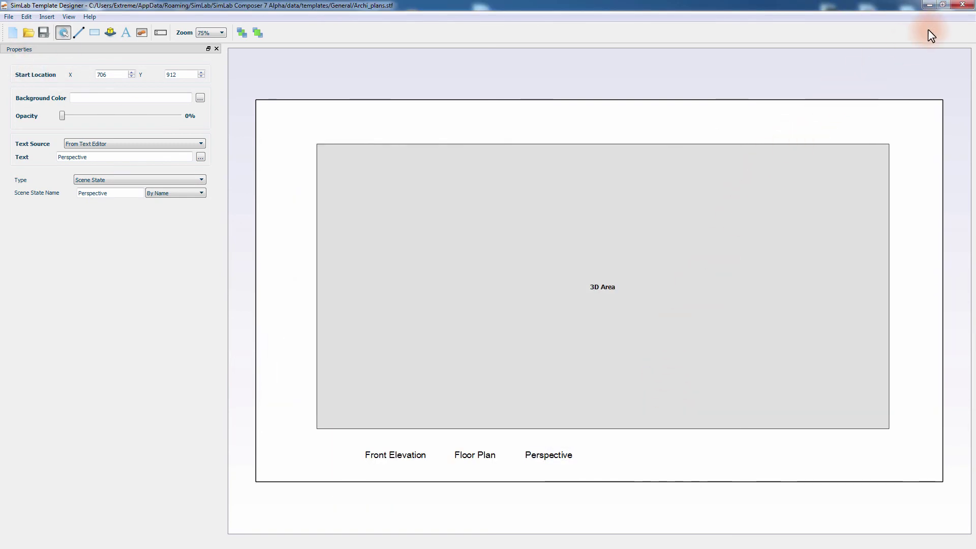
left_click(962, 5)
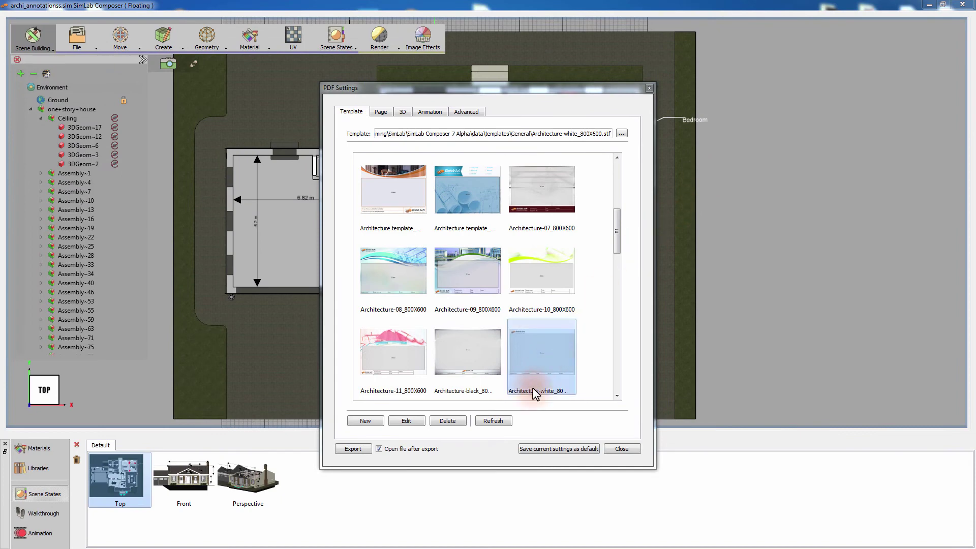
Step: Refresh the PDF template list and select the Archi_plans template for the export
left_click(498, 422)
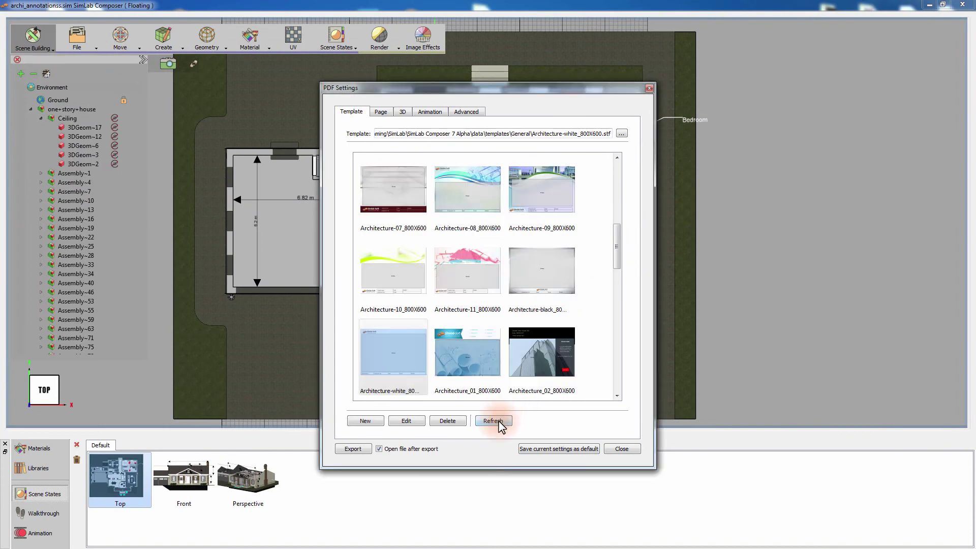
left_click_drag(622, 254, 619, 238)
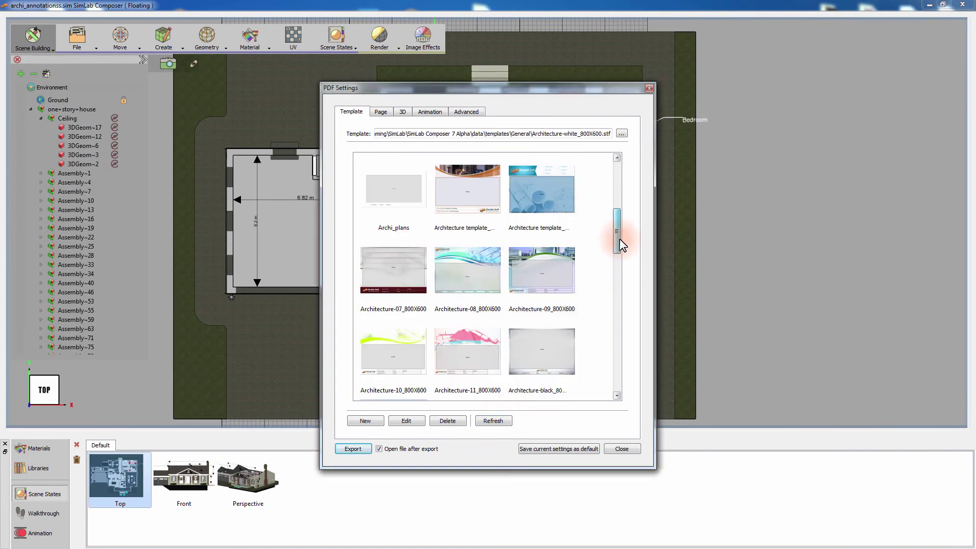
left_click(395, 193)
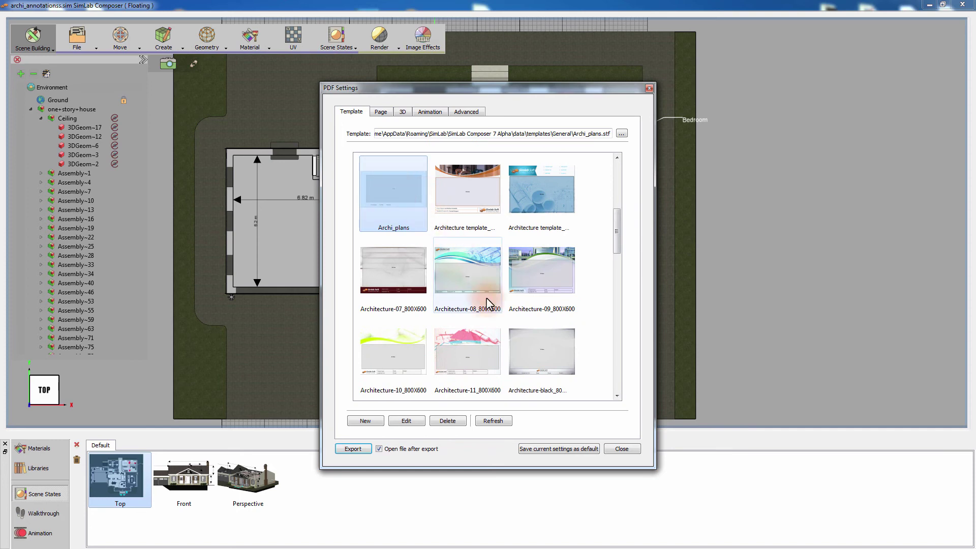
Step: Export the model as a U3D-based 3D PDF named one story house in the Archi folder, accepting the export options
left_click(353, 449)
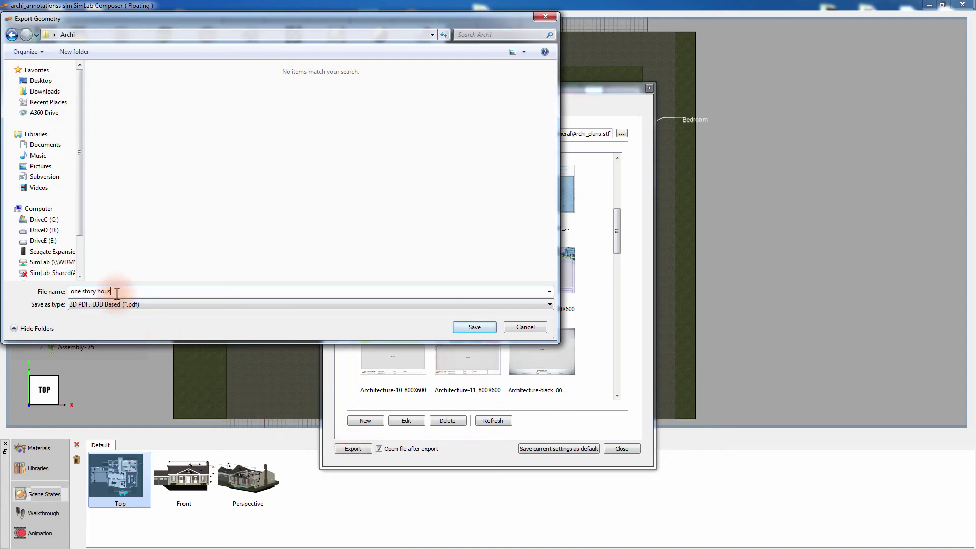
left_click(468, 329)
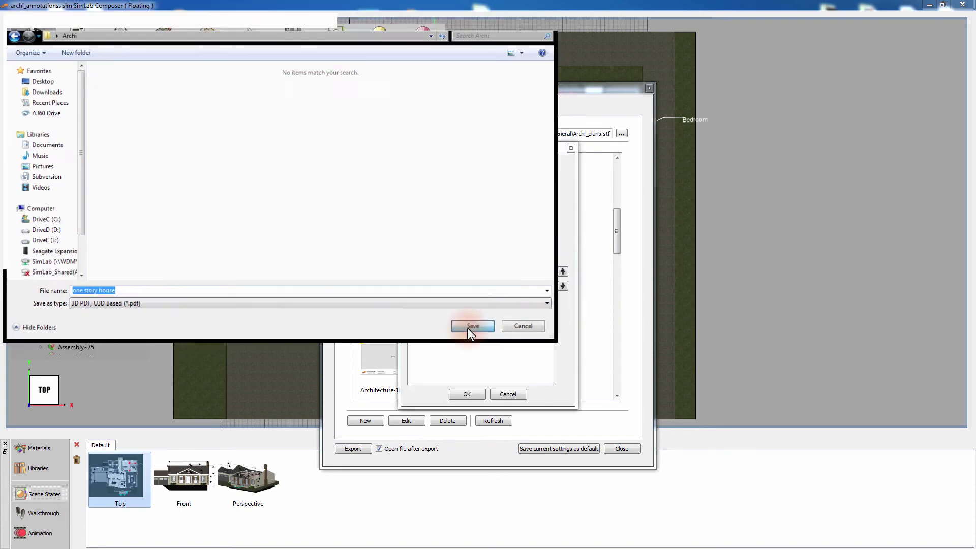
left_click(454, 395)
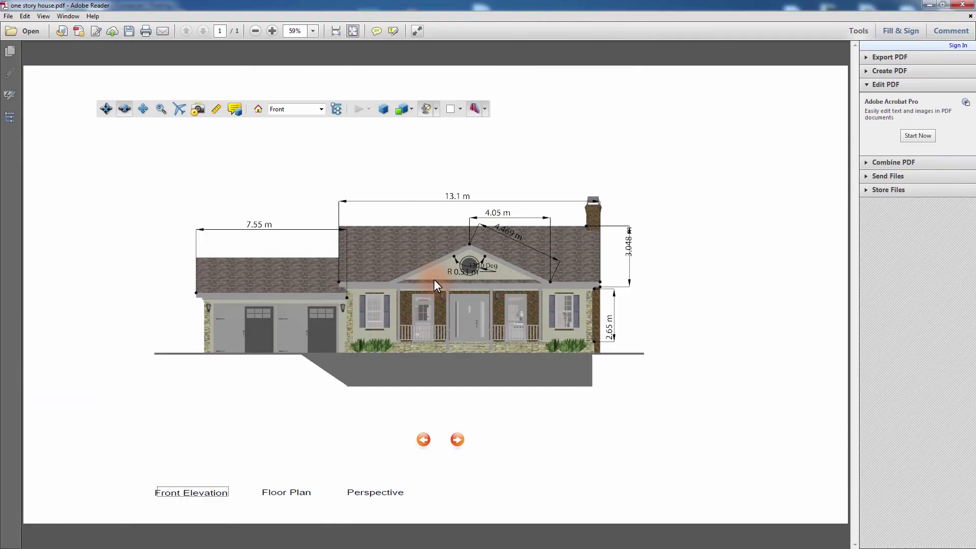
Step: In Adobe Reader, follow the exported PDF's Floor Plan link and examine the dimensioned rooms and garage up close
left_click(294, 494)
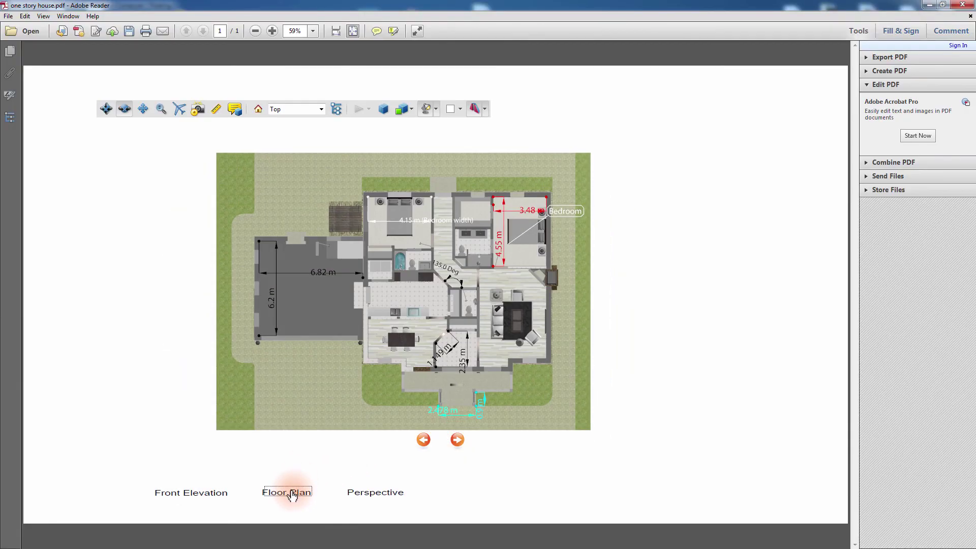
scroll(483, 255, "up", 2)
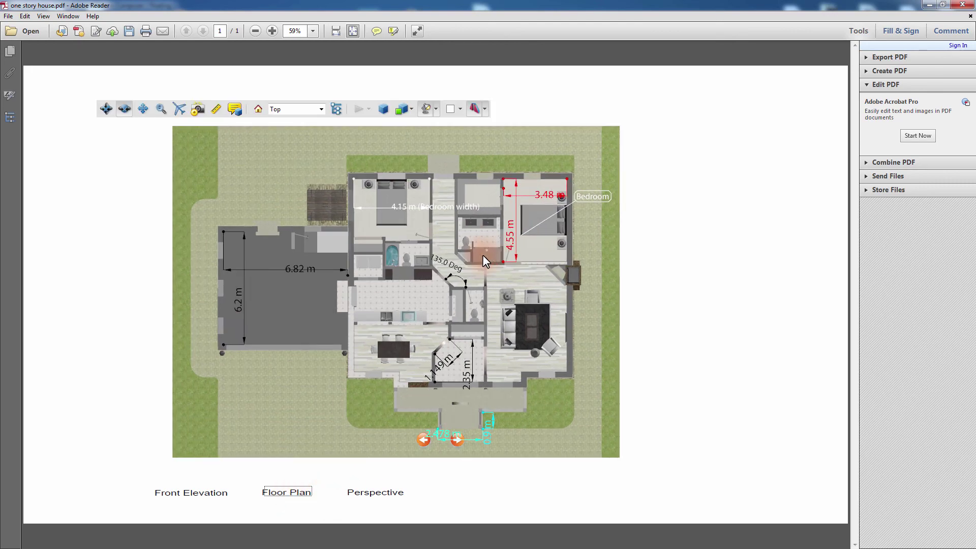
scroll(483, 256, "up", 5)
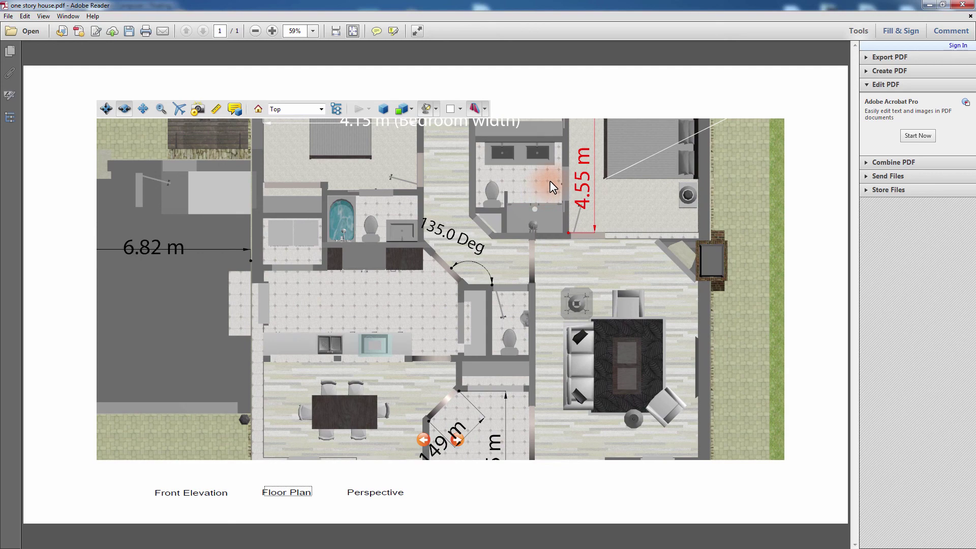
middle_click_drag(551, 179, 632, 268)
middle_click_drag(448, 320, 599, 200)
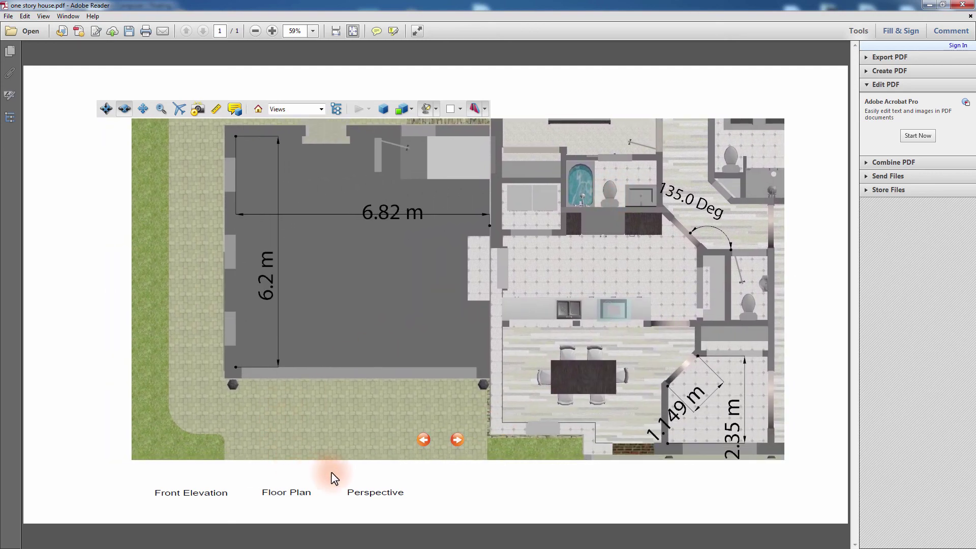
middle_click_drag(358, 374, 201, 240)
middle_click_drag(549, 384, 486, 350)
Step: Follow the Perspective link and examine the annotated house from the front porch side up close
left_click(387, 492)
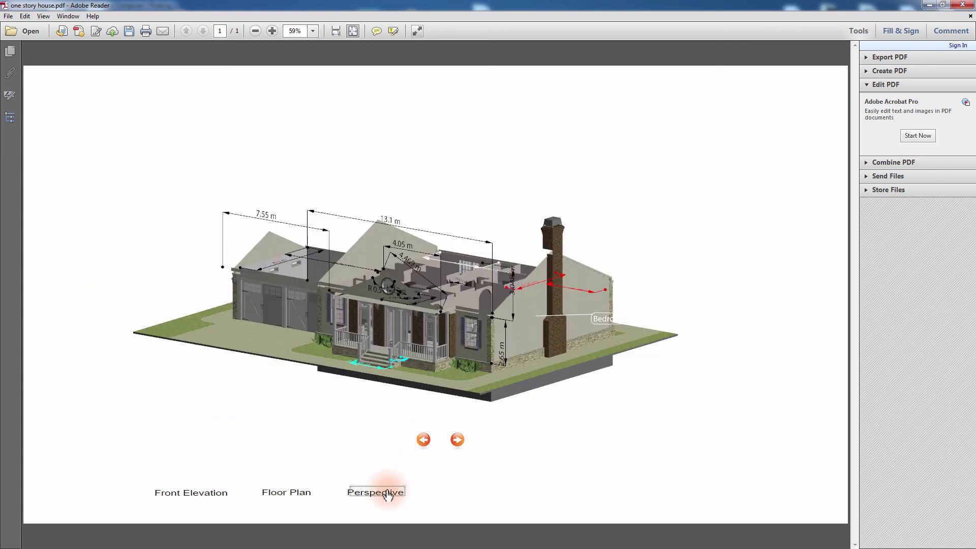
left_click_drag(521, 295, 525, 327)
middle_click_drag(423, 164, 473, 209)
scroll(436, 237, "up", 5)
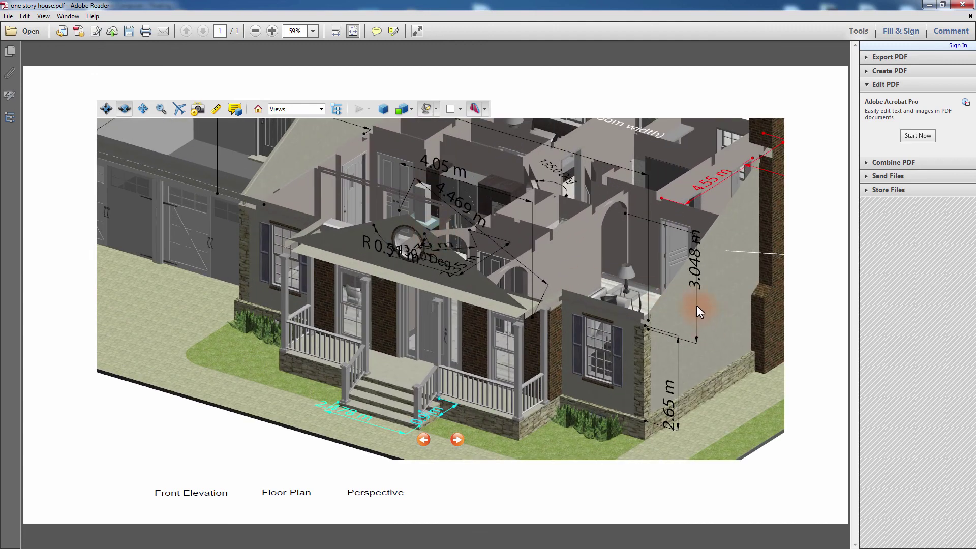